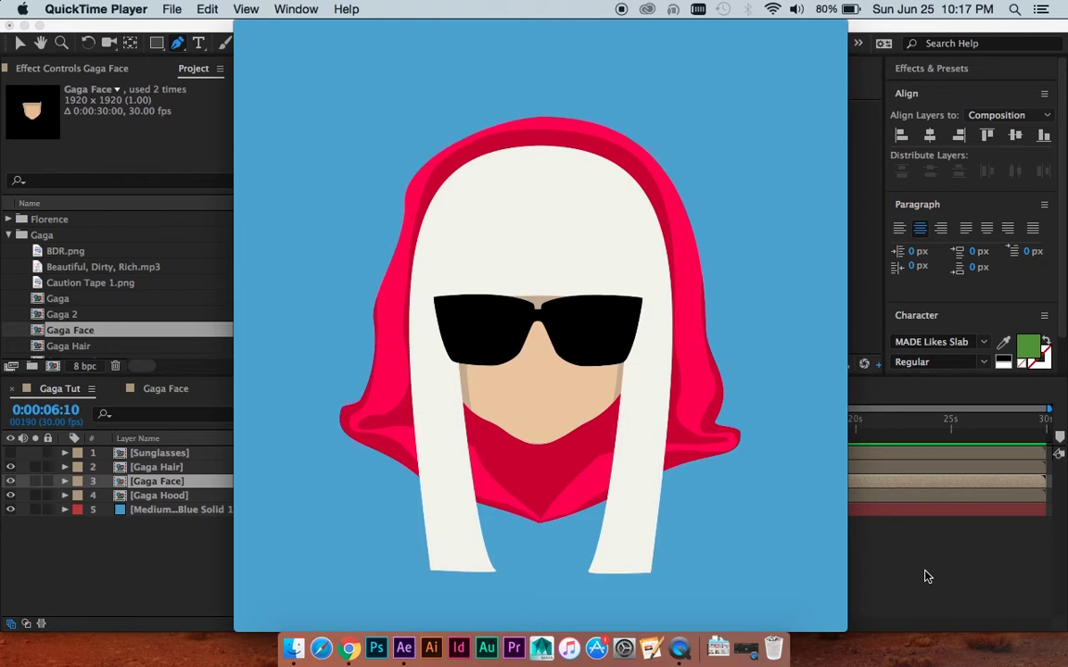
Watch the finished Gaga.mov animation in QuickTime Player, then close its window
mouse_move(764, 421)
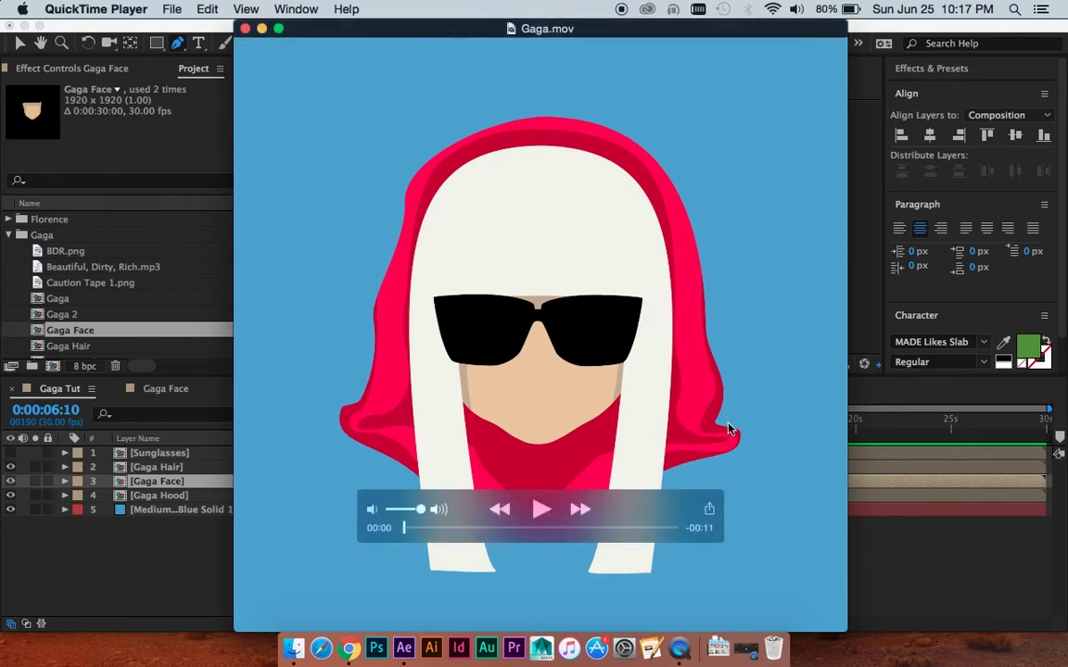
click(548, 516)
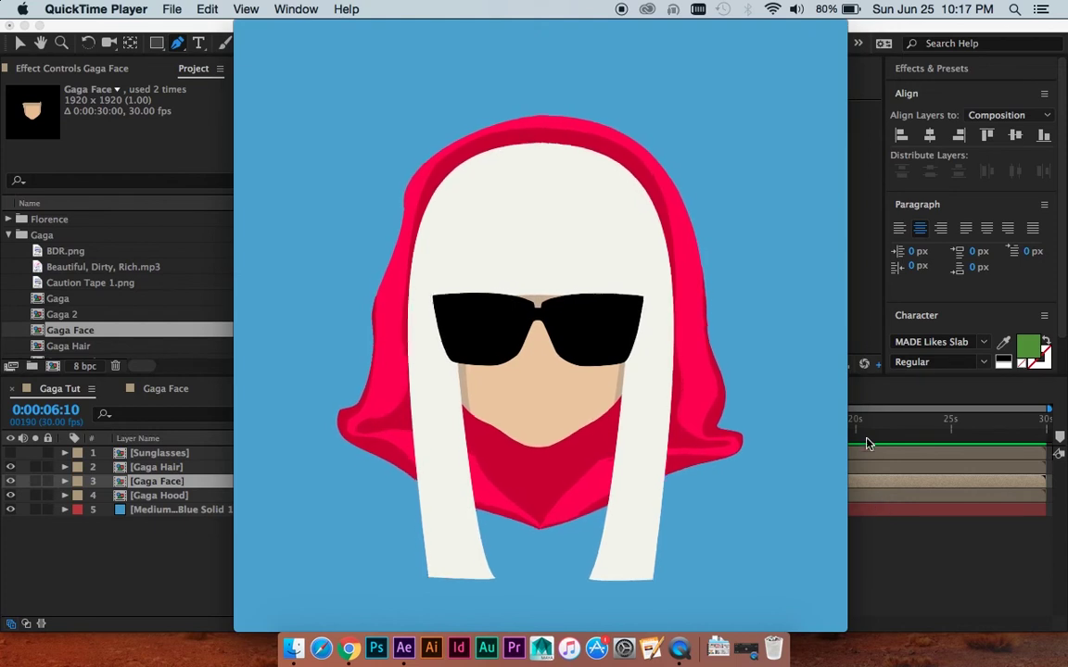
mouse_move(690, 271)
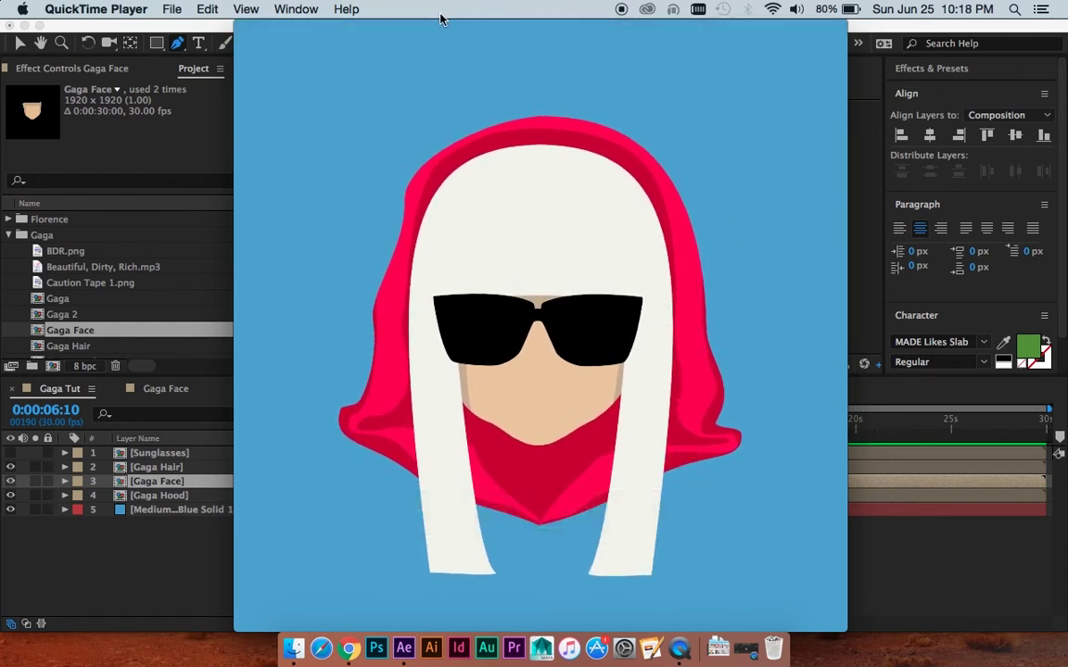
mouse_move(413, 29)
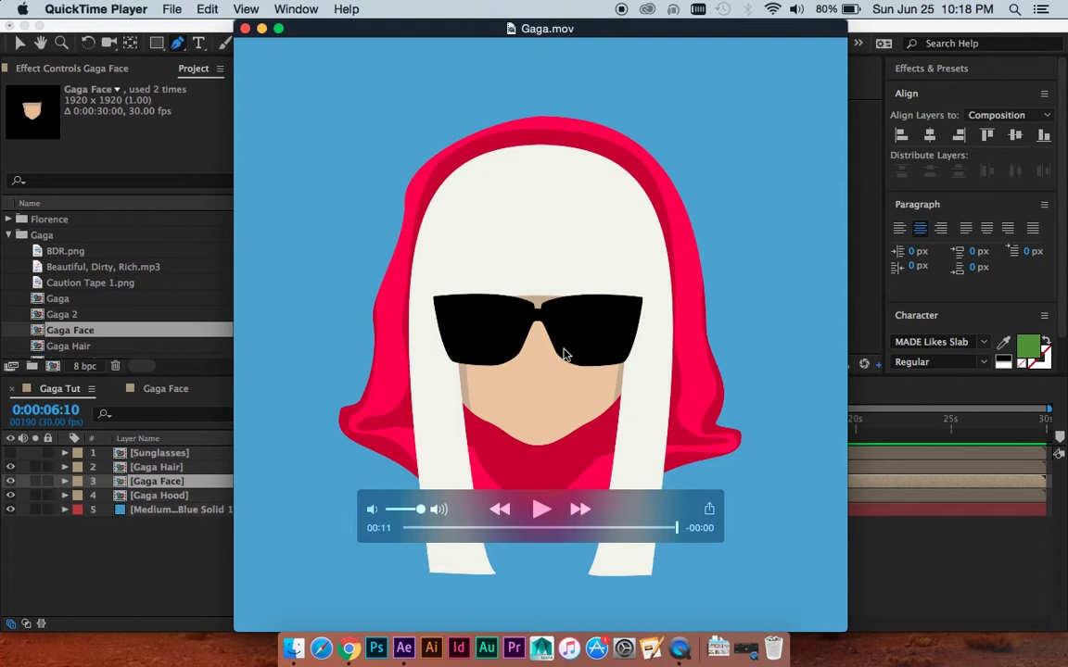
click(245, 28)
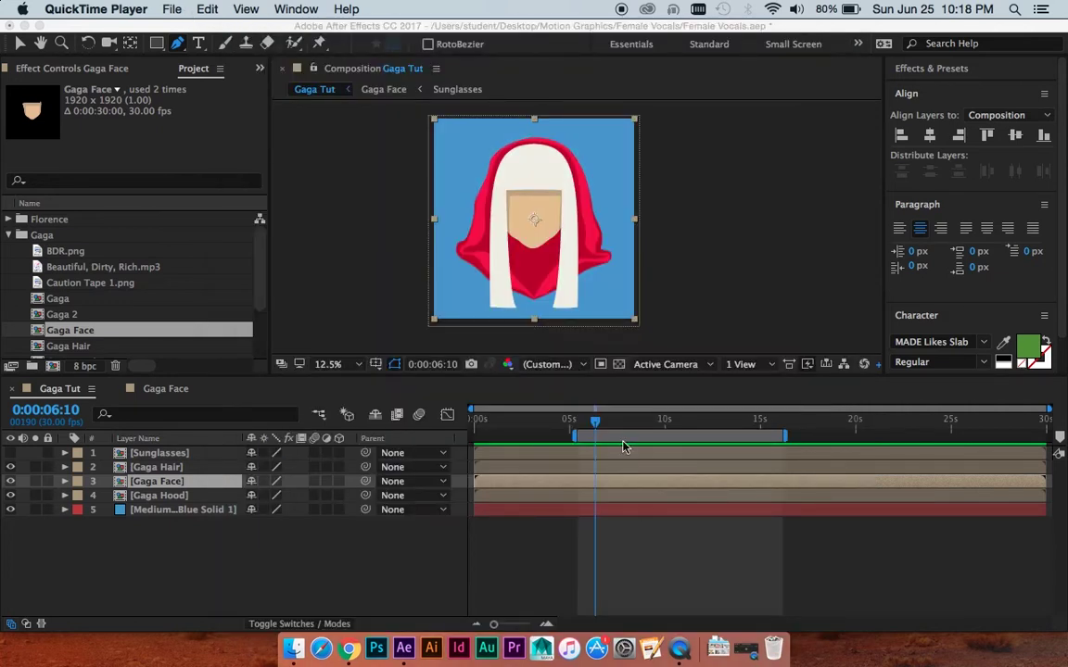
Deselect Gaga Face in After Effects and make the Sunglasses layer visible on the face
click(655, 547)
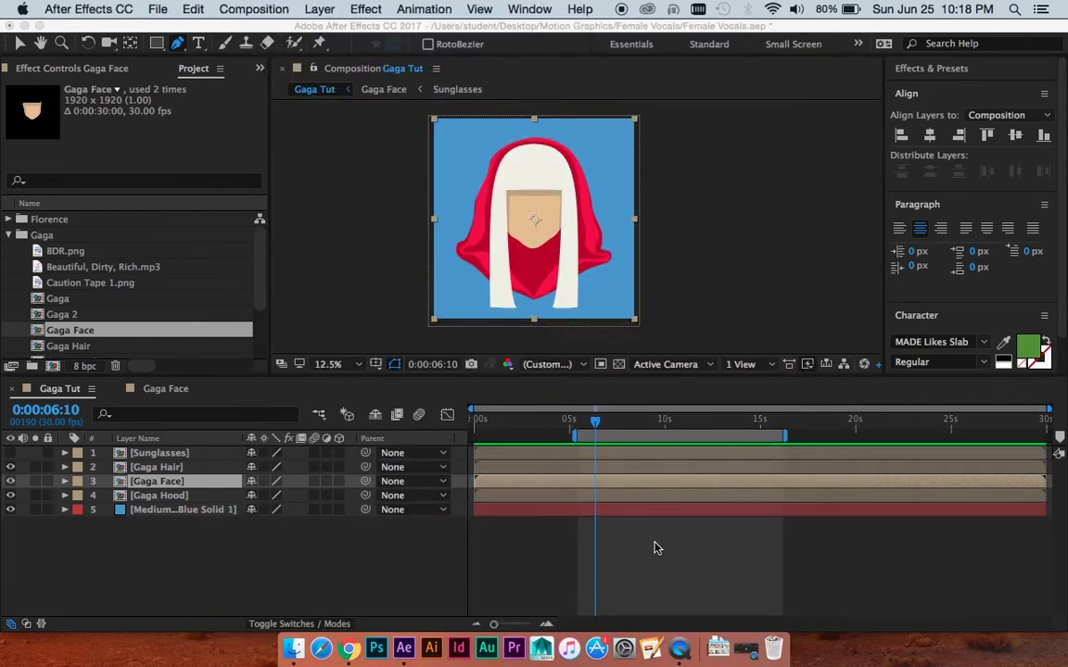
key(super+shift+a)
click(11, 452)
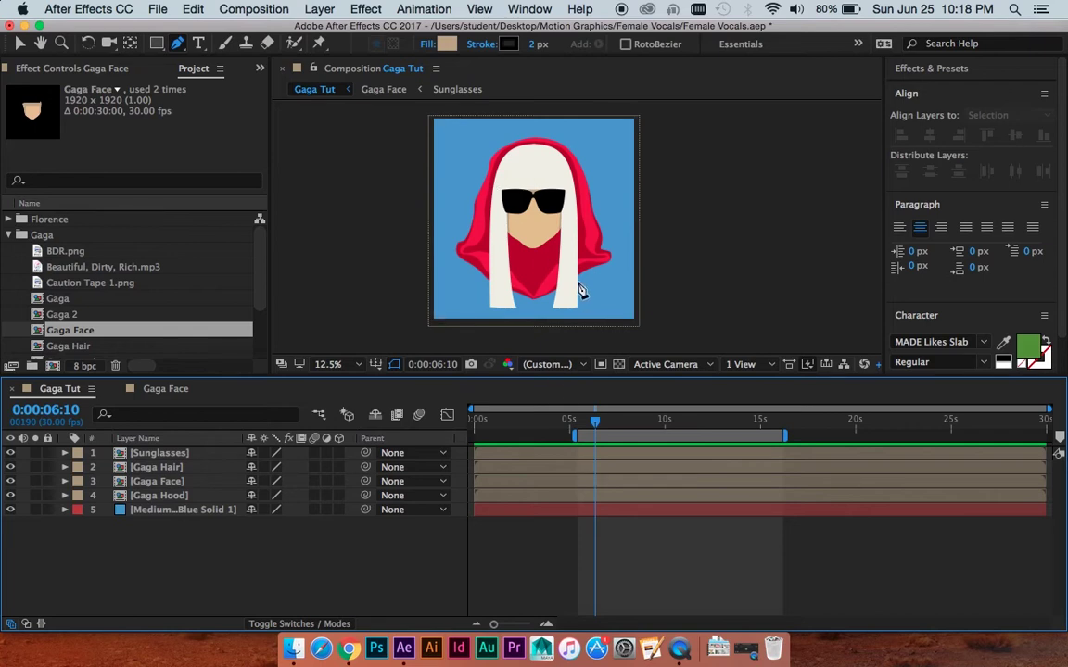
key(v)
scroll(547, 226, up, 1)
scroll(584, 238, left, 2)
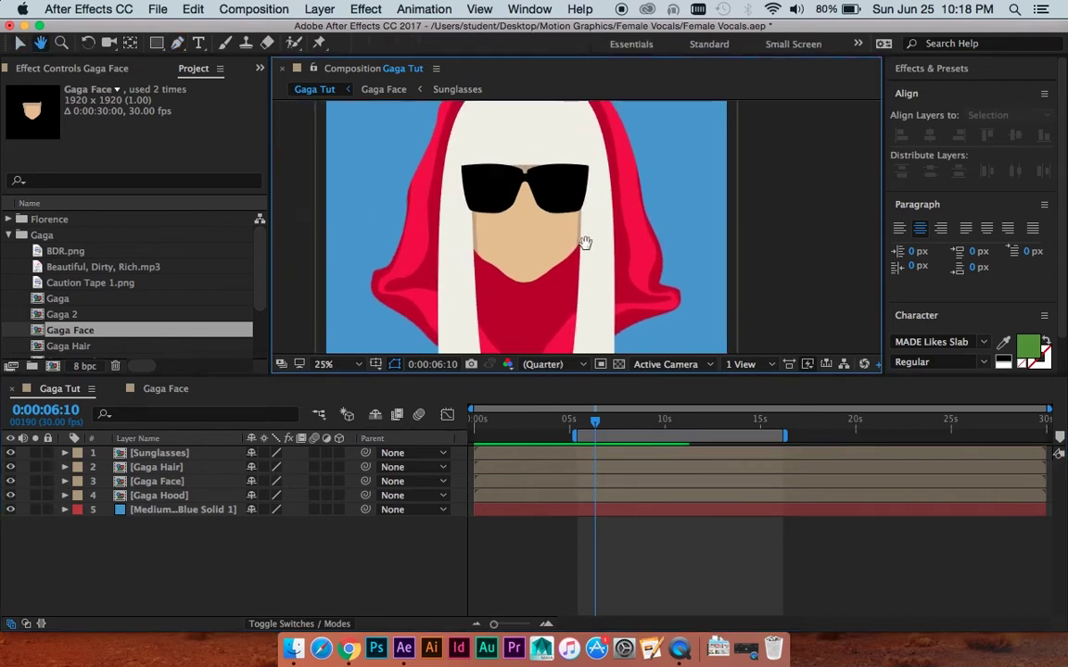
scroll(609, 286, up, 2)
scroll(612, 236, down, 3)
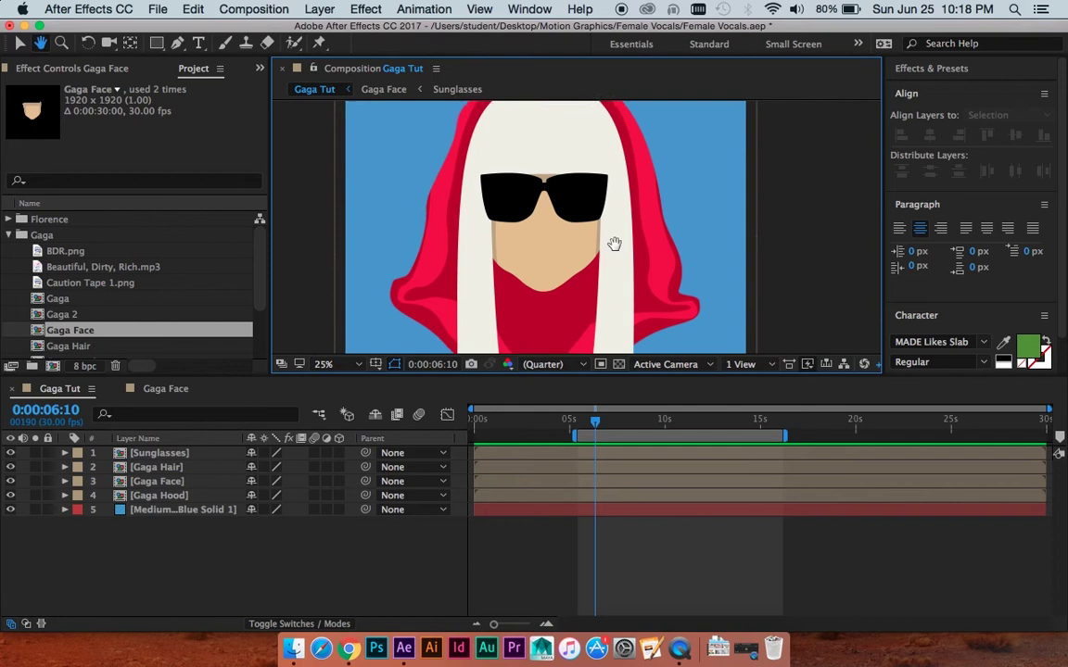
scroll(595, 222, down, 3)
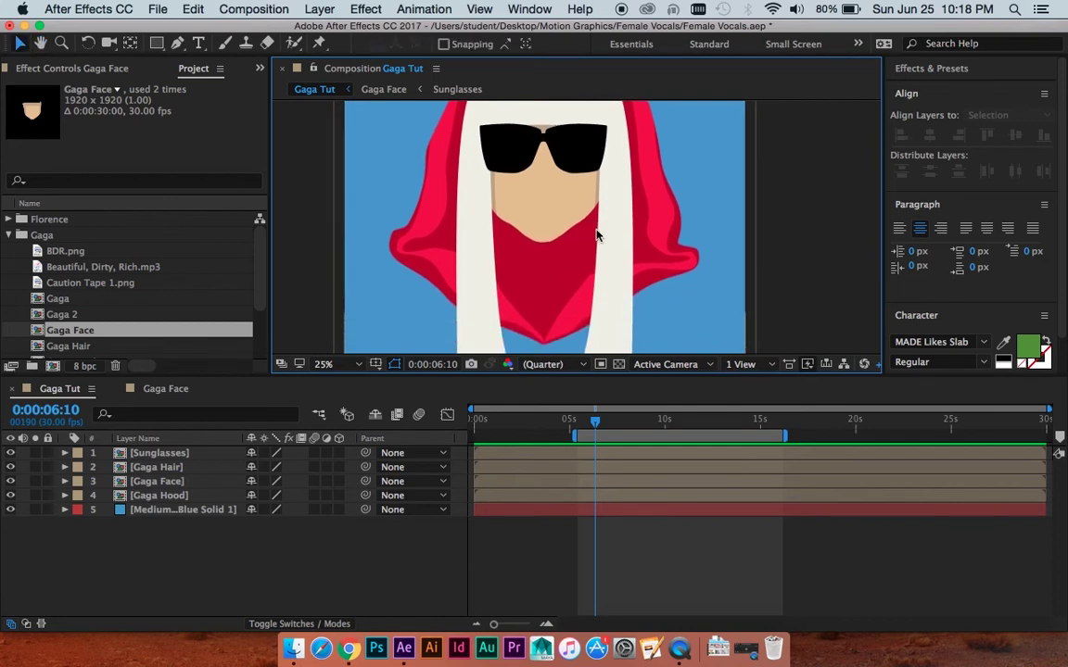
scroll(596, 235, down, 1)
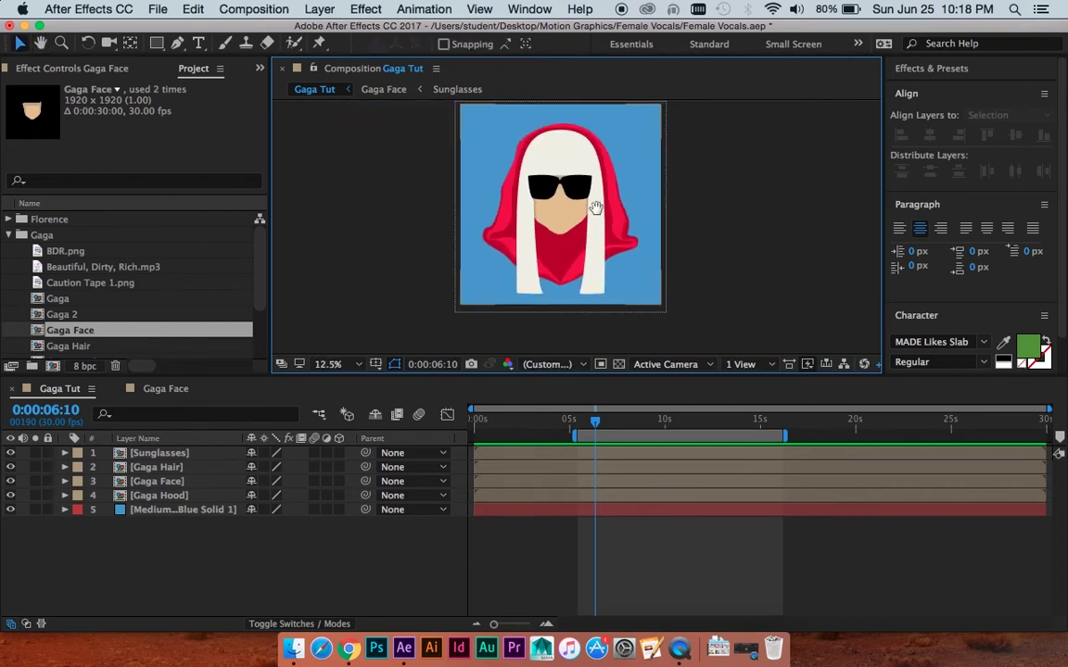
scroll(594, 236, up, 2)
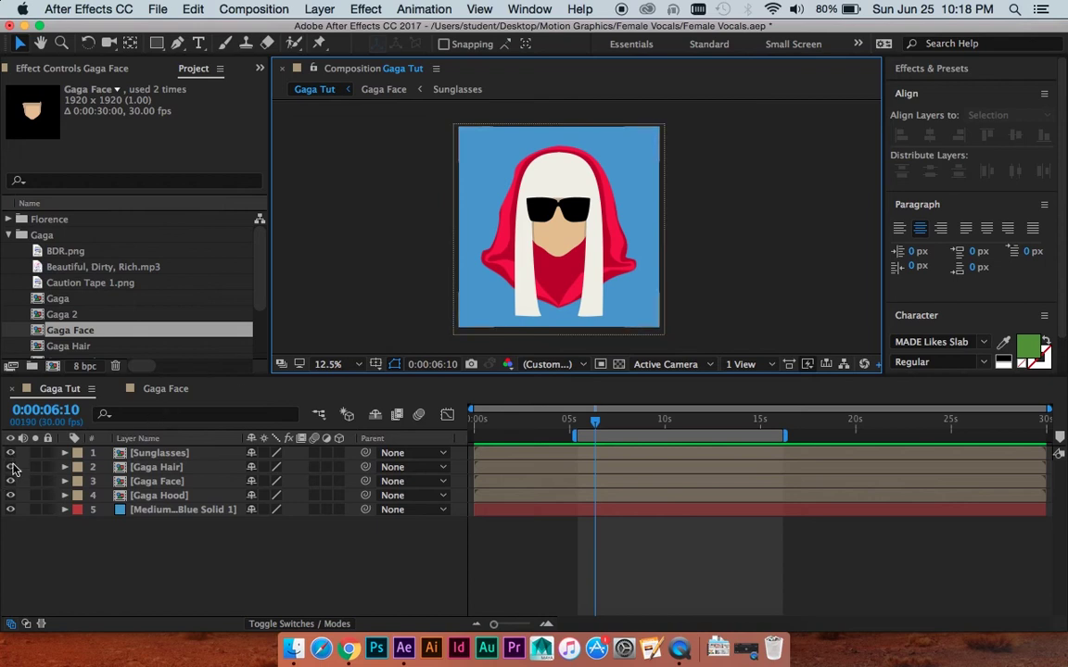
Hide and re-show the Sunglasses, Hair, Face and Hood layers, then lock the blue solid
drag(11, 453, 11, 497)
click(10, 496)
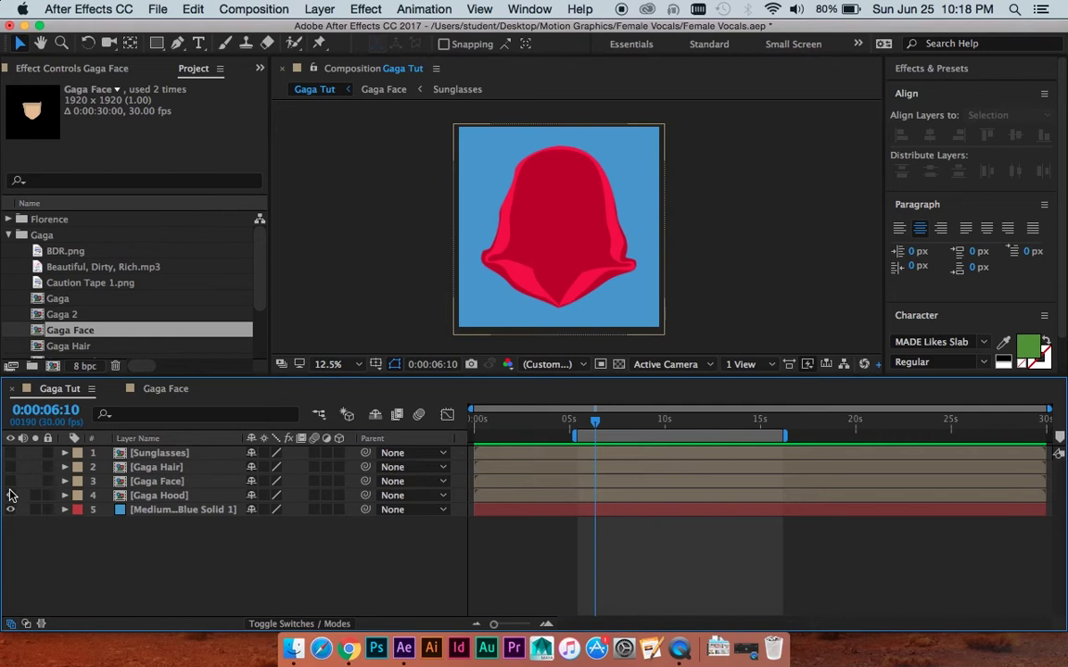
click(11, 481)
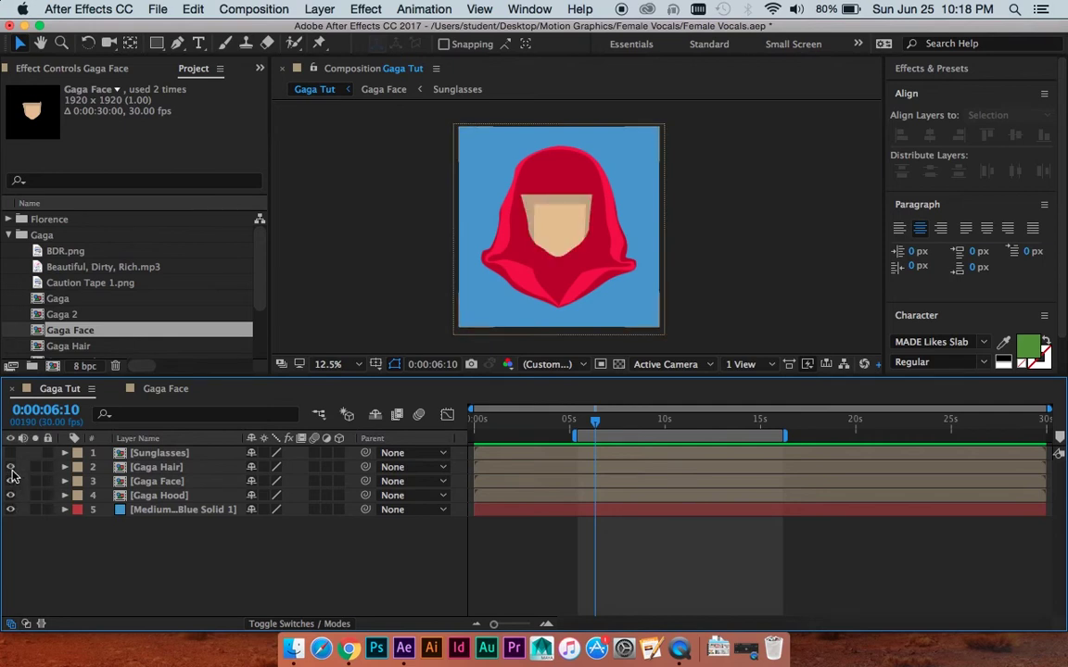
click(11, 467)
click(11, 454)
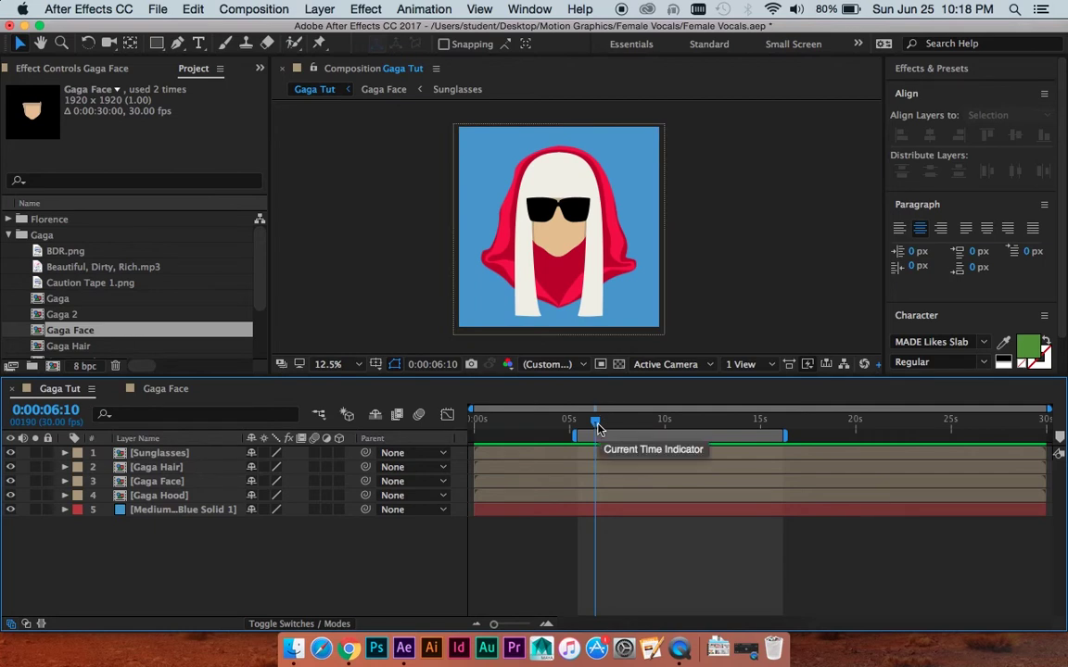
click(167, 510)
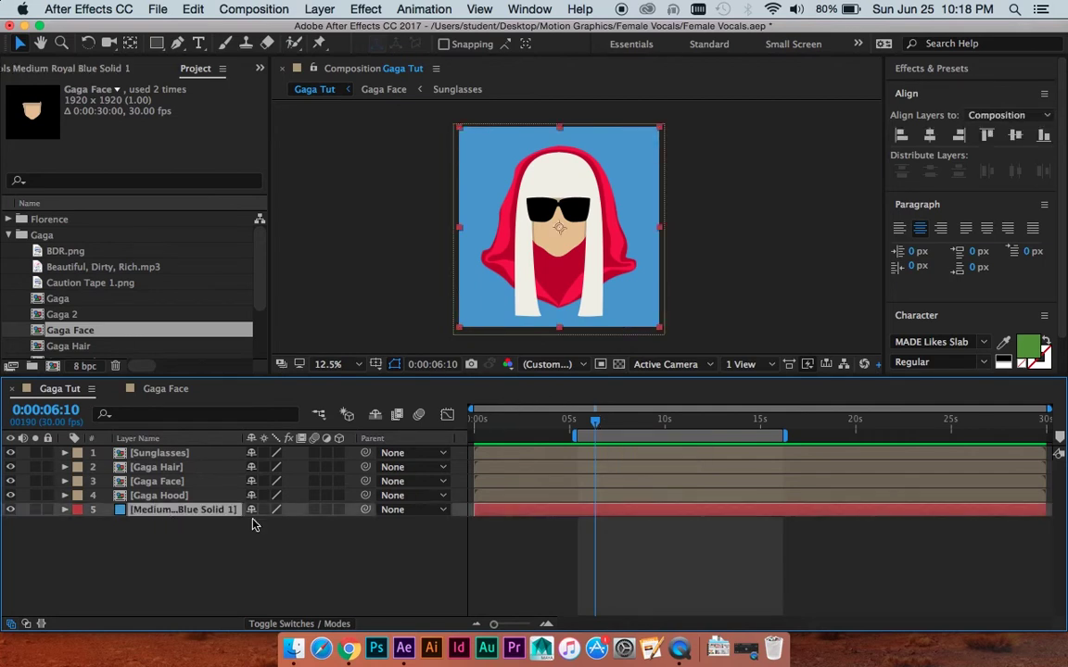
click(48, 510)
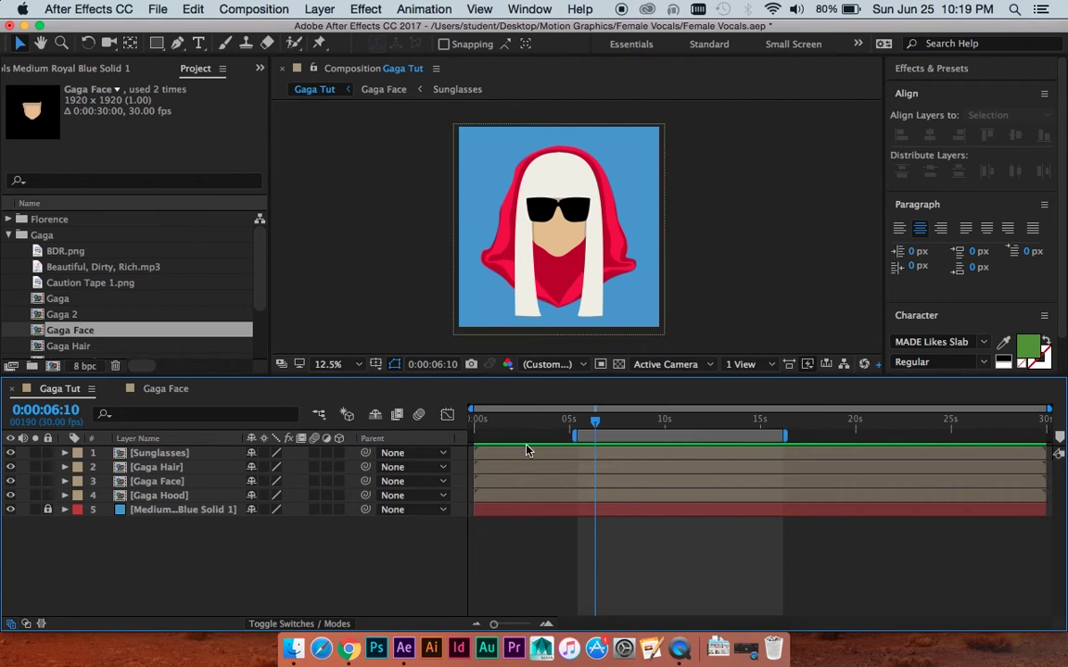
Add Beautiful, Dirty, Rich.mp3 as the top layer of Gaga Tut and go to 0:00:05:13
click(98, 267)
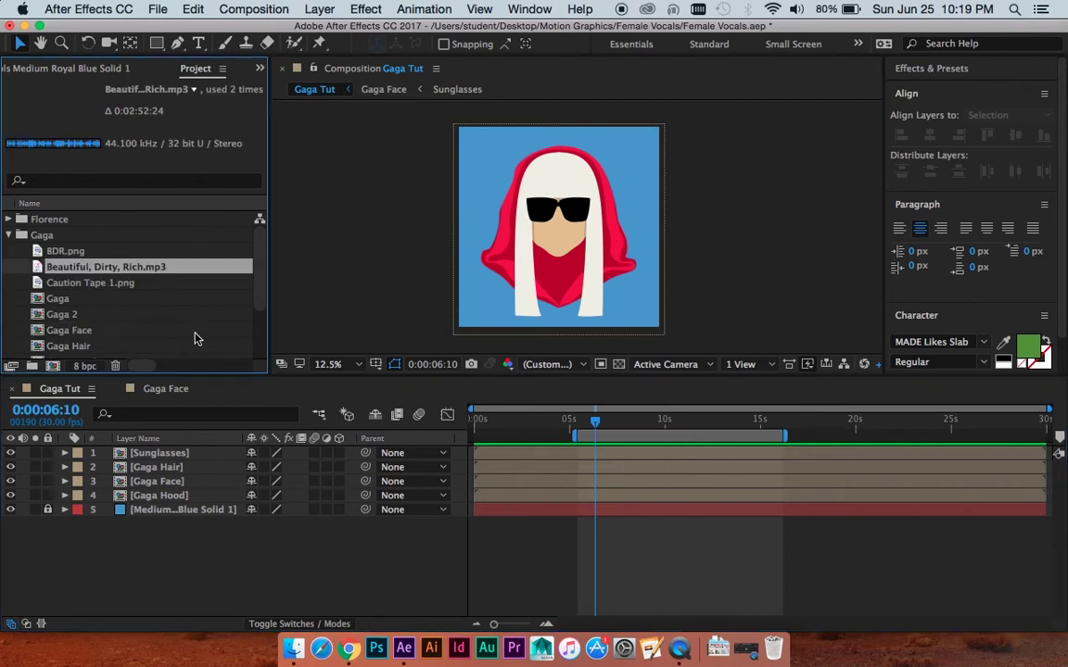
drag(79, 271, 144, 447)
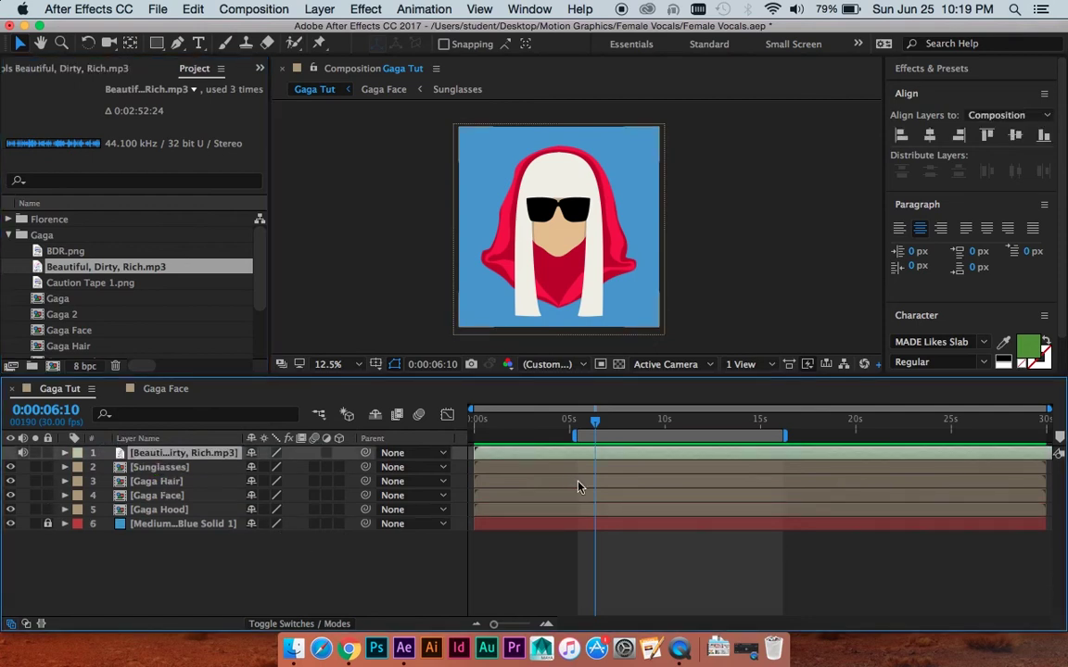
click(577, 423)
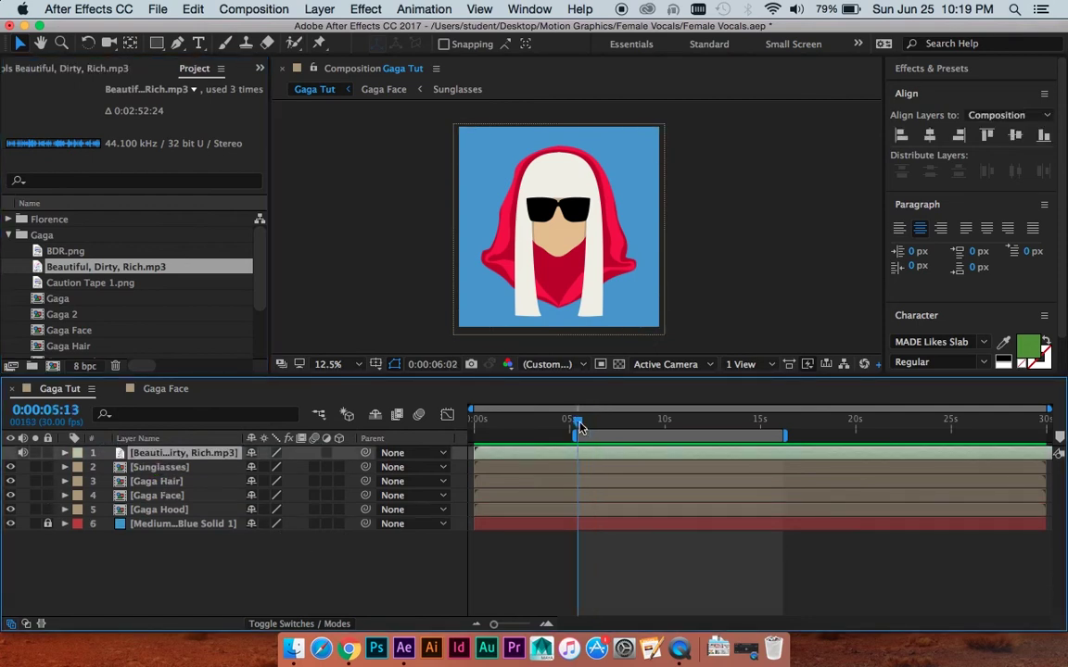
Convert the song's audio to keyframes, creating Audio Amplitude, and reveal the song's waveform
right_click(165, 454)
mouse_move(300, 243)
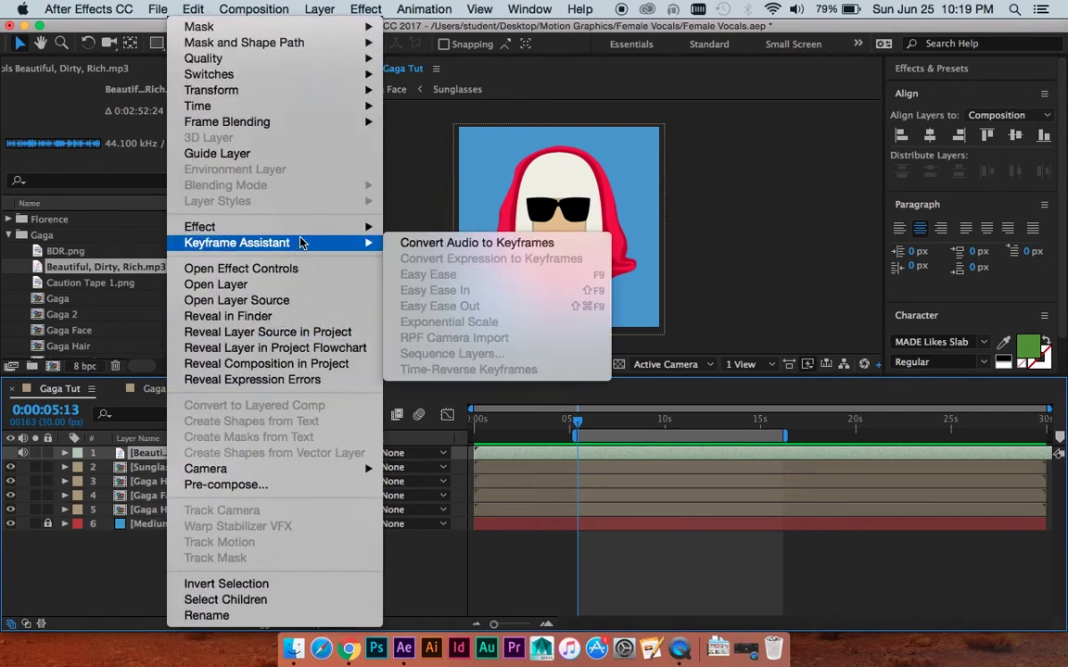
click(452, 244)
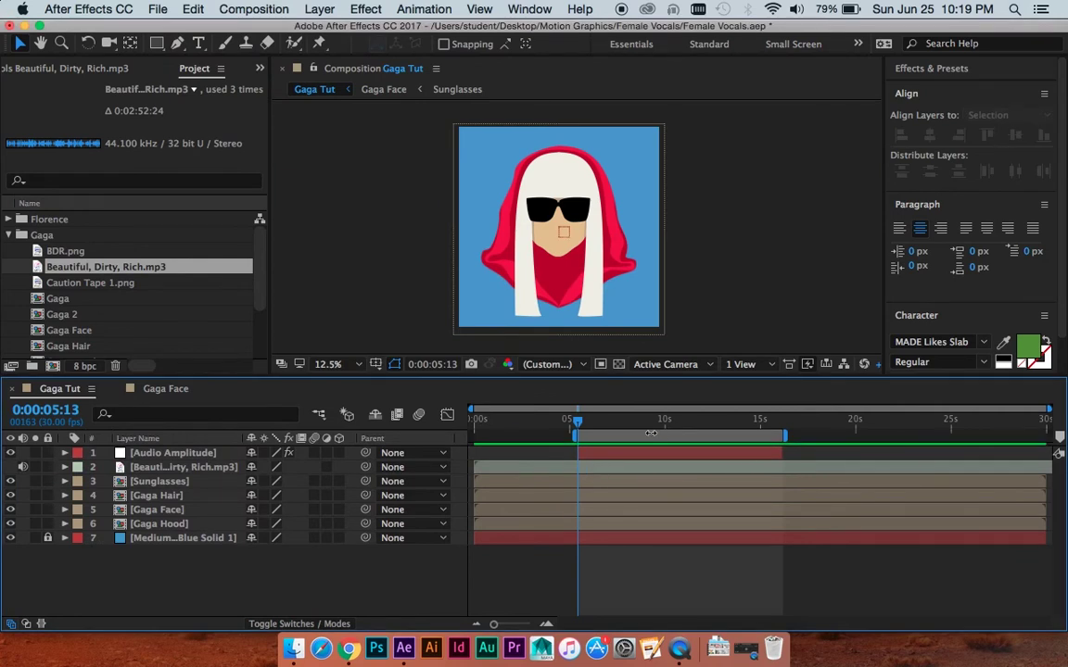
click(64, 466)
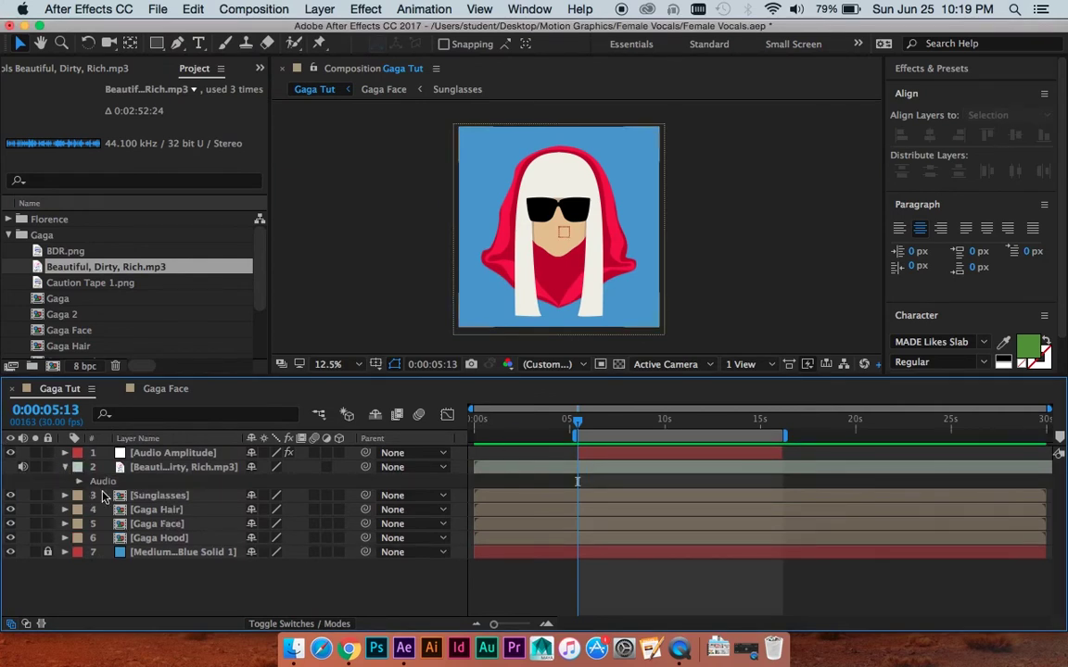
click(80, 482)
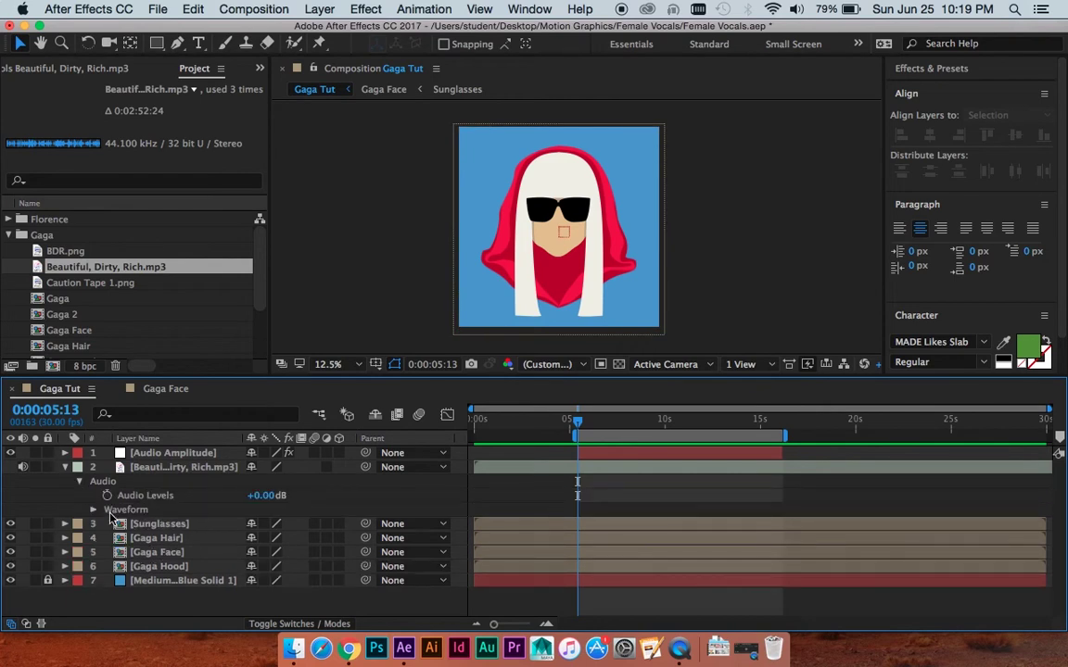
click(93, 510)
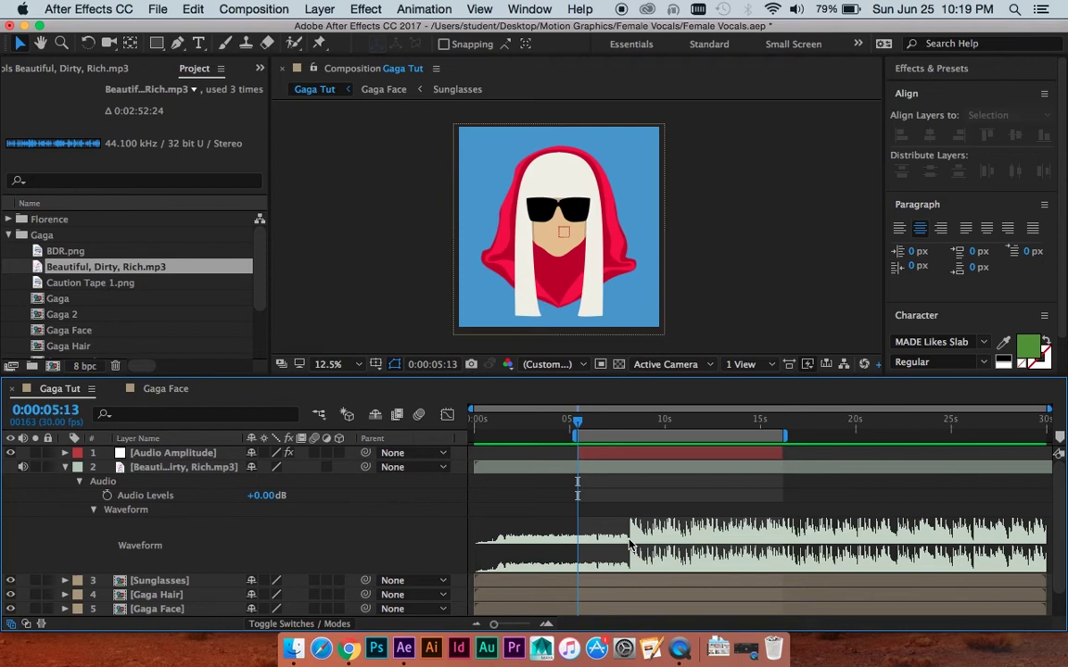
Reveal the Audio Amplitude slider keyframes and inspect them, ending at 0:00:06:17
click(646, 457)
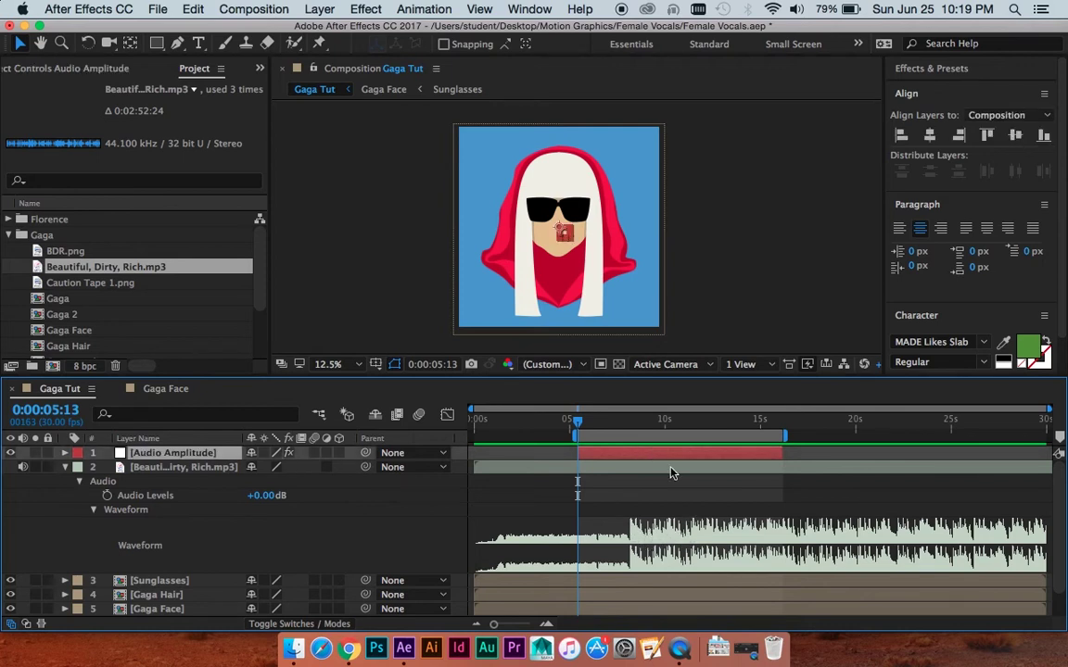
key(u)
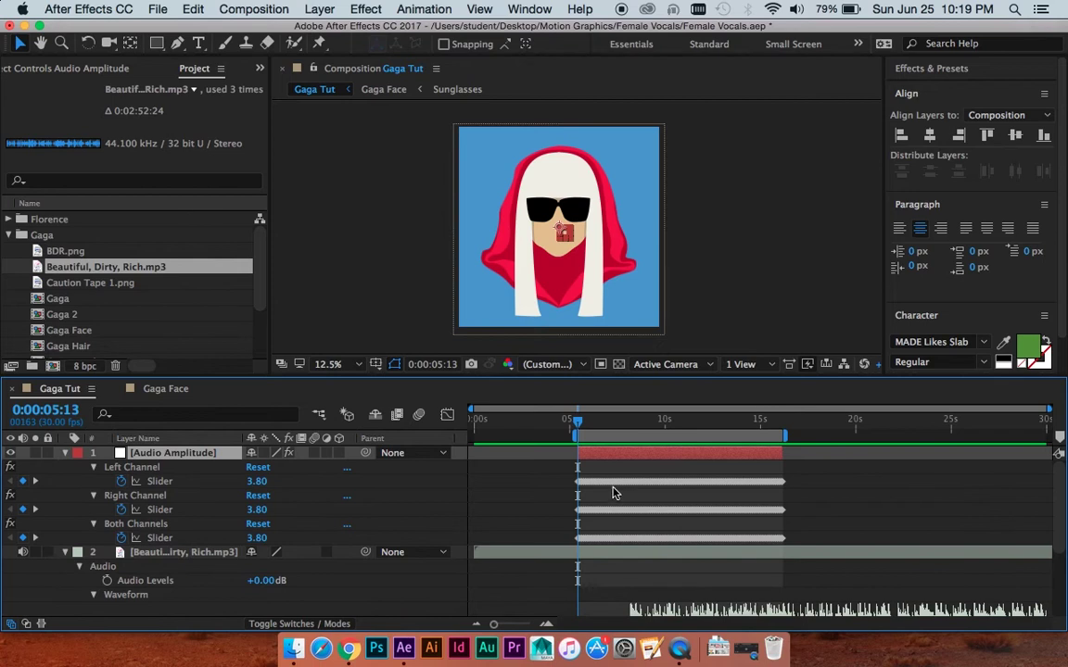
key(semicolon)
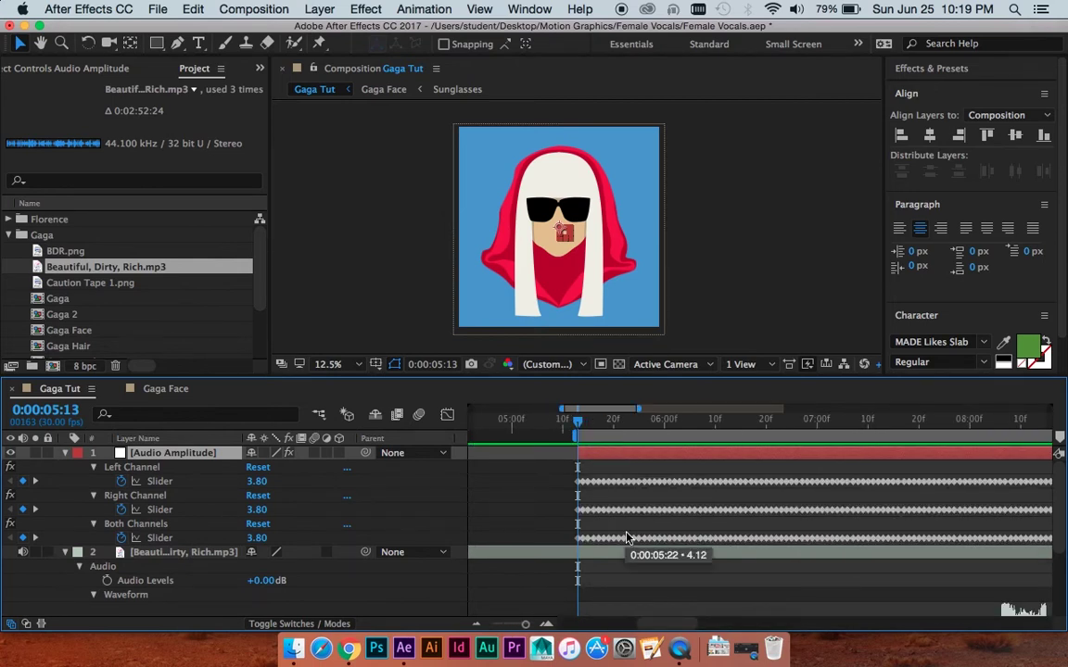
scroll(627, 529, down, 3)
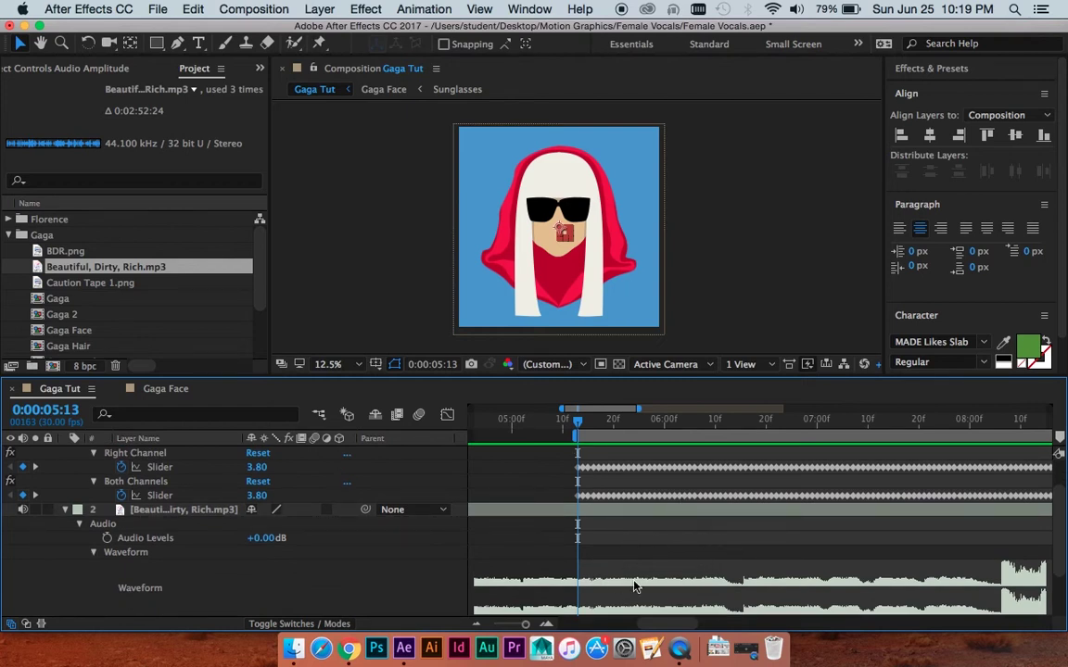
scroll(886, 539, right, 6)
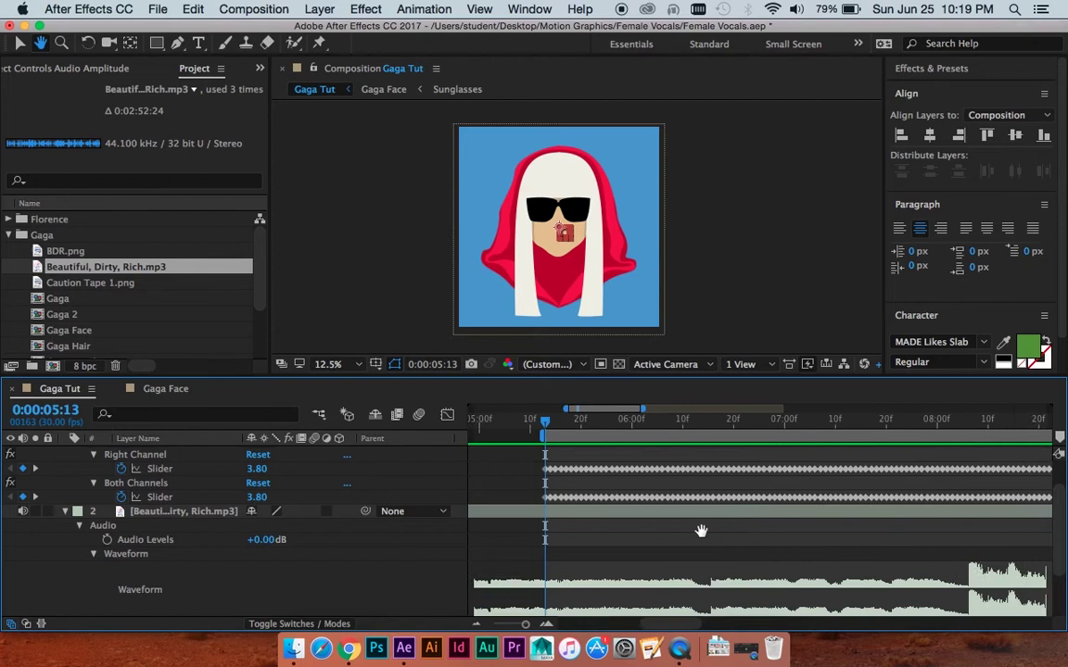
scroll(700, 529, down, 1)
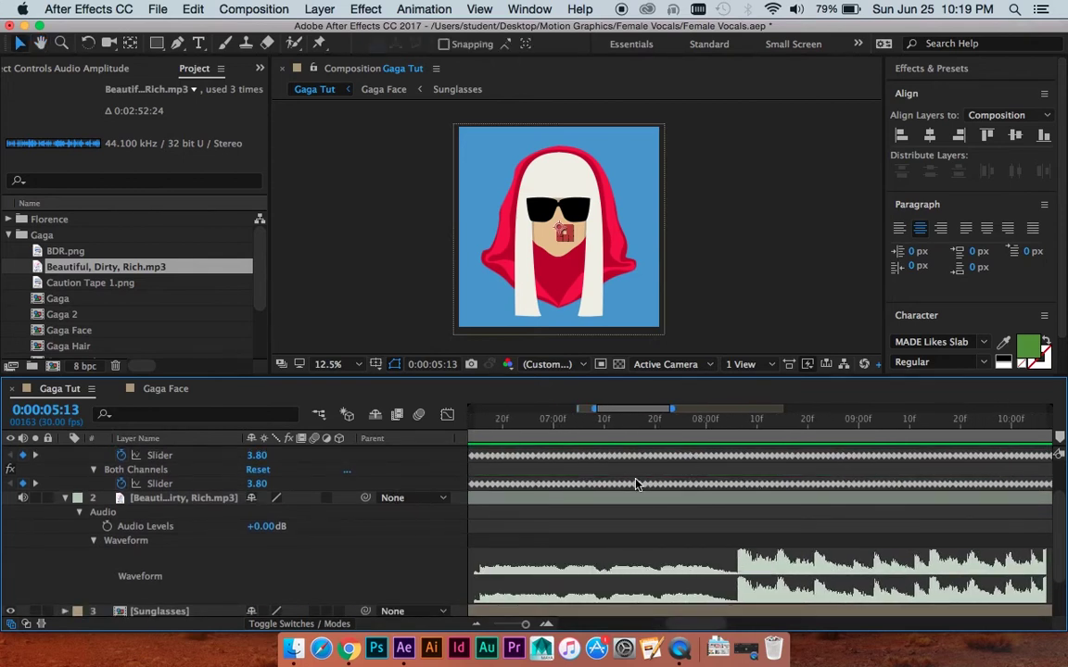
scroll(636, 484, up, 4)
scroll(723, 500, left, 5)
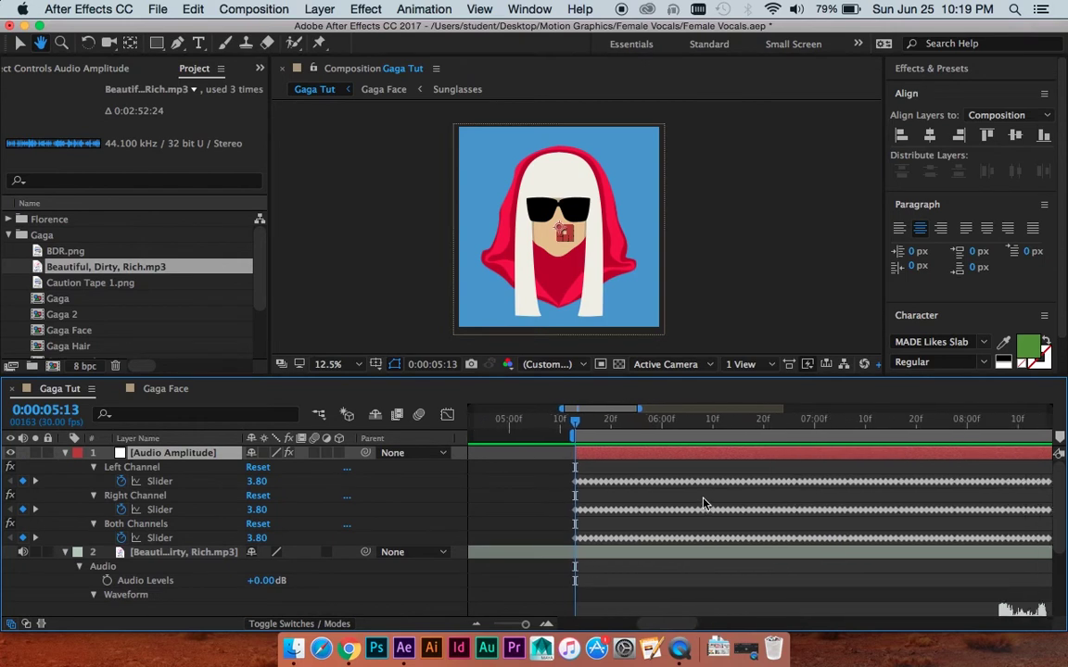
key(v)
key(minus)
key(minus)
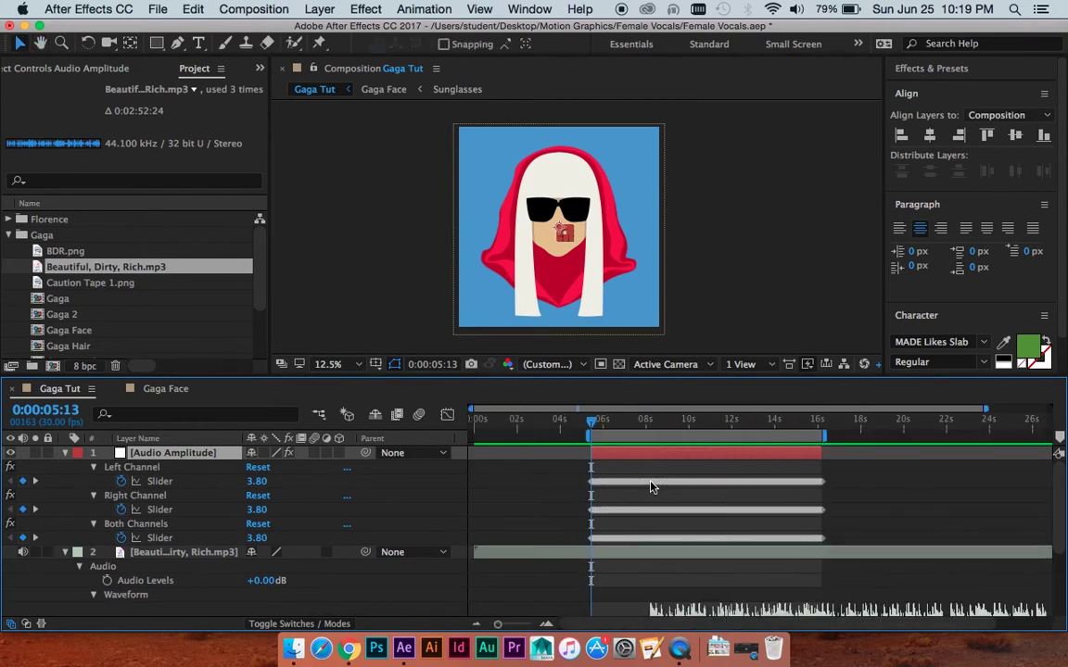
click(614, 427)
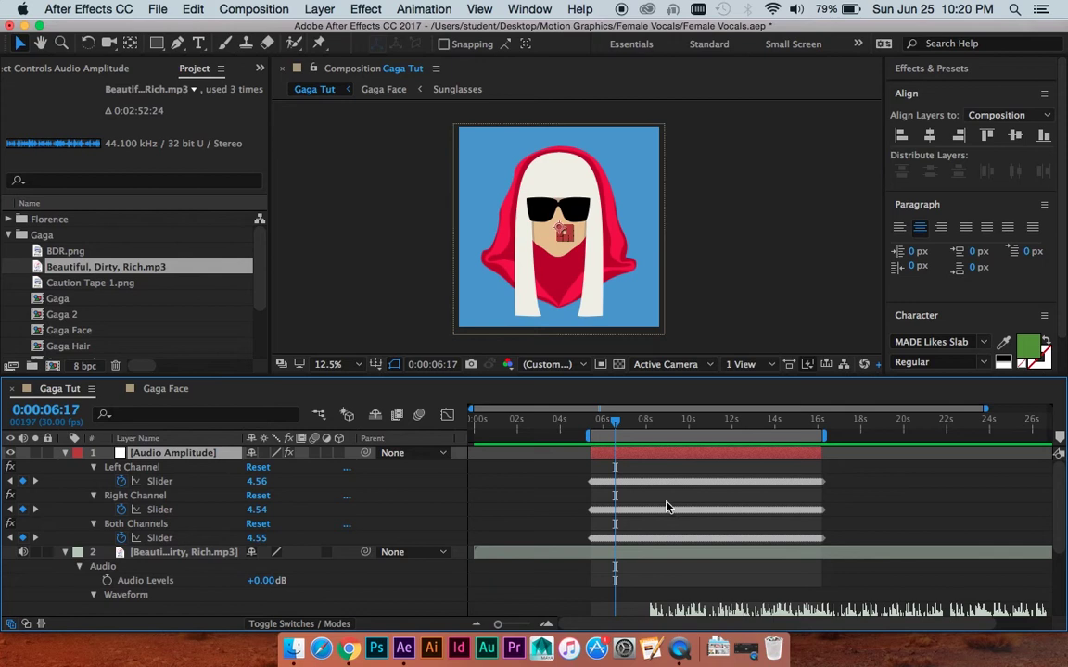
Delete the Left Channel and Right Channel effects, then save Female Vocals.aep
click(129, 467)
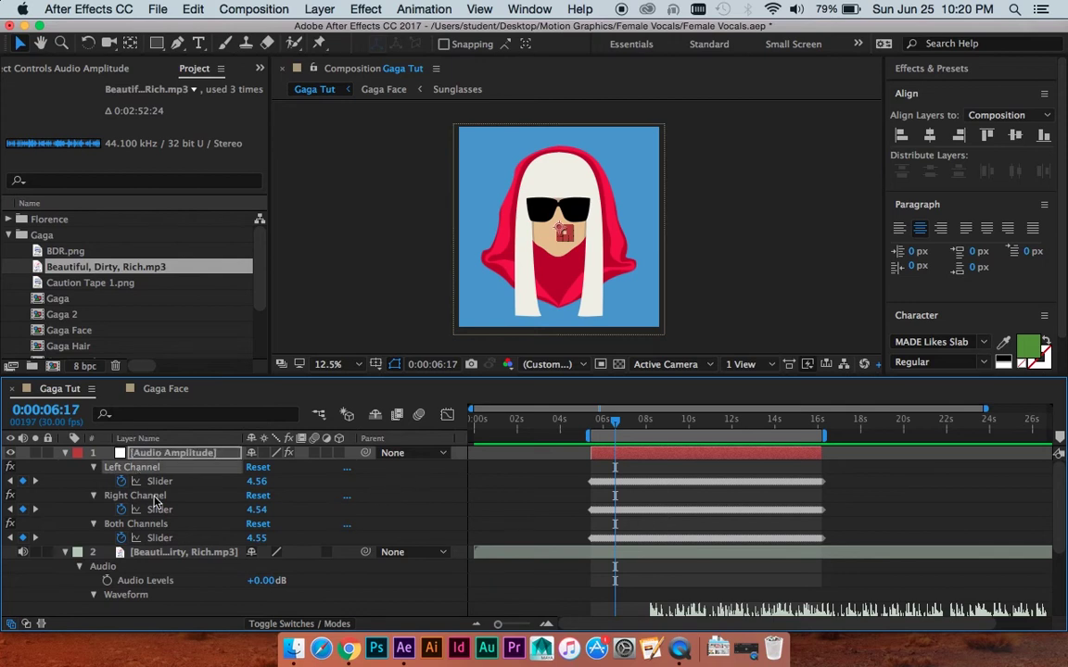
shift+click(155, 498)
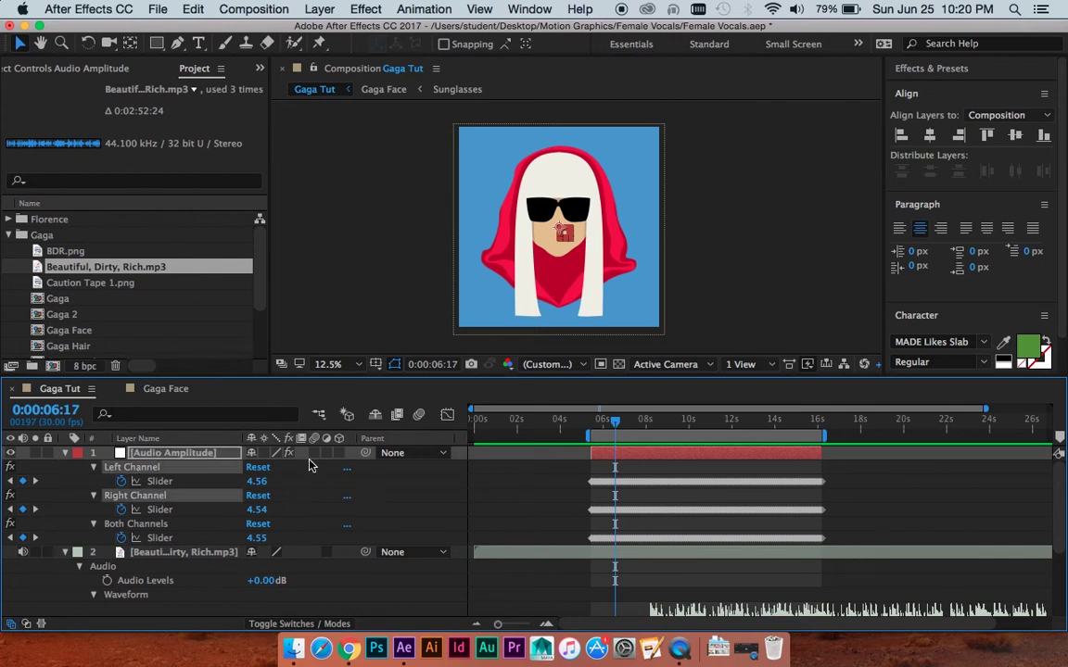
key(Delete)
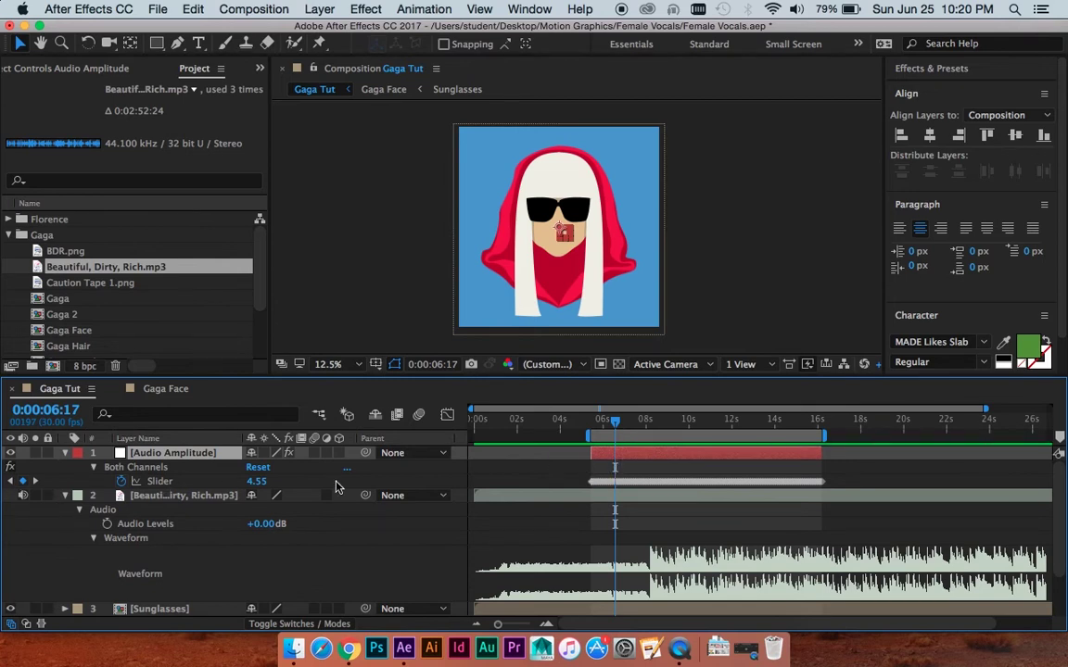
click(593, 514)
drag(607, 422, 599, 425)
key(super+s)
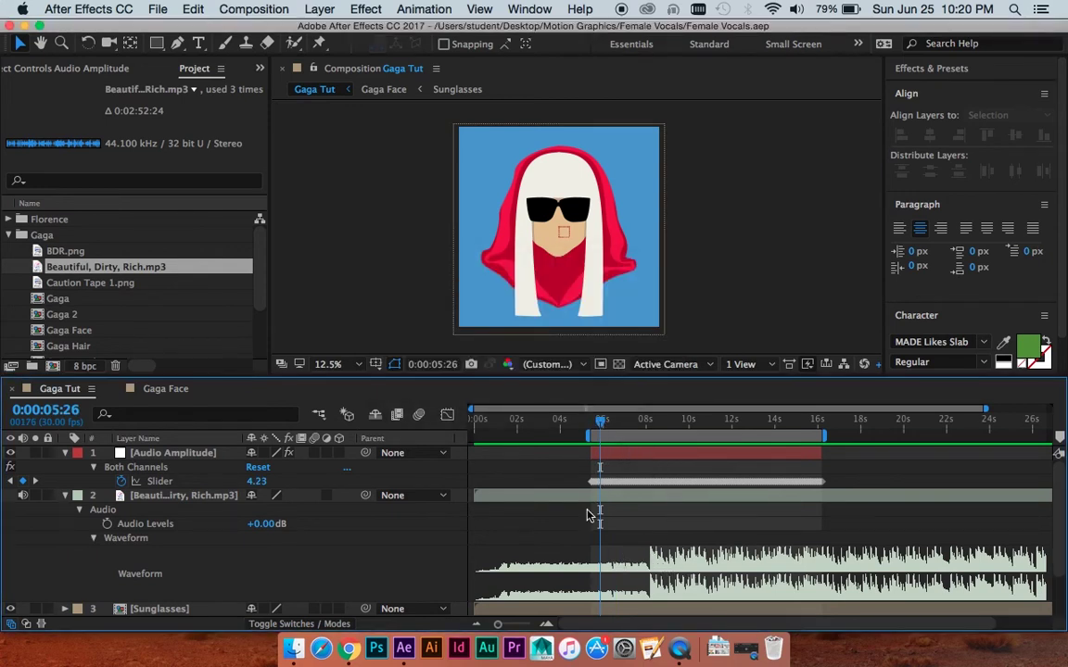
Collapse the mp3 layer and add a default 35mm two-node Camera 1 via Layer > New > Camera
click(567, 498)
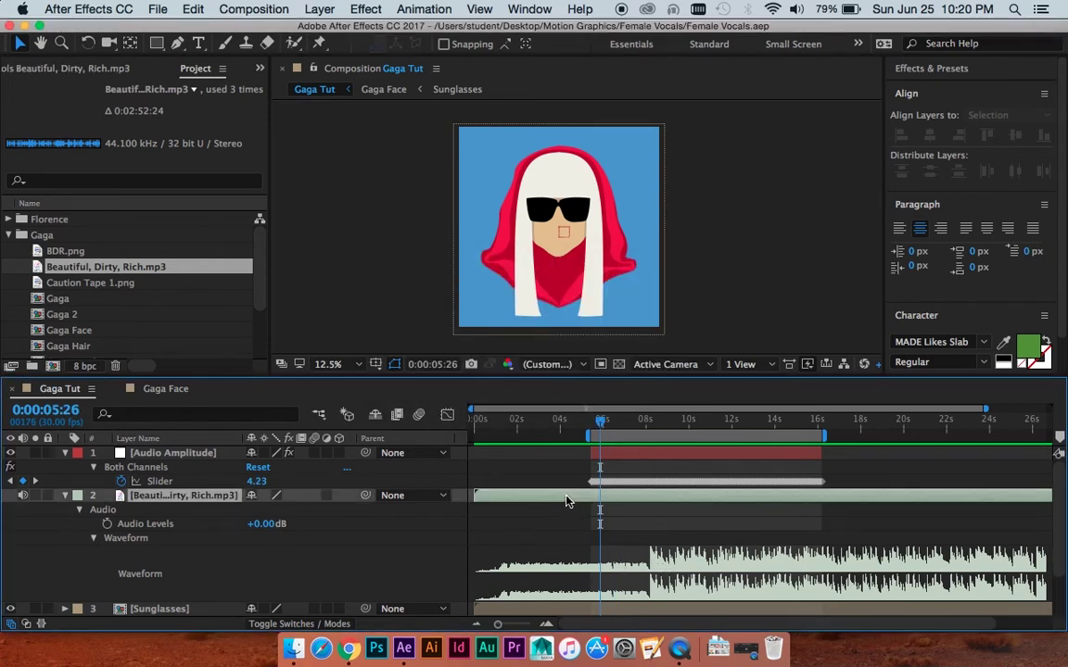
click(65, 496)
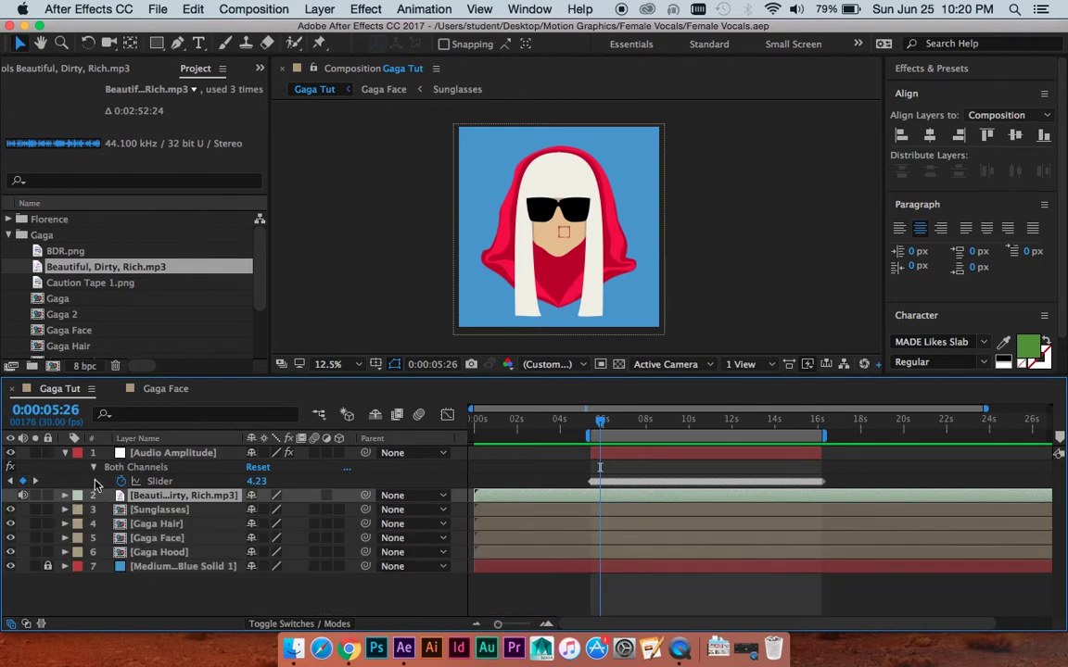
click(547, 598)
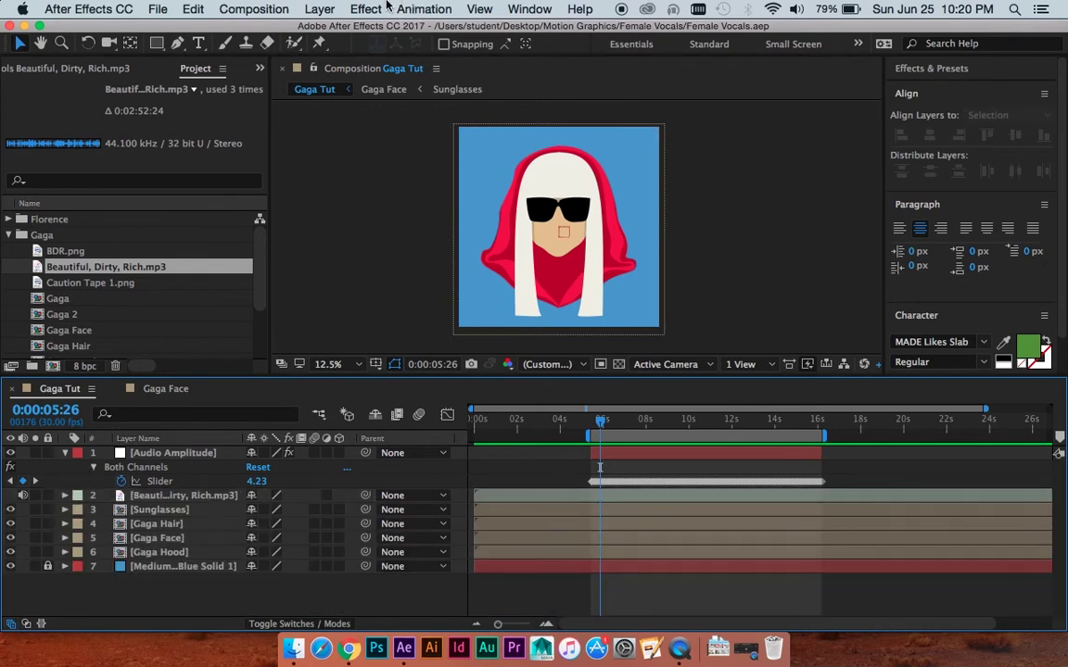
click(254, 9)
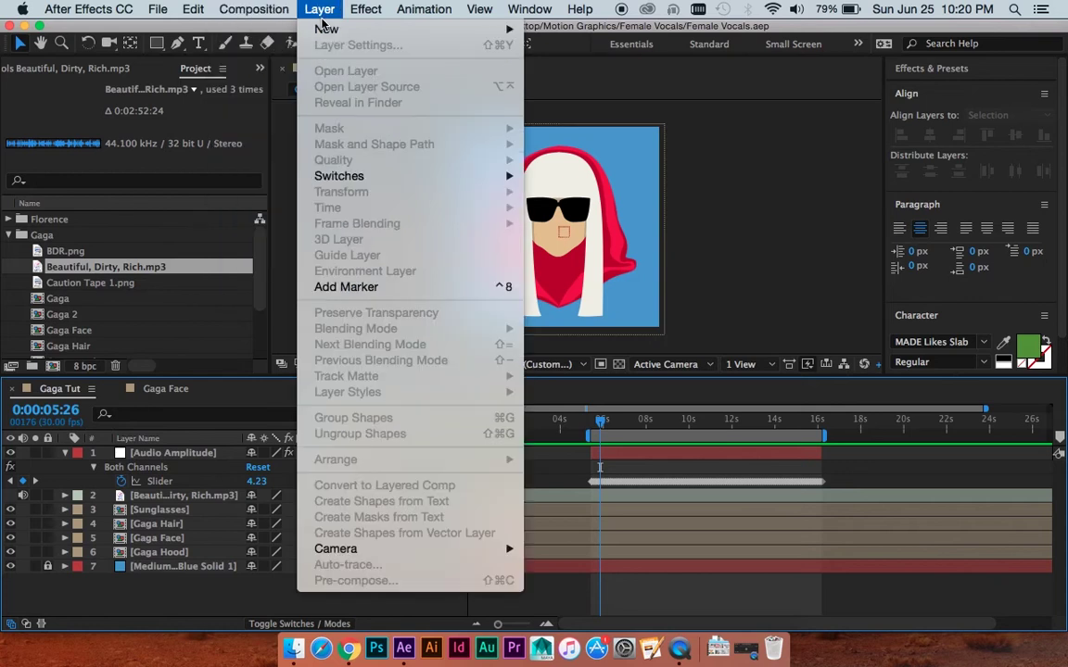
click(646, 346)
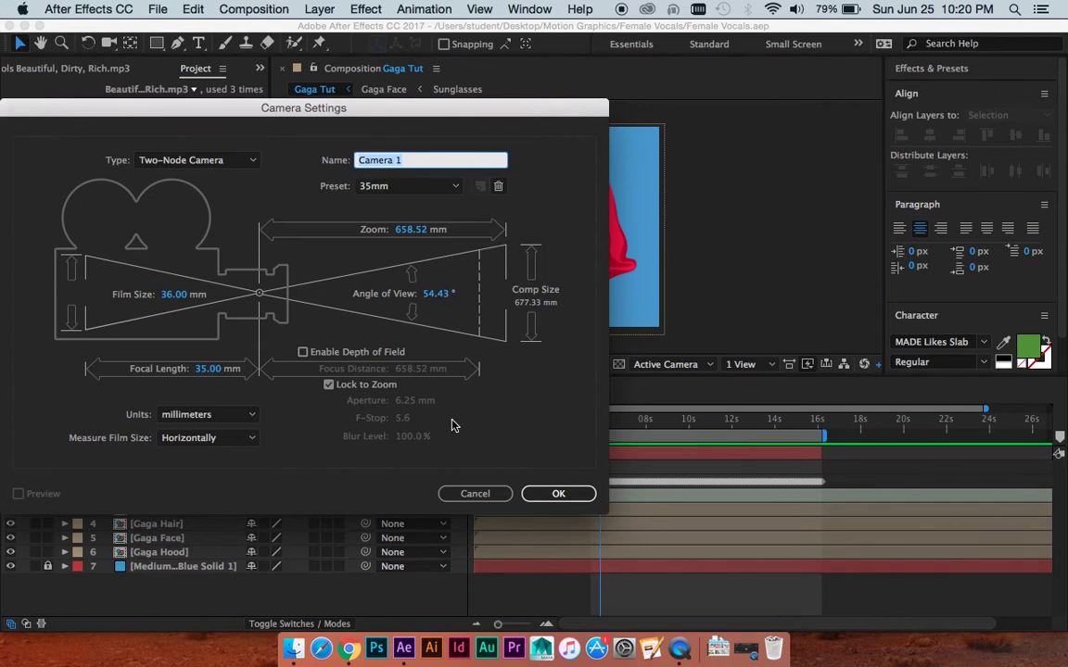
click(560, 494)
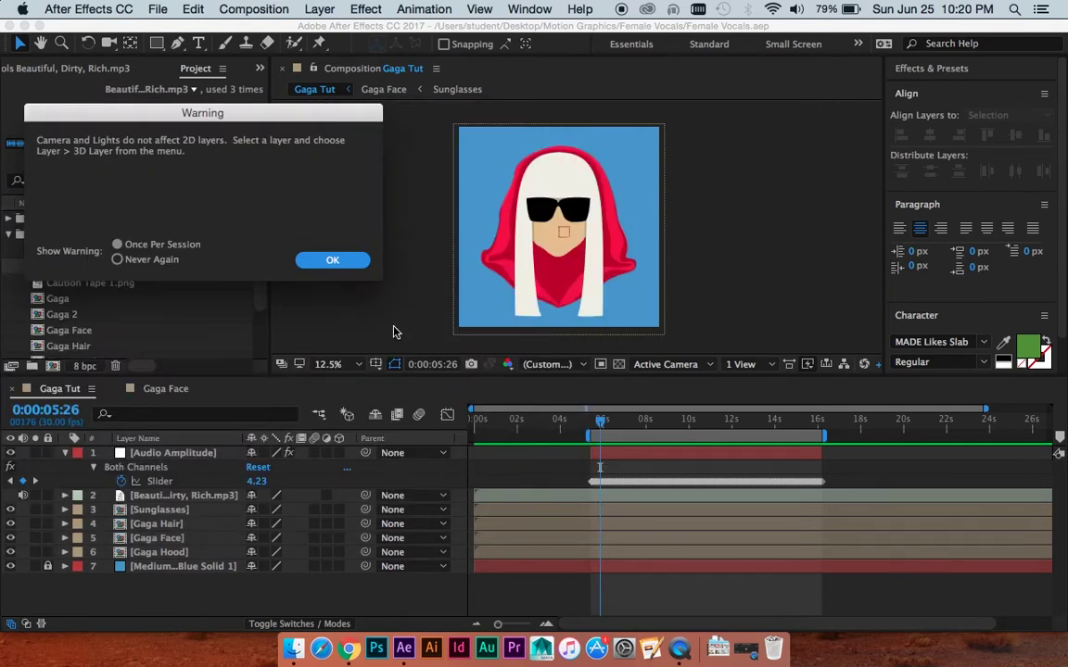
click(330, 261)
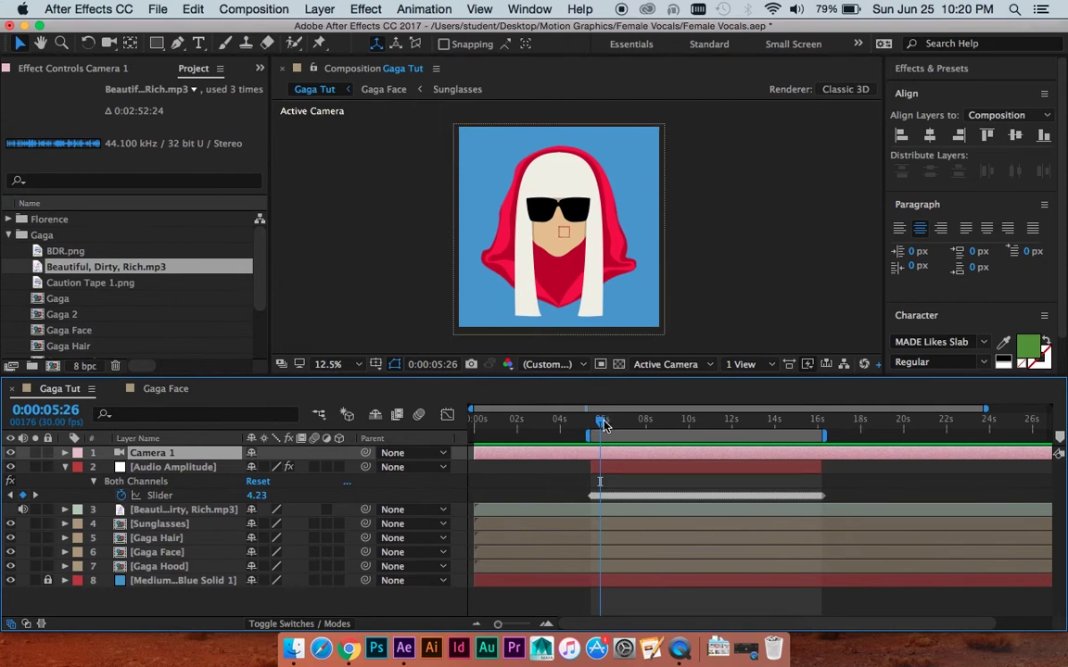
Switch the 3D view to Camera 1 and return its Position X to 960 (960, 960, -1866.7)
drag(602, 424, 596, 425)
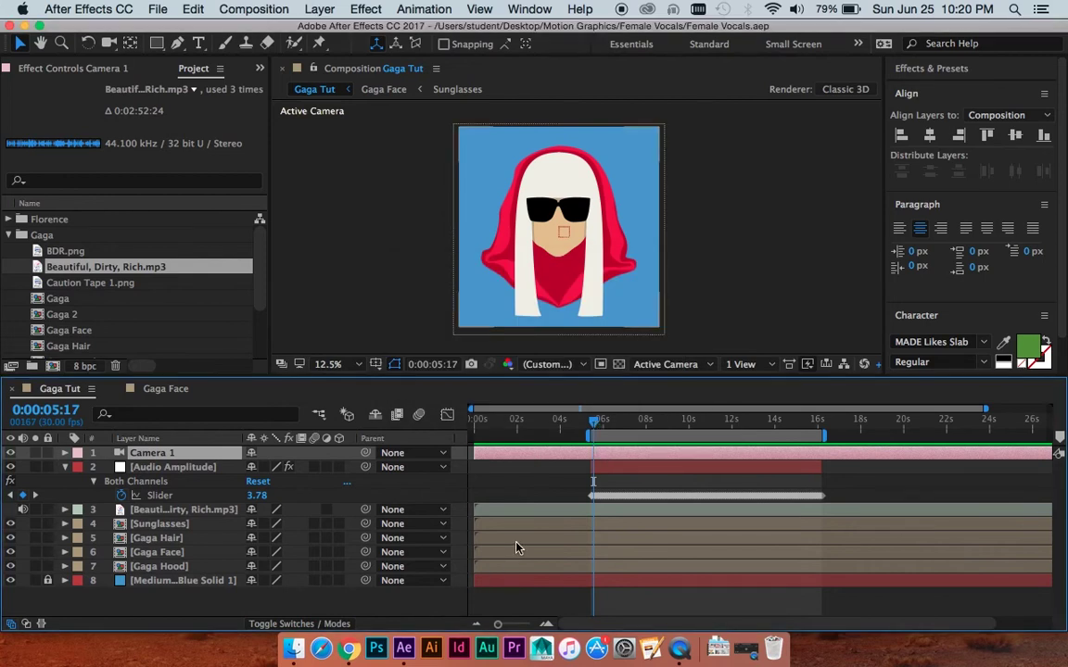
click(615, 423)
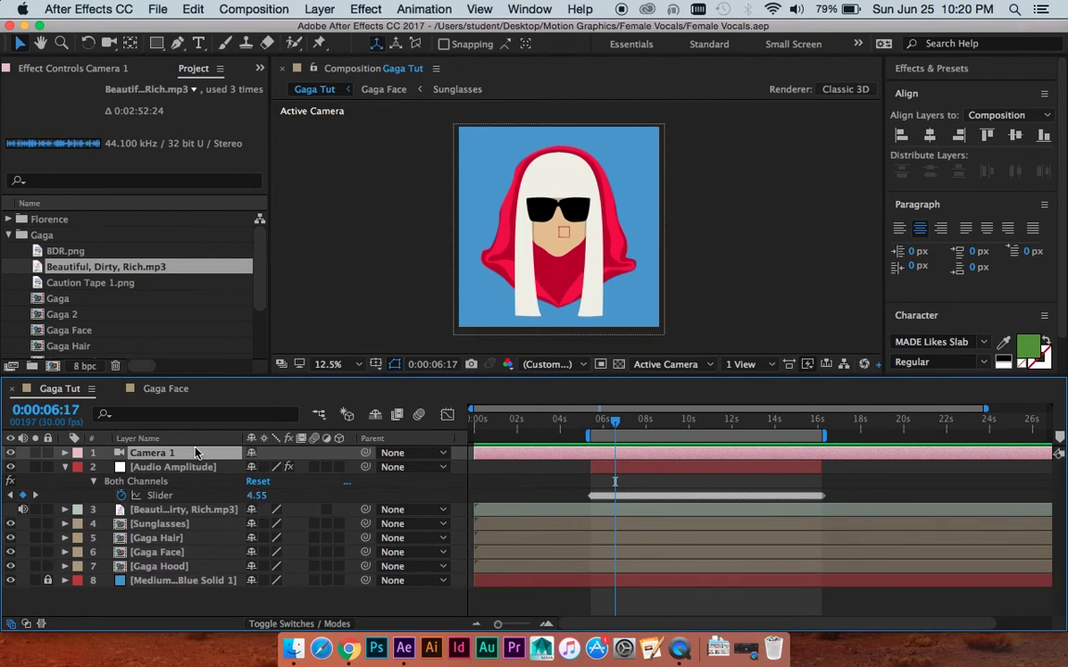
key(p)
mouse_move(252, 468)
mouse_down()
mouse_move(267, 467)
mouse_move(256, 467)
mouse_up()
click(666, 364)
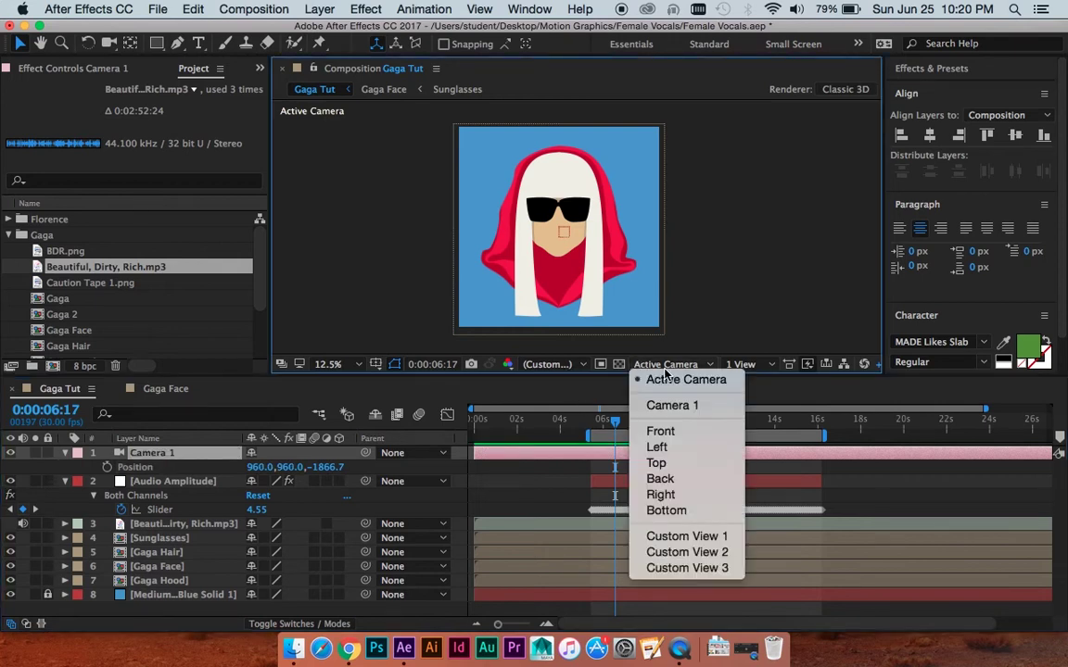
click(672, 405)
mouse_move(258, 467)
mouse_down()
mouse_move(297, 468)
mouse_move(261, 468)
mouse_move(271, 469)
mouse_up()
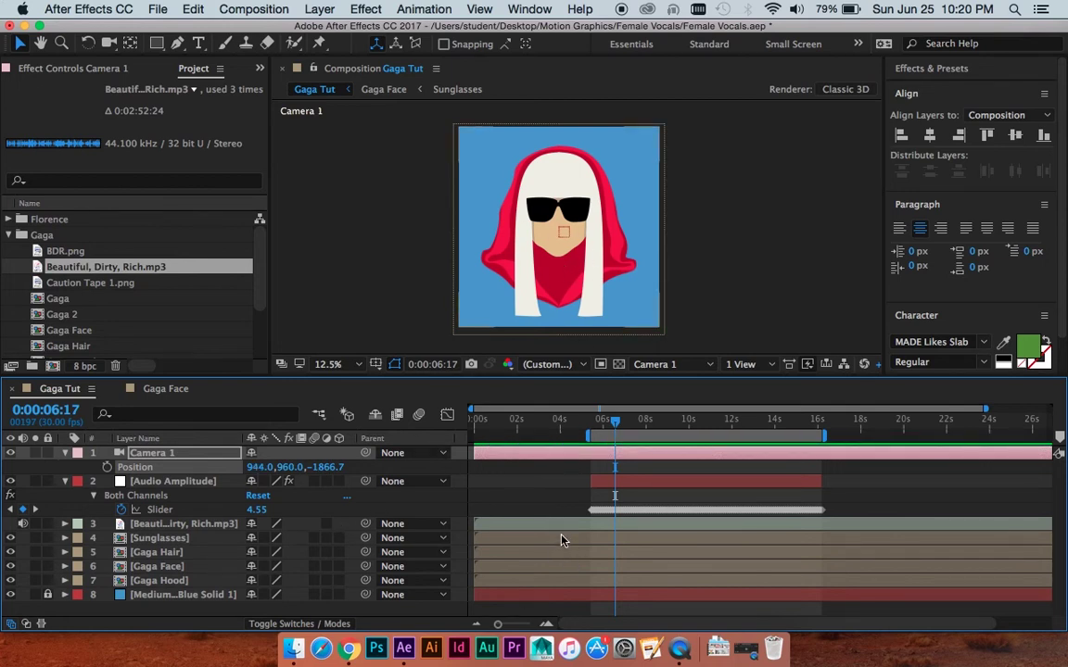
drag(276, 467, 301, 484)
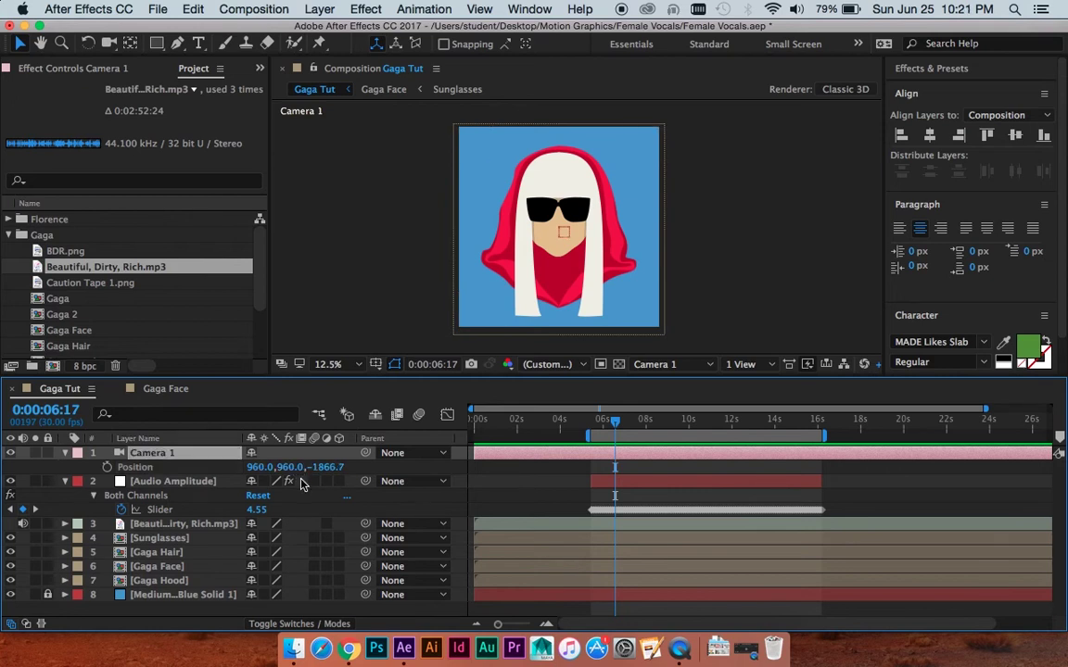
Turn on 3D for Sunglasses through Gaga Hood and show their Position, each at Z 0.0
click(176, 540)
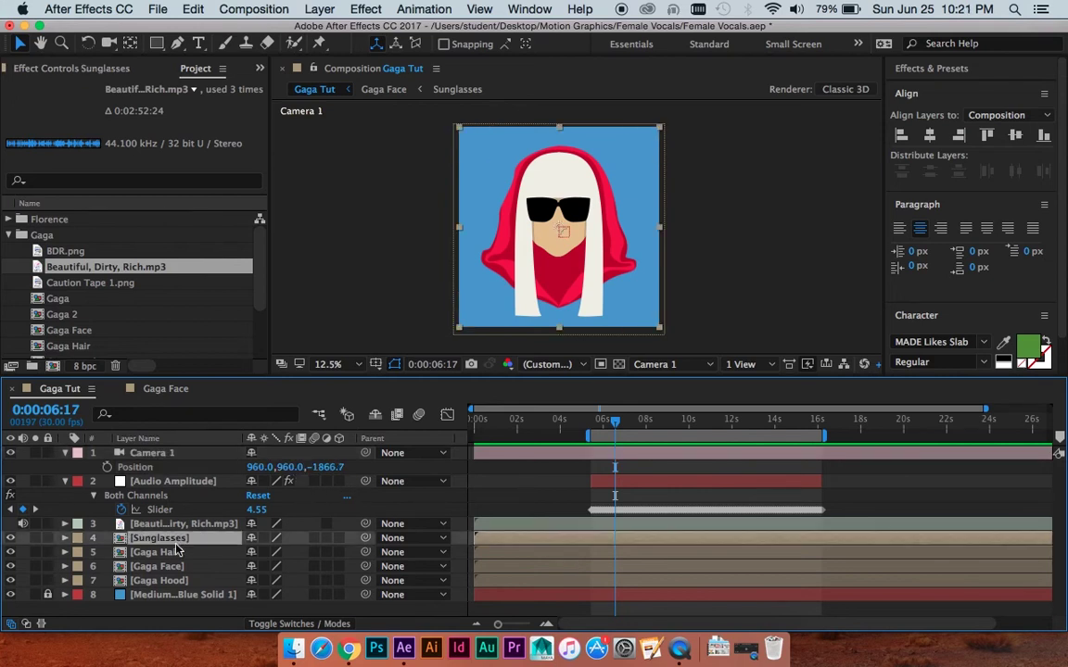
shift+click(174, 581)
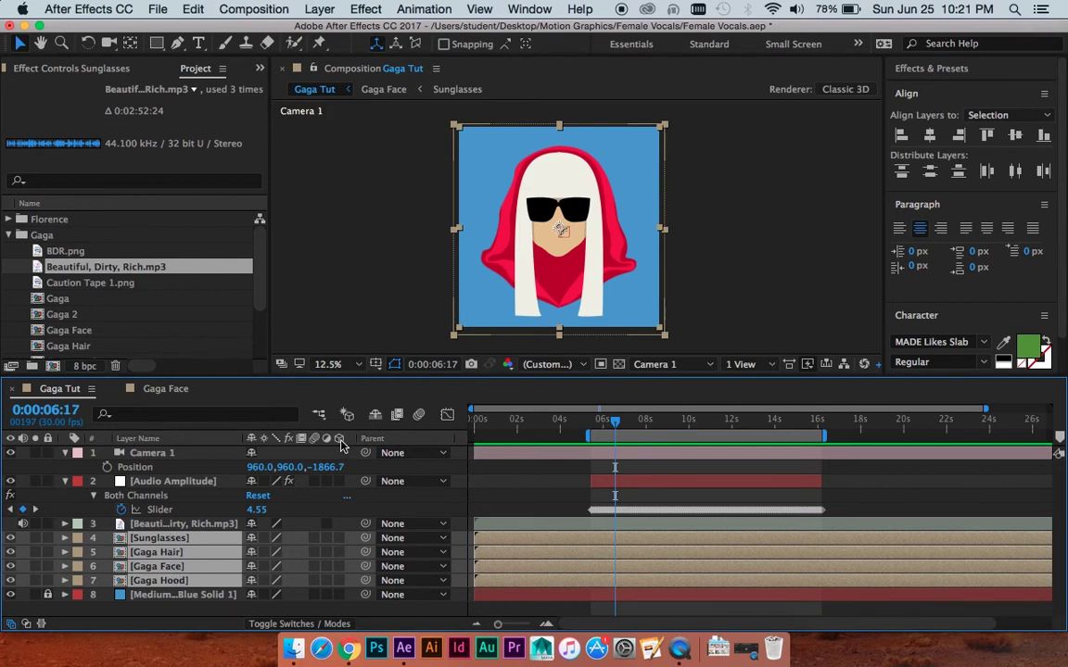
click(339, 537)
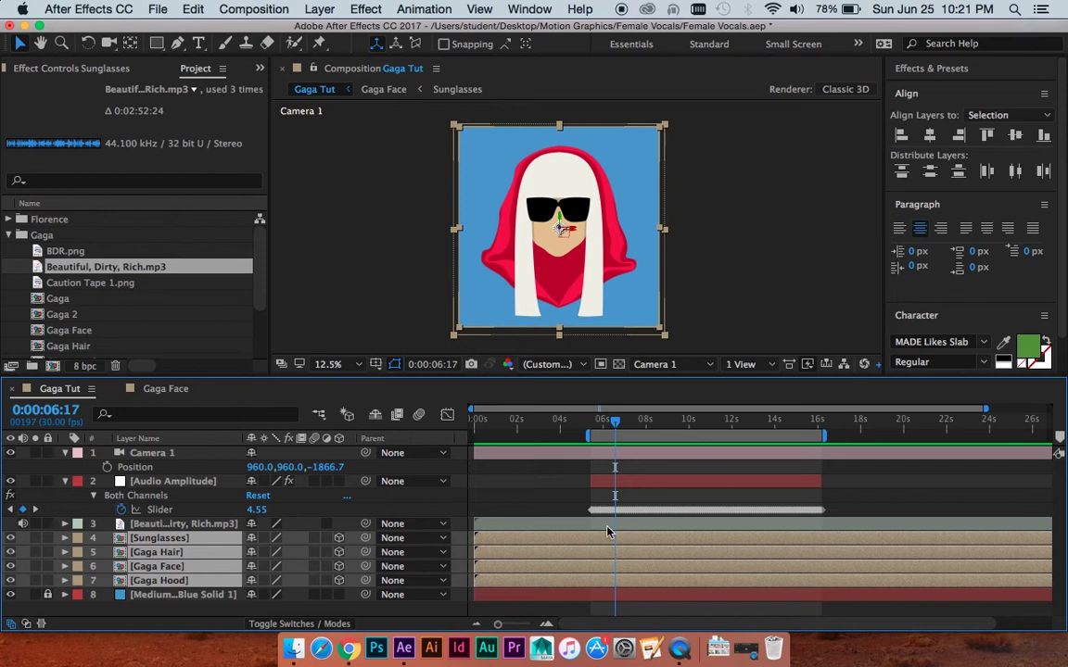
key(p)
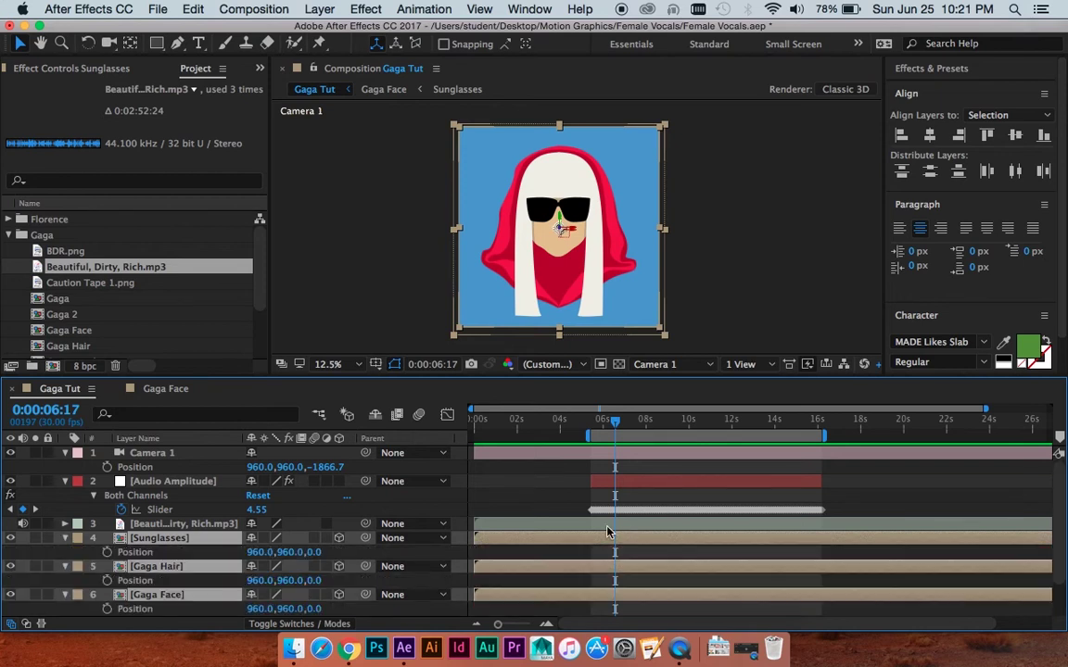
scroll(531, 556, down, 1)
click(532, 555)
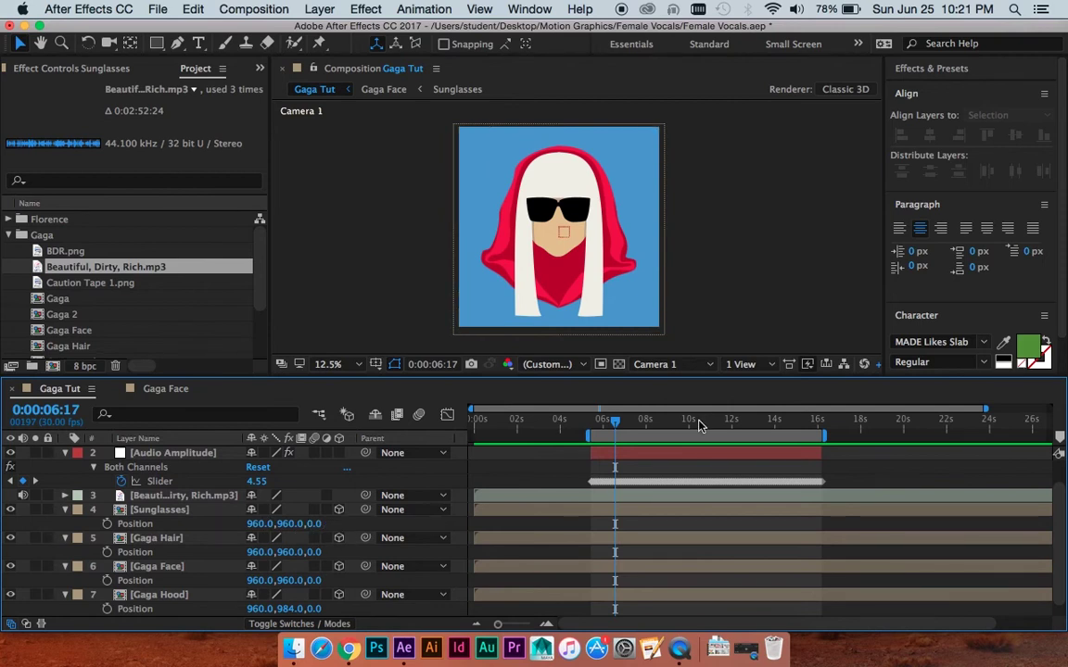
drag(604, 411, 589, 427)
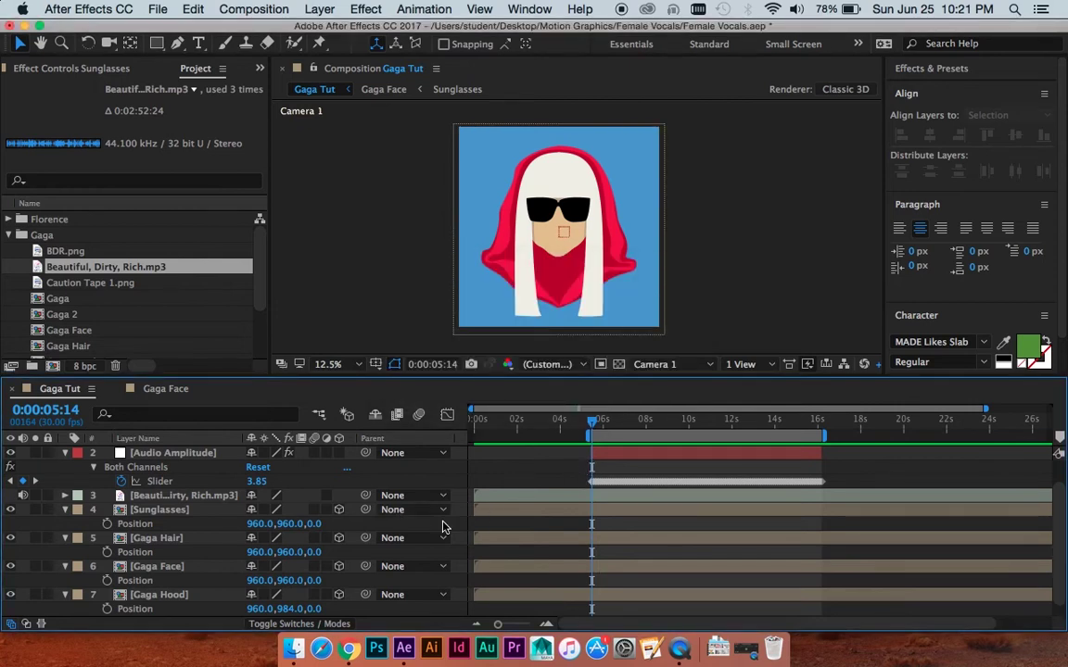
Scrub Position Z: Sunglasses to -96, Gaga Face to 42, Gaga Hood to 103, Hair staying 0
scroll(567, 555, down, 1)
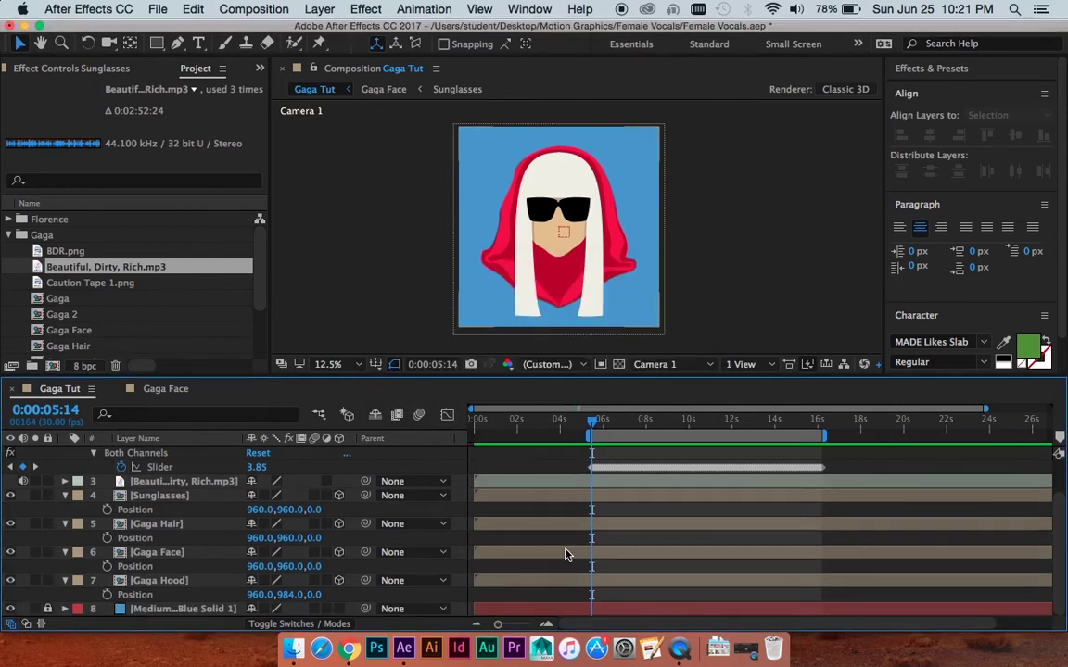
click(165, 498)
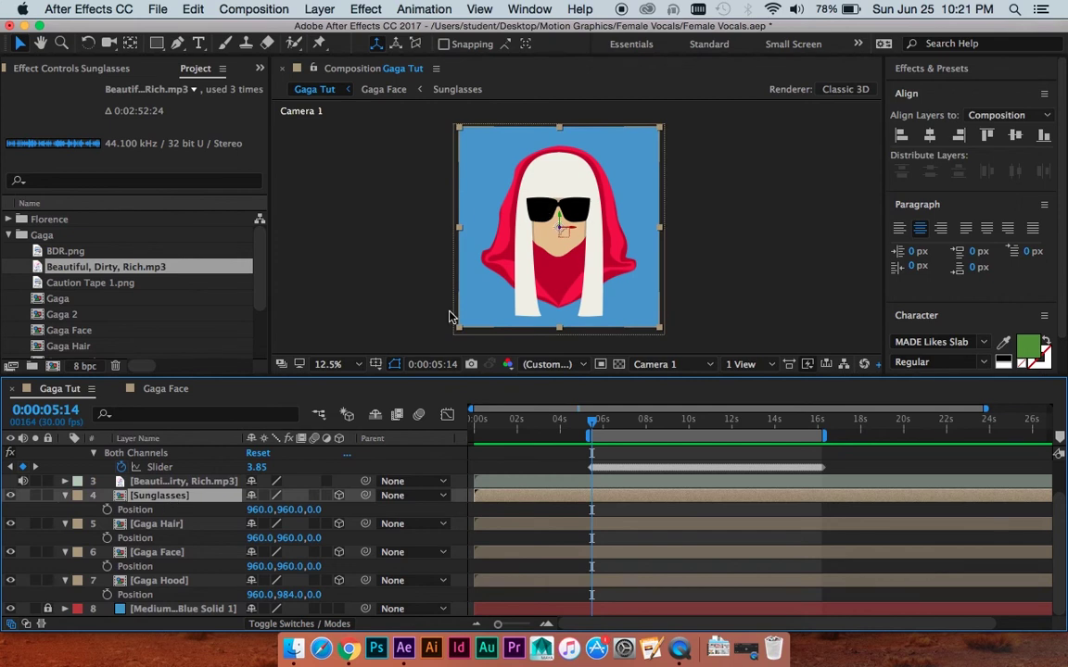
click(153, 525)
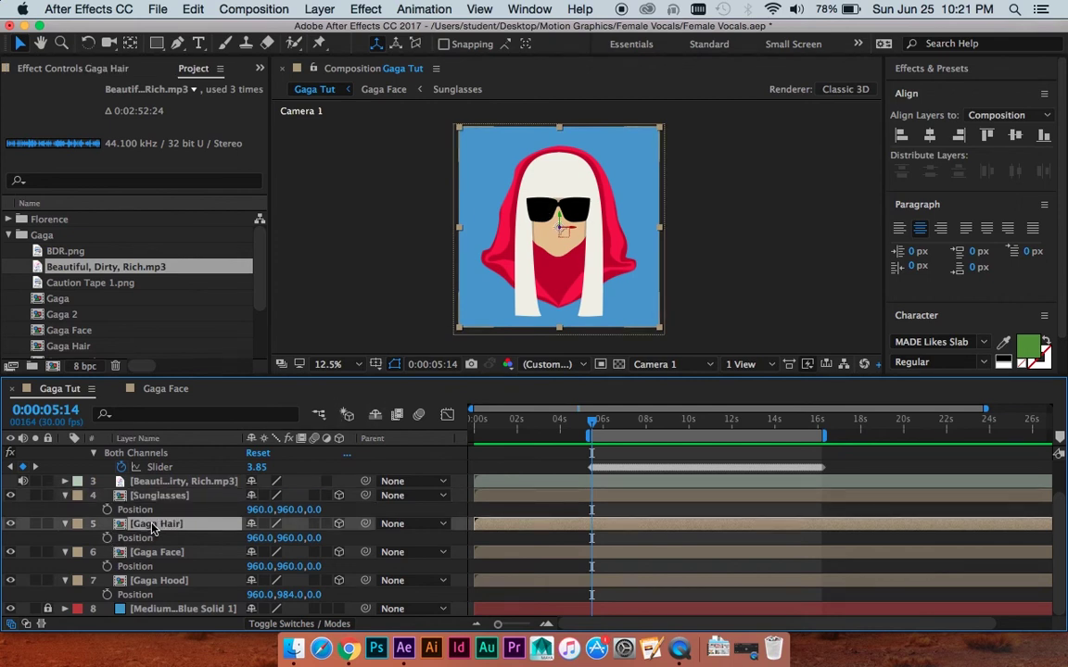
click(148, 552)
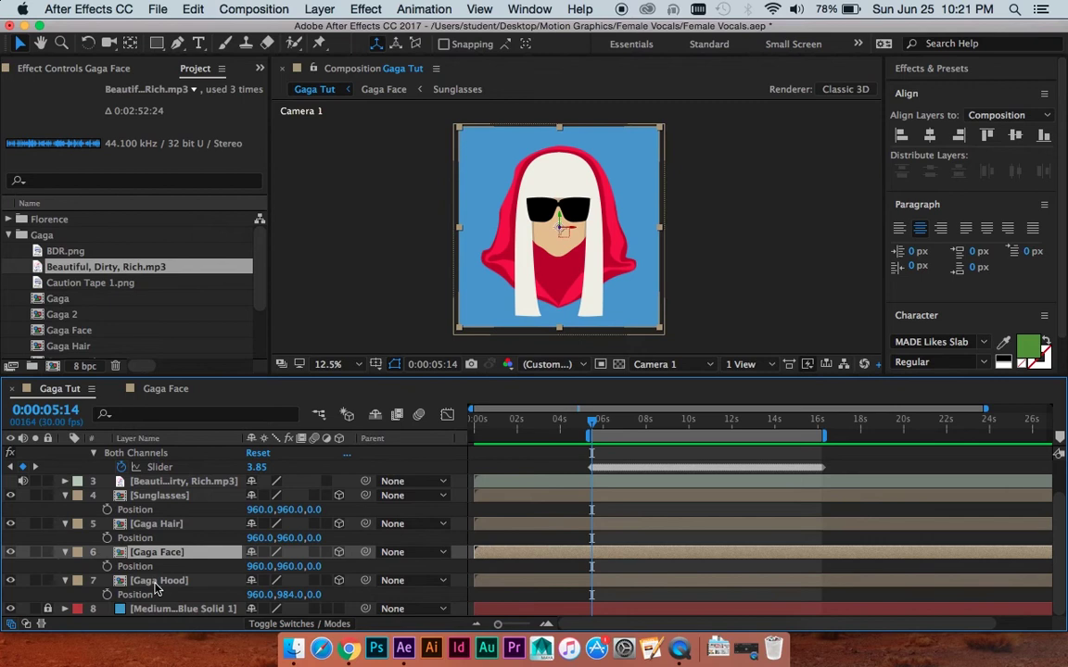
click(156, 582)
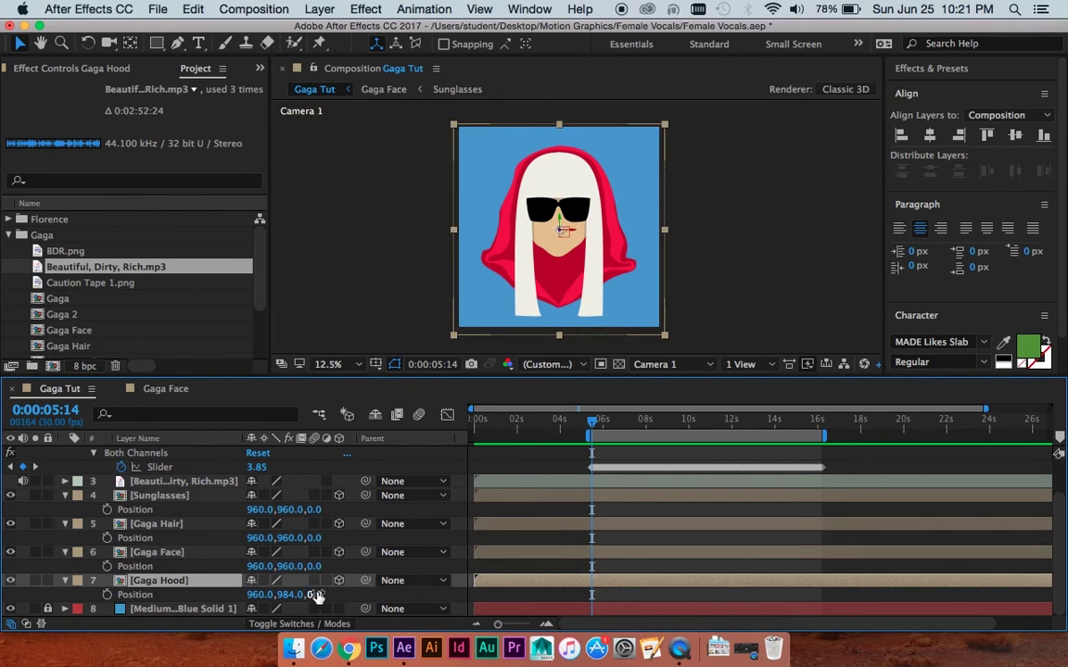
drag(315, 596, 354, 584)
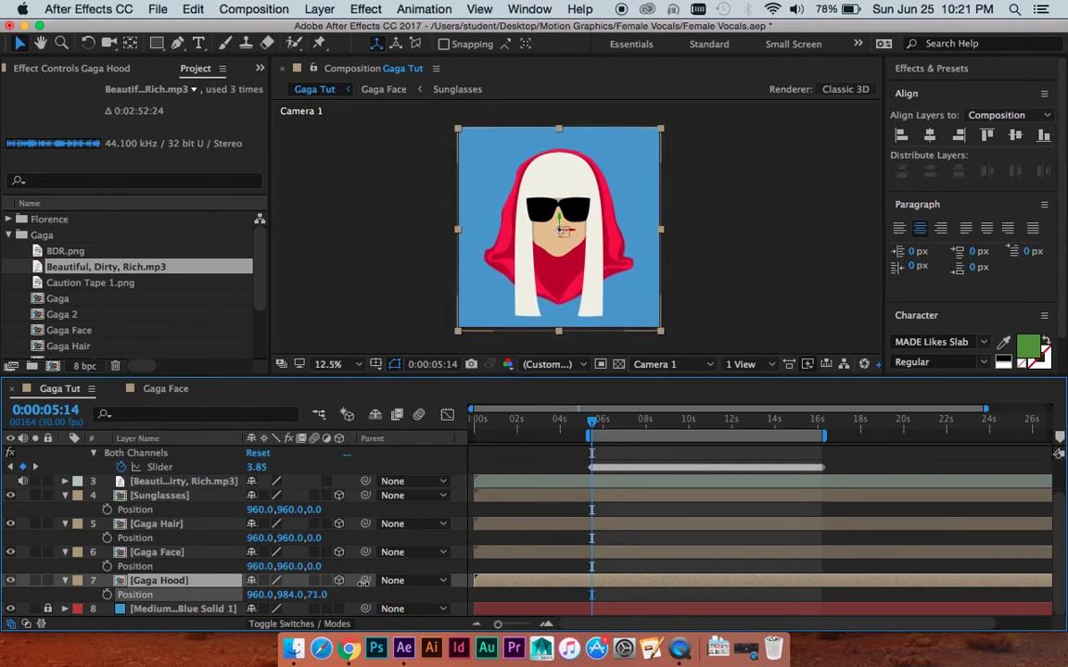
drag(315, 594, 326, 563)
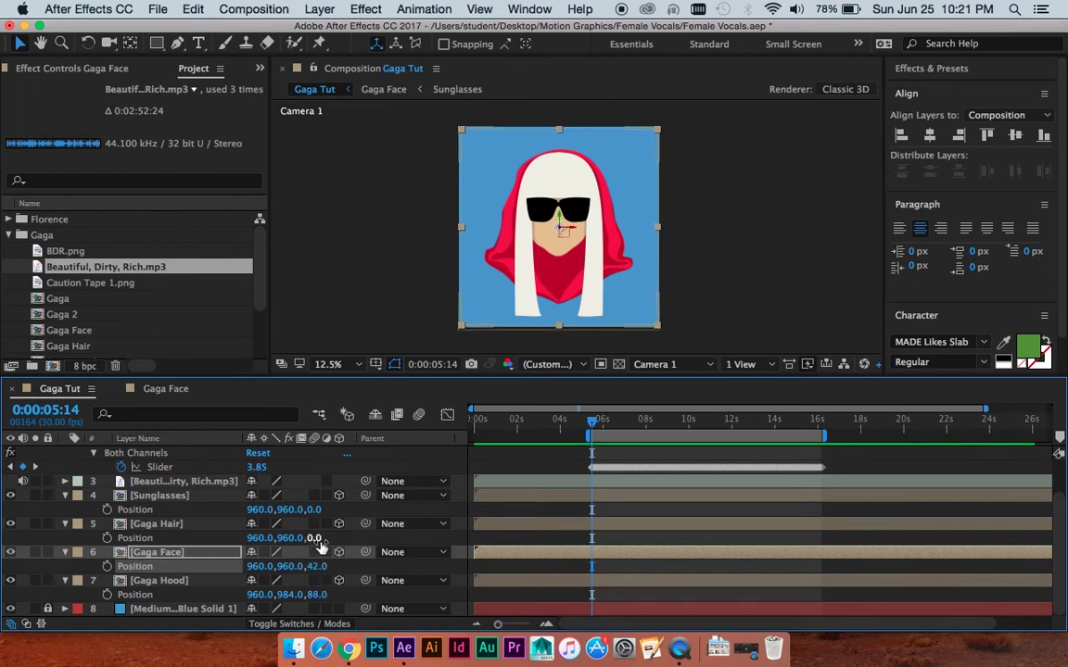
drag(316, 511, 230, 519)
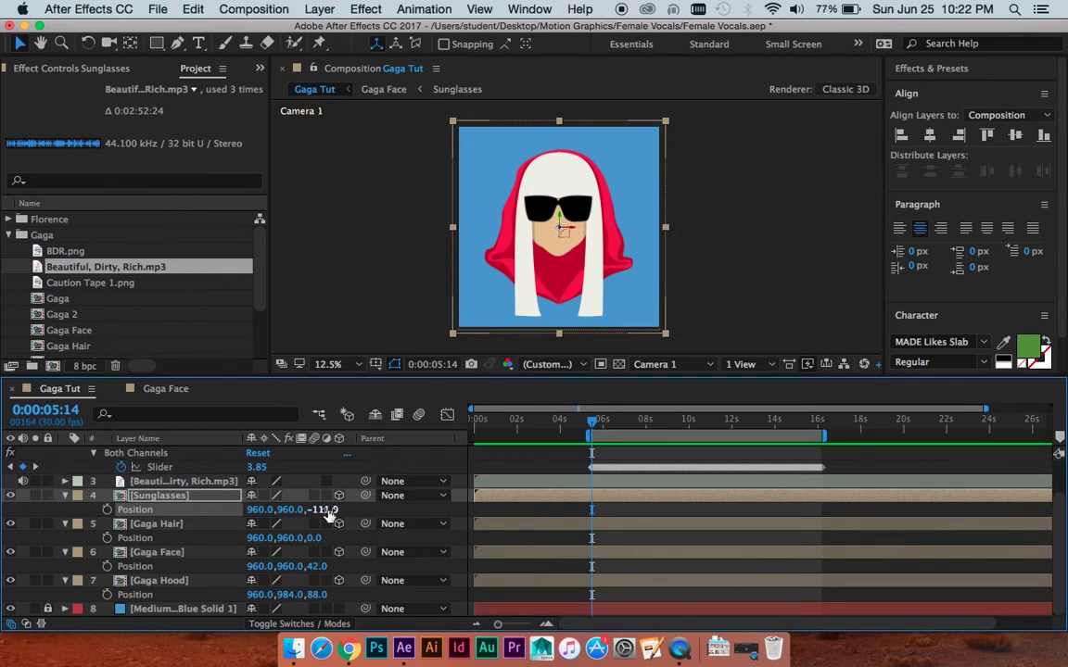
drag(323, 509, 342, 510)
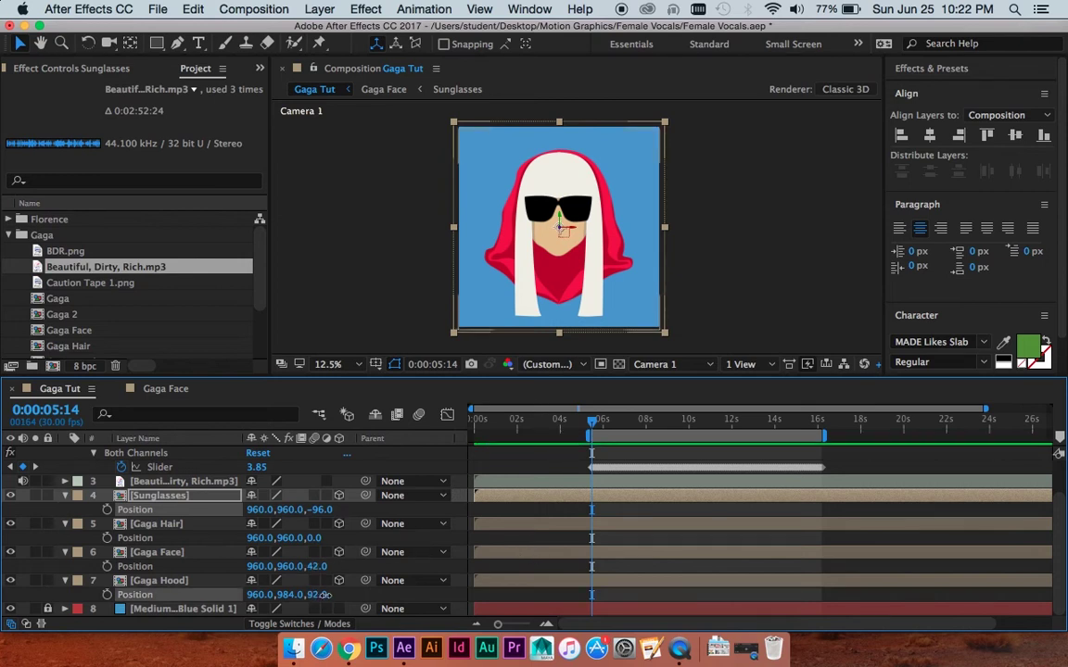
drag(321, 594, 331, 596)
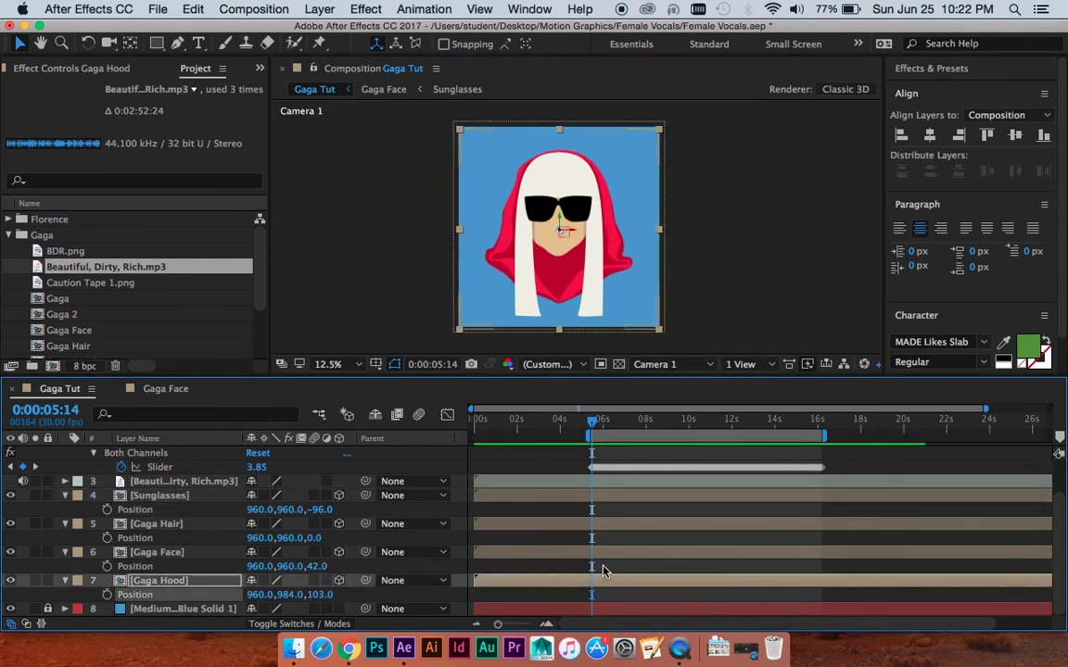
drag(603, 423, 621, 427)
Scrub Camera 1's Position X to 1189 to see the layer depth, returning to 5:13
key(super+Up)
key(super+Up)
key(super+Up)
key(super+Up)
key(super+Up)
key(super+Up)
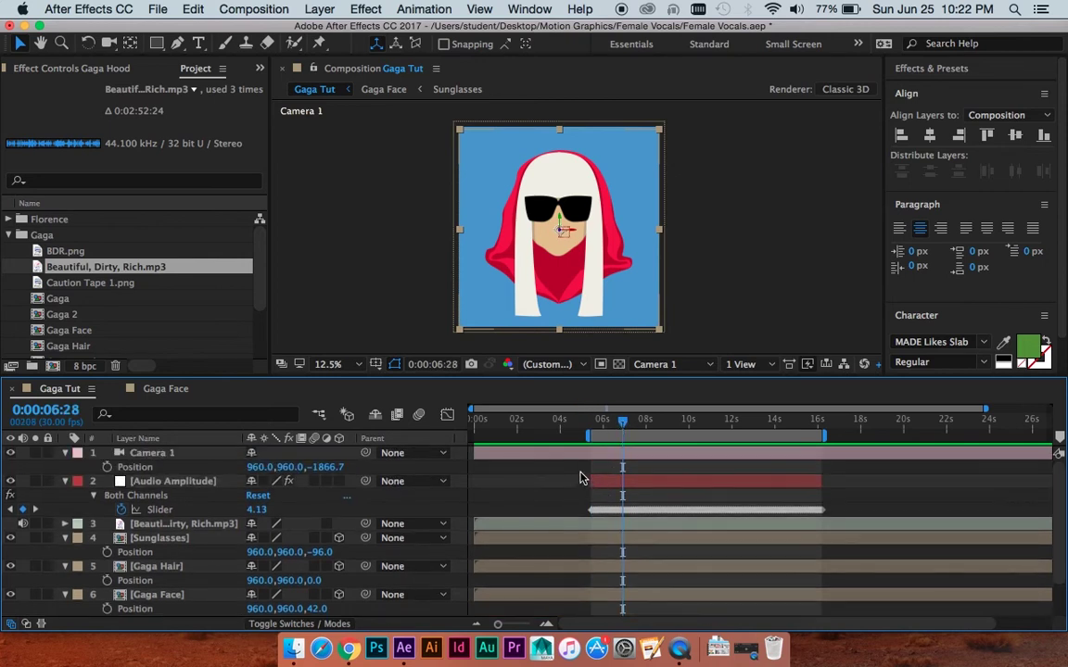
drag(261, 467, 1059, 454)
drag(897, 453, 445, 455)
click(613, 426)
drag(614, 426, 611, 426)
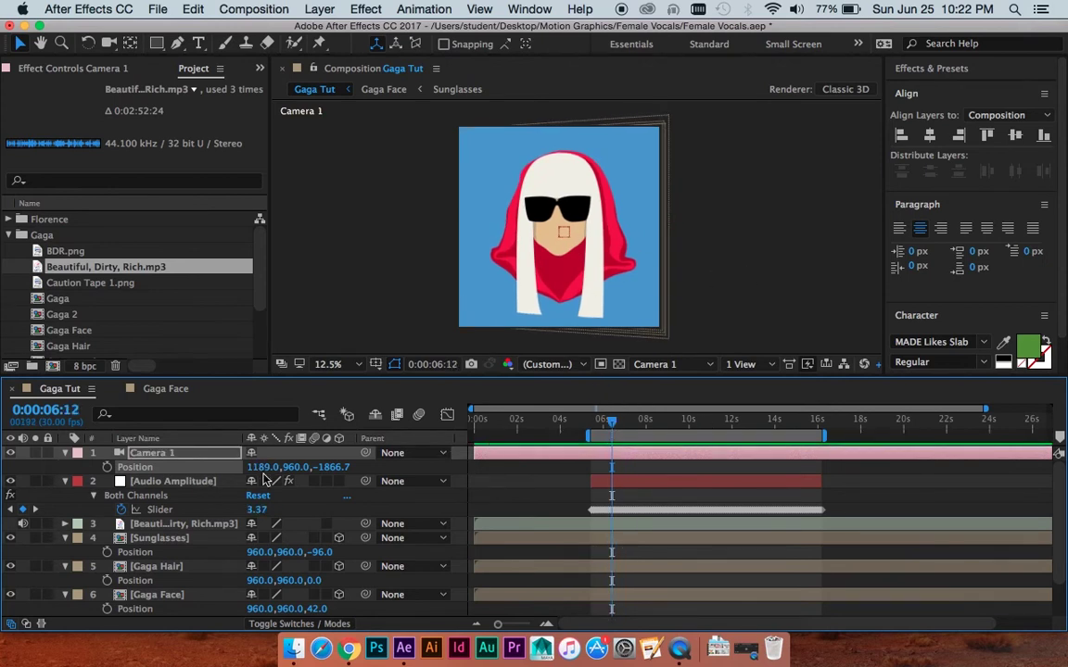
drag(257, 467, 343, 454)
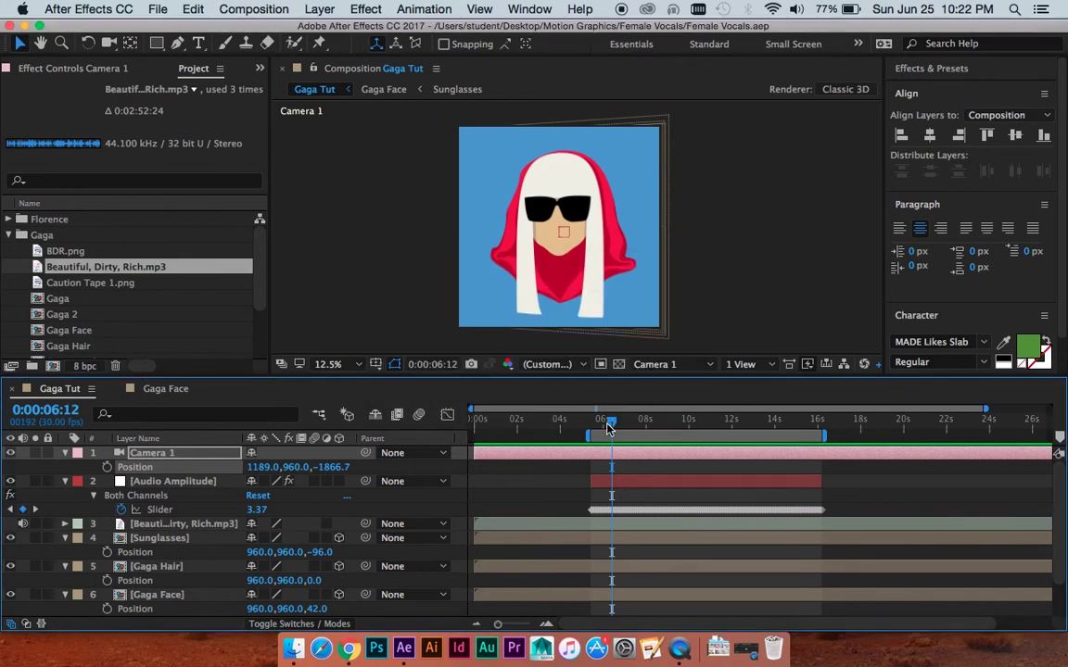
drag(607, 428, 593, 428)
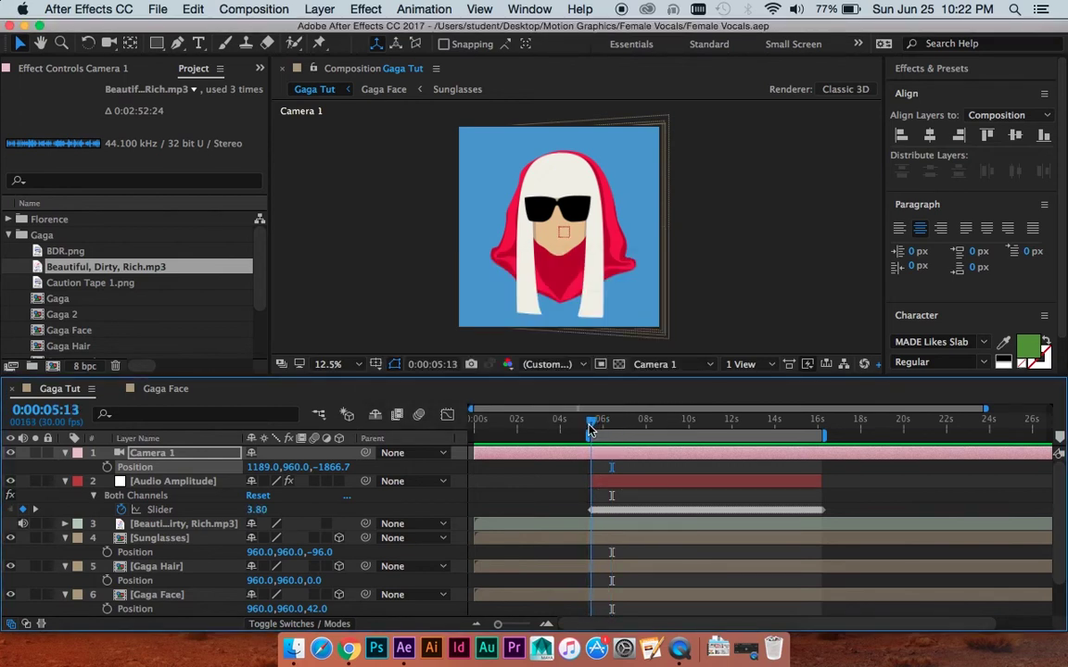
Split Camera 1's Position into separate X, Y and Z Position properties
click(604, 472)
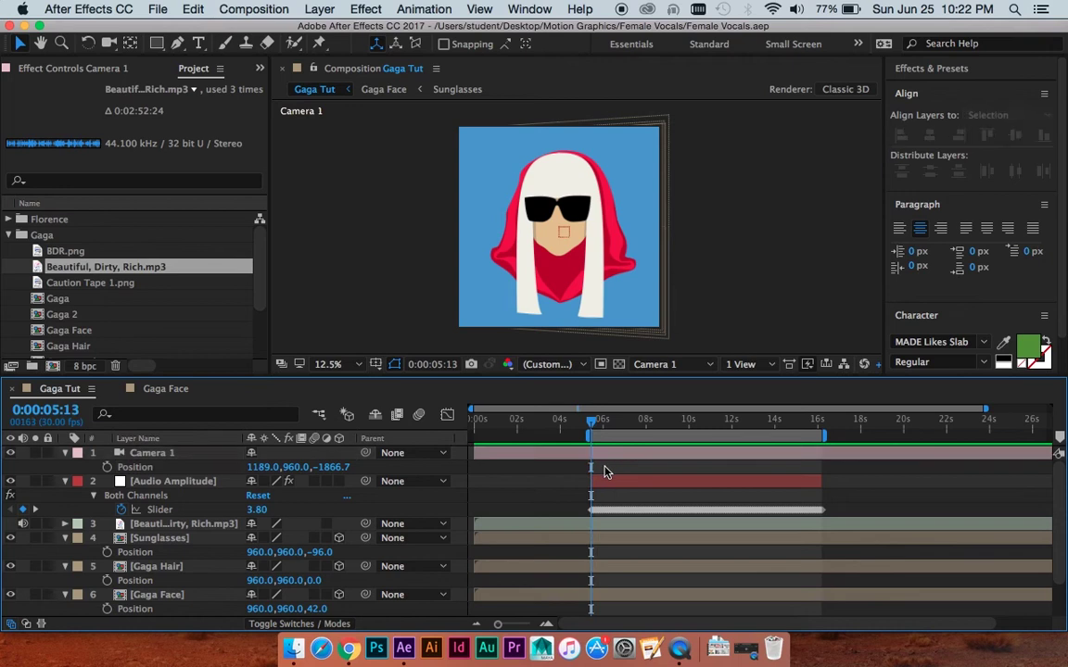
click(160, 453)
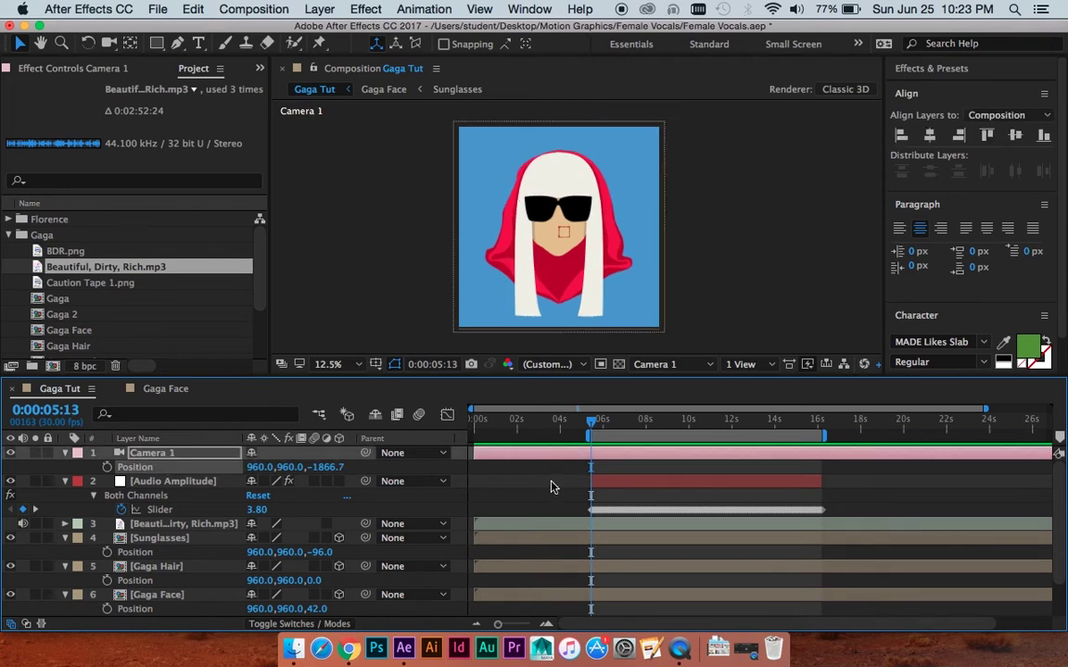
click(565, 462)
right_click(137, 469)
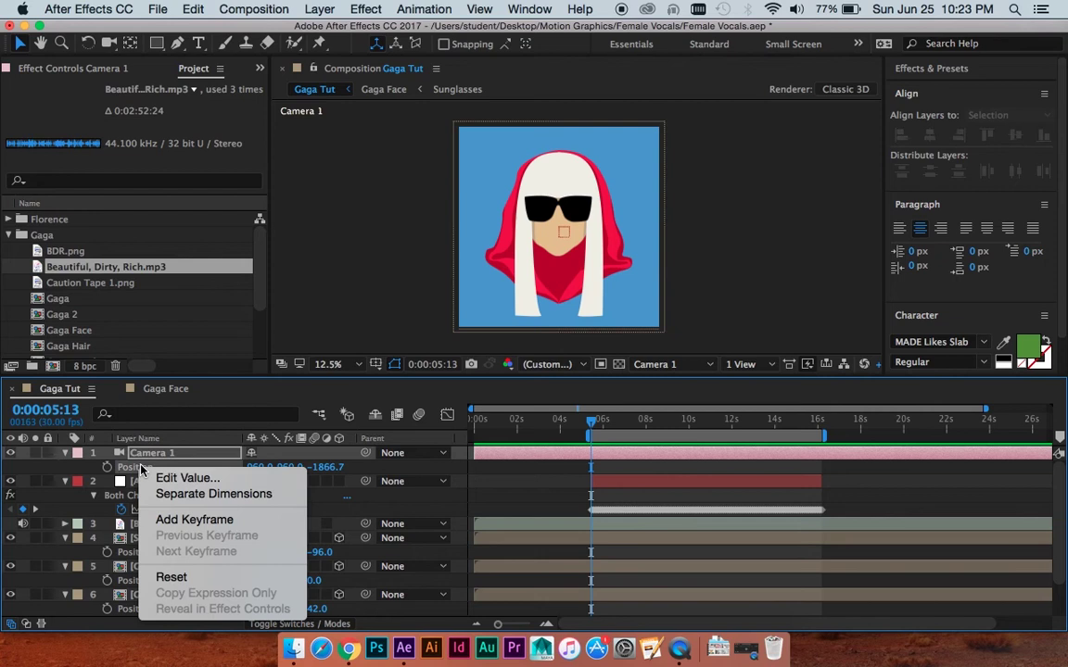
click(207, 497)
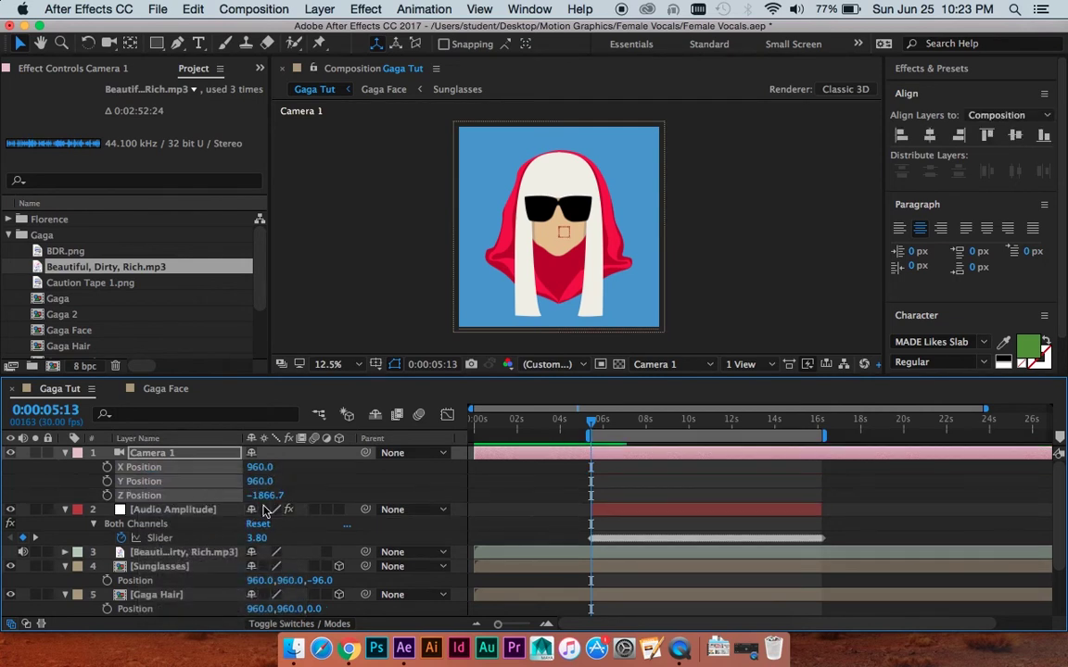
Add an expression to Camera 1's Y Position, with Audio Amplitude selected
click(142, 482)
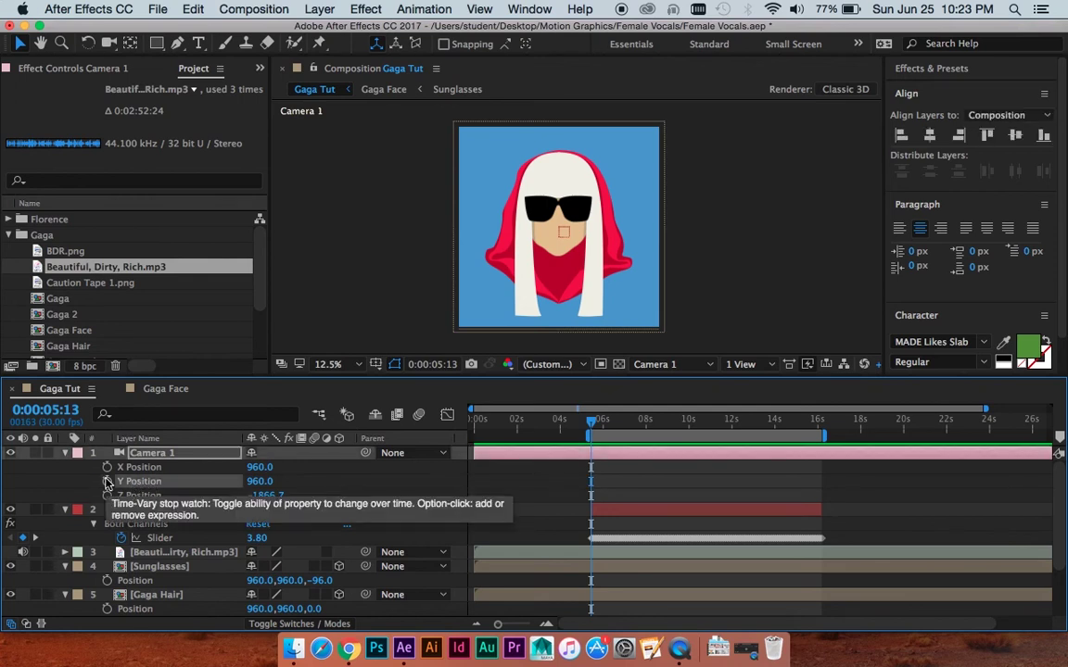
alt+click(107, 482)
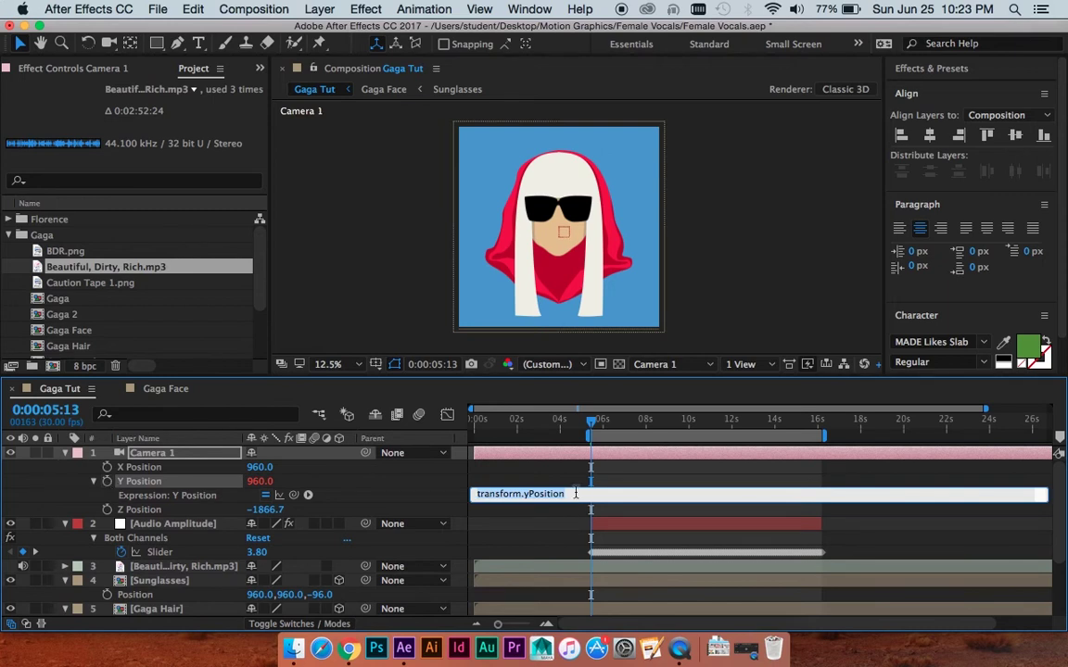
key(BackSpace)
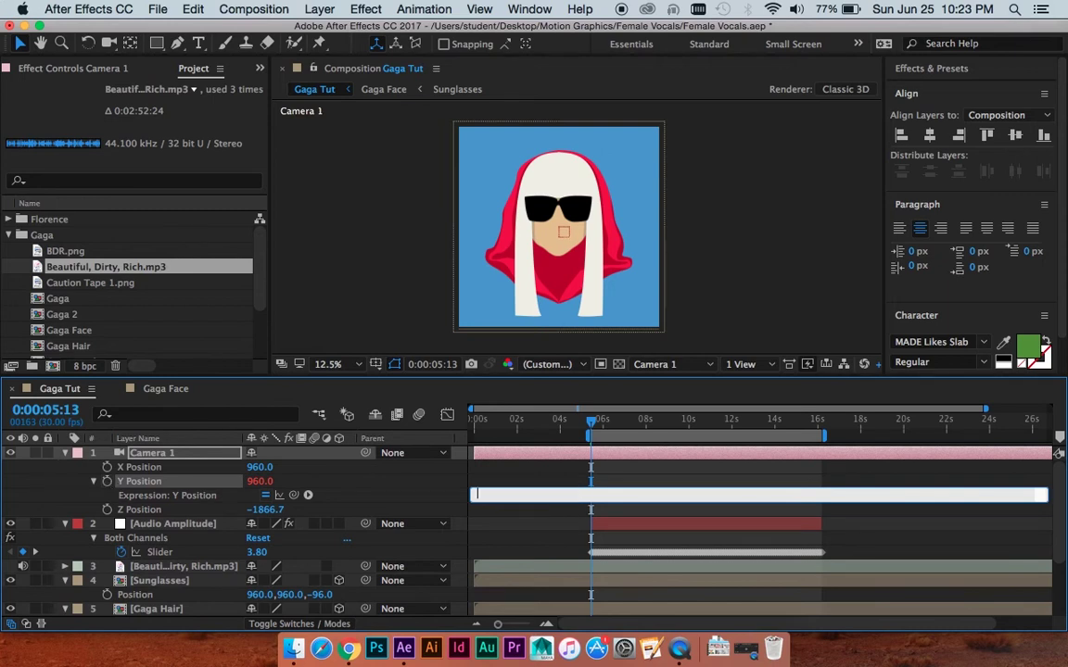
click(537, 486)
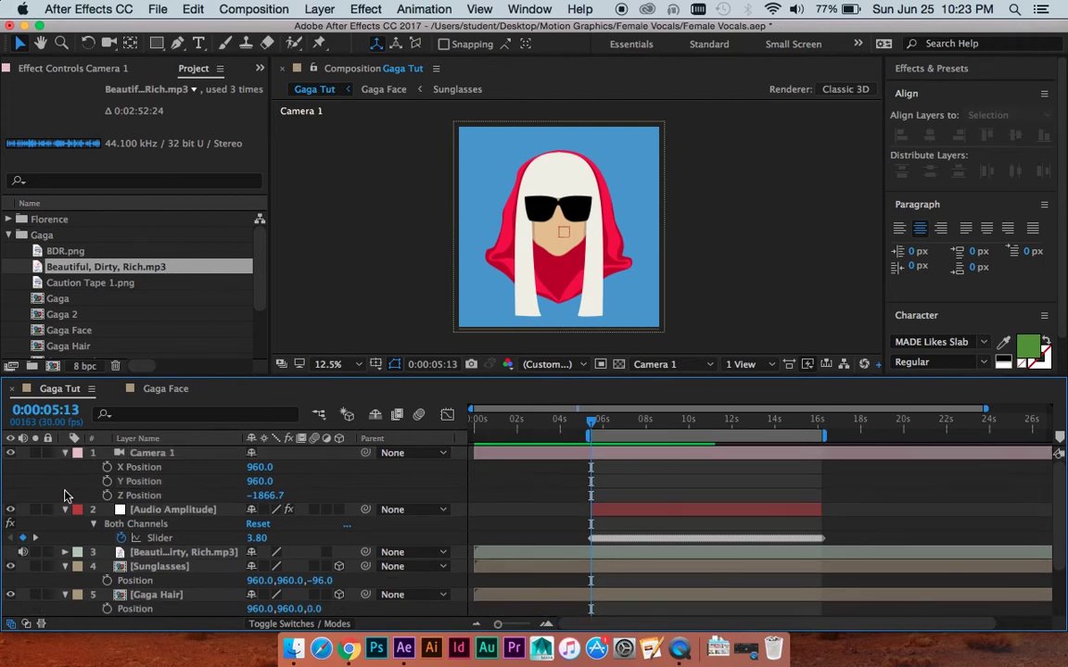
click(108, 481)
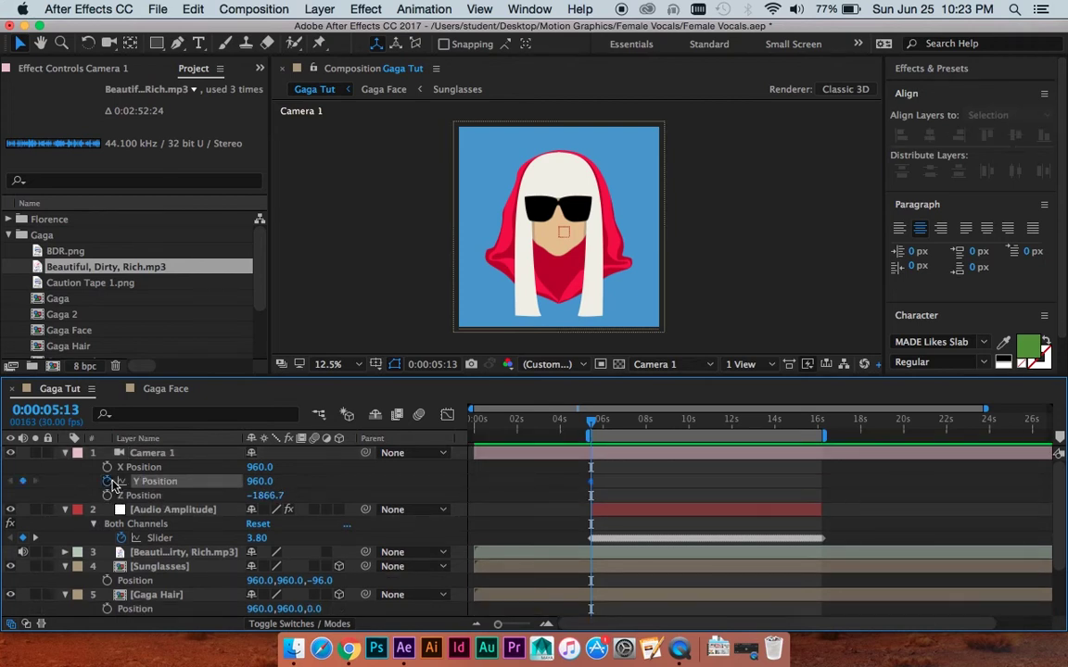
alt+click(107, 481)
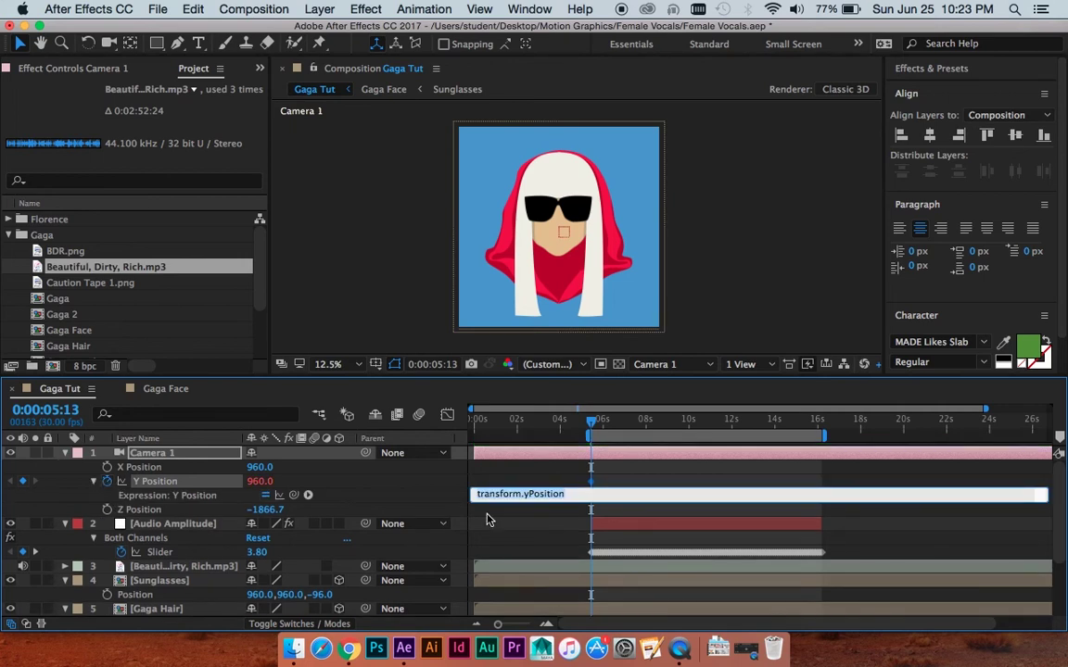
key(BackSpace)
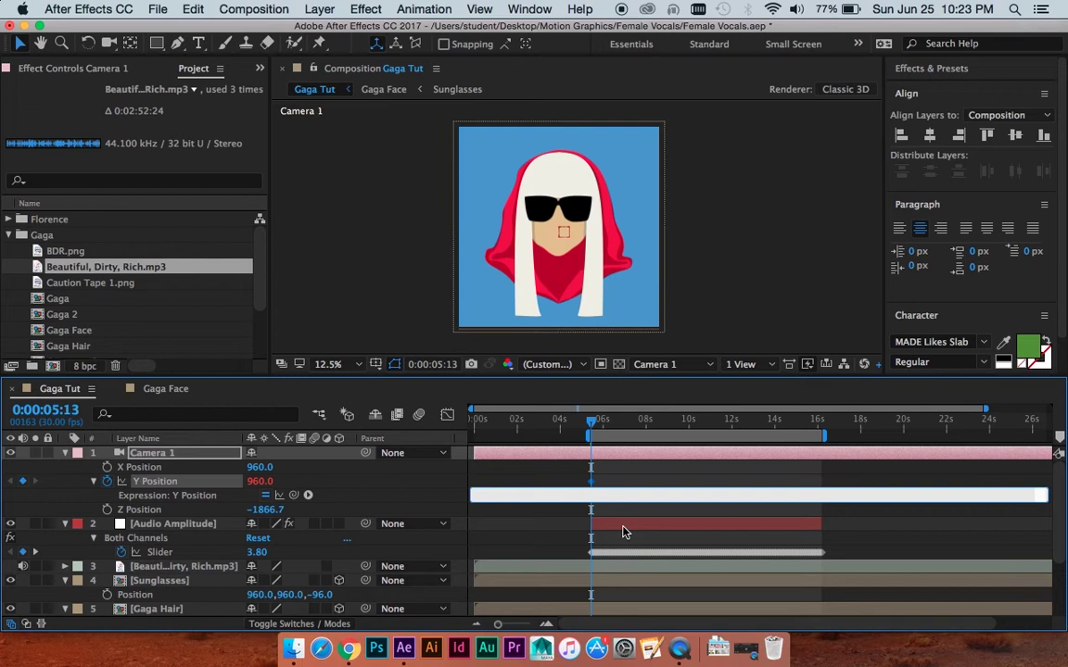
click(623, 529)
click(624, 514)
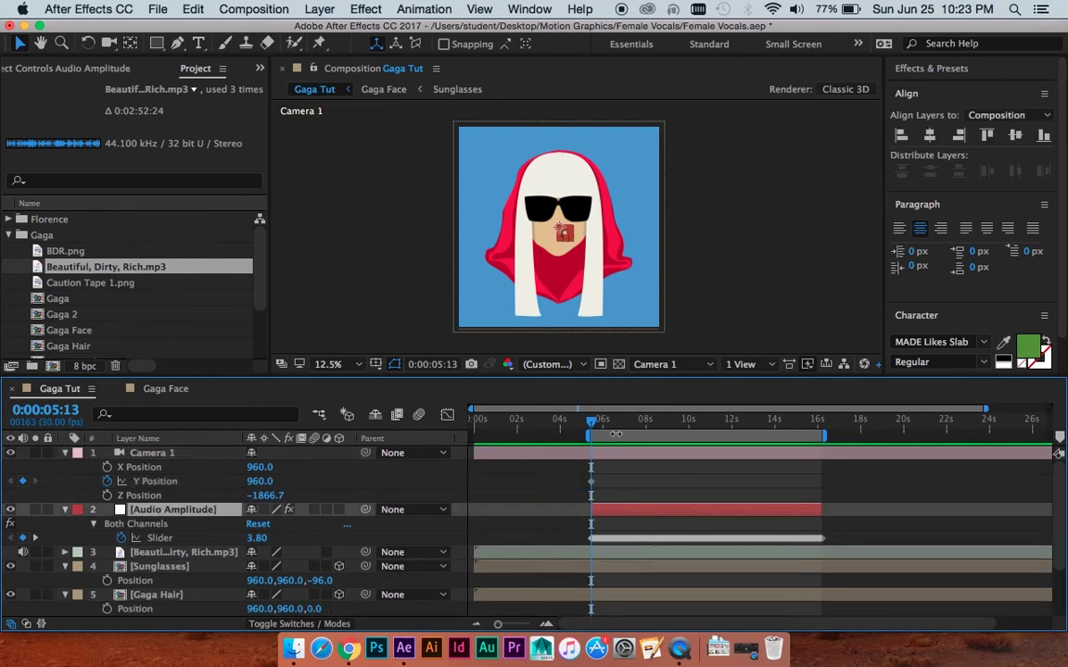
alt+click(107, 481)
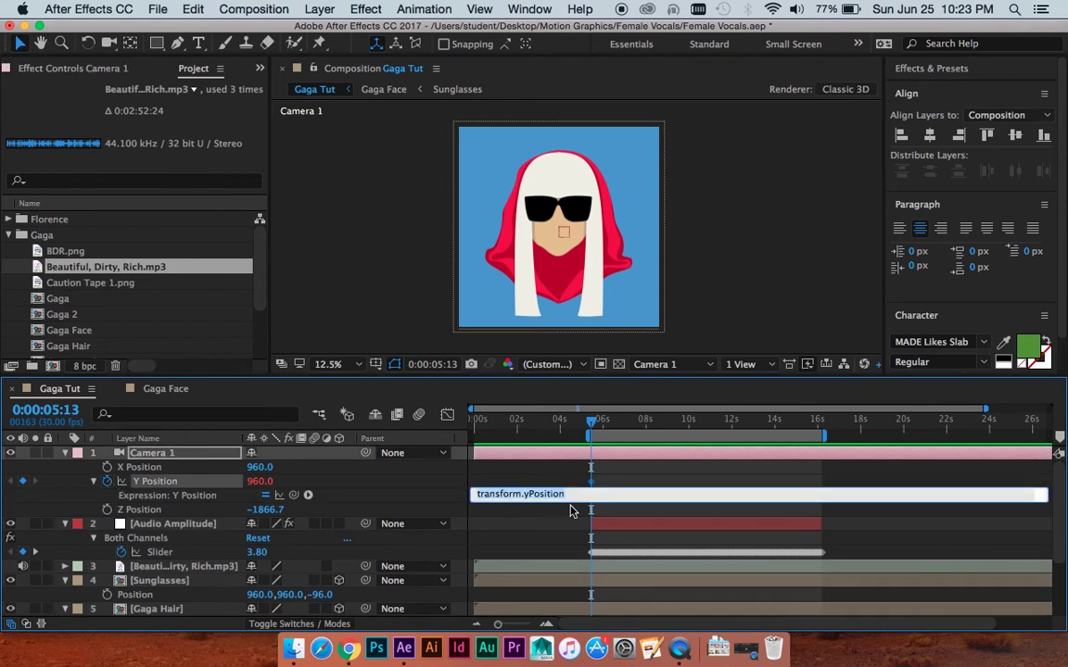
click(620, 530)
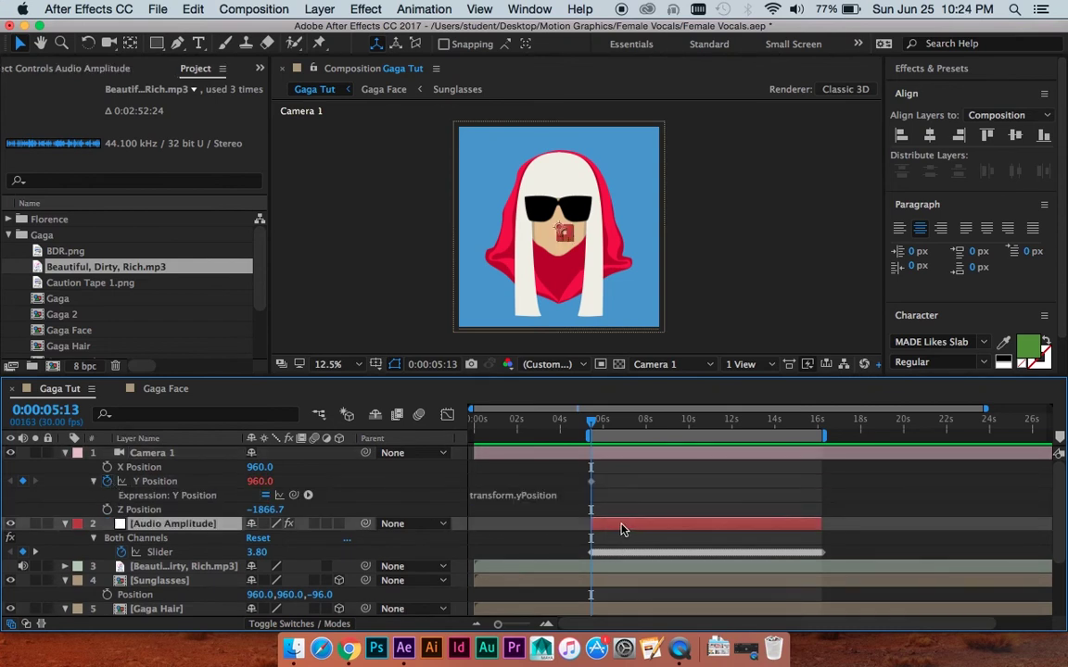
Show Audio Amplitude's Both Channels Slider and scrub between about 5 and 7 seconds to watch its values
click(102, 69)
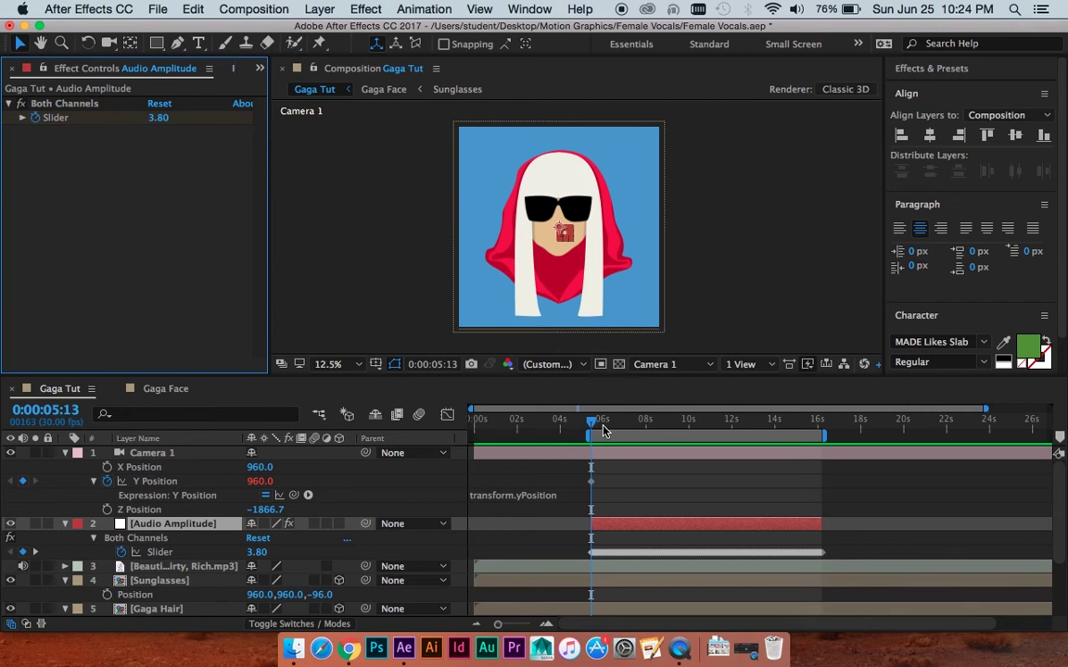
drag(598, 425, 629, 426)
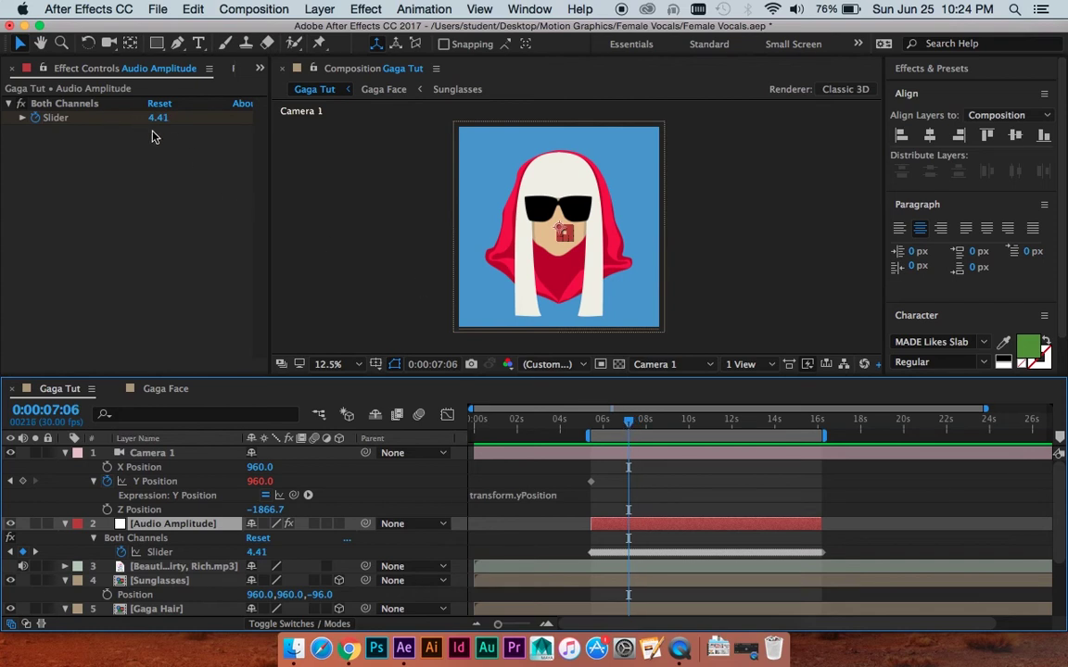
click(643, 422)
drag(657, 426, 733, 425)
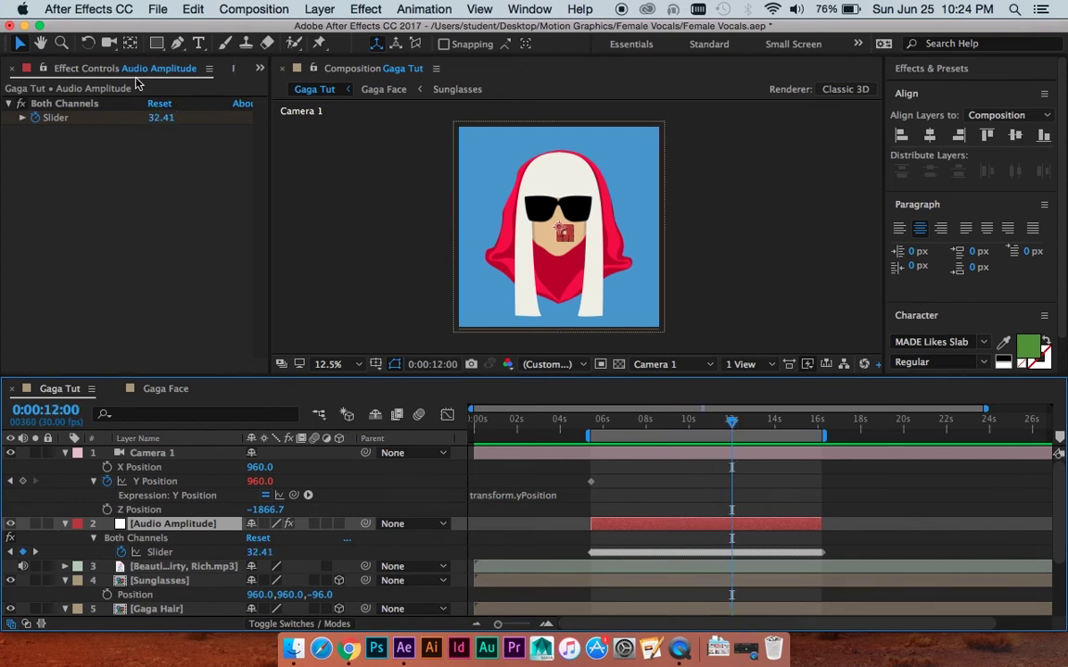
drag(732, 425, 591, 426)
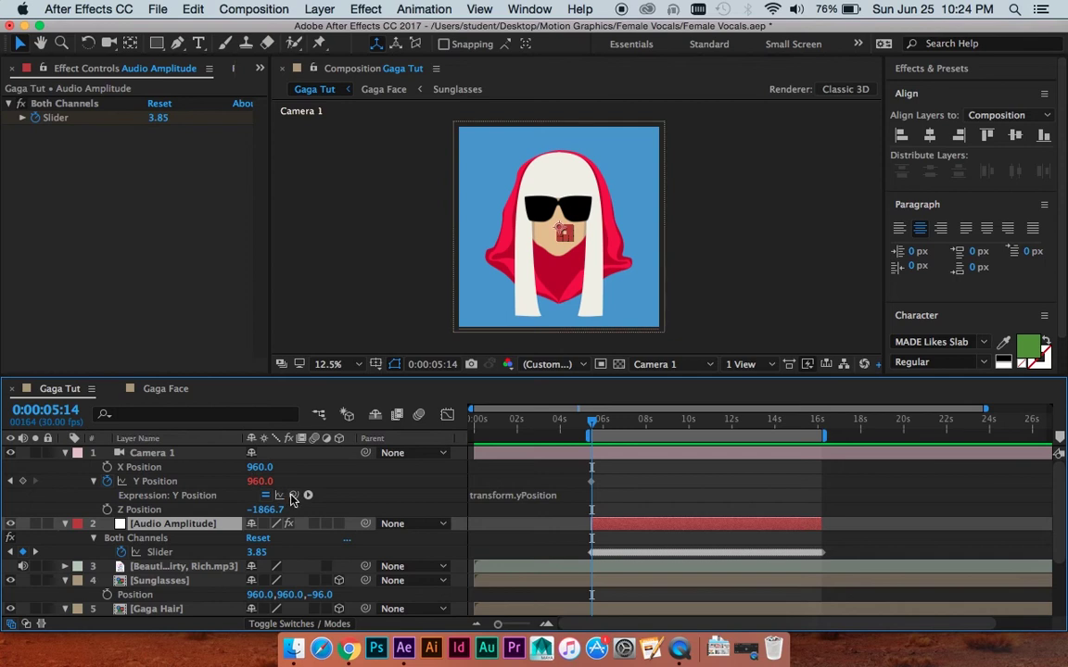
Pick-whip Camera 1's Y Position expression to the Audio Amplitude Slider and preview the camera following the music
drag(293, 496, 54, 123)
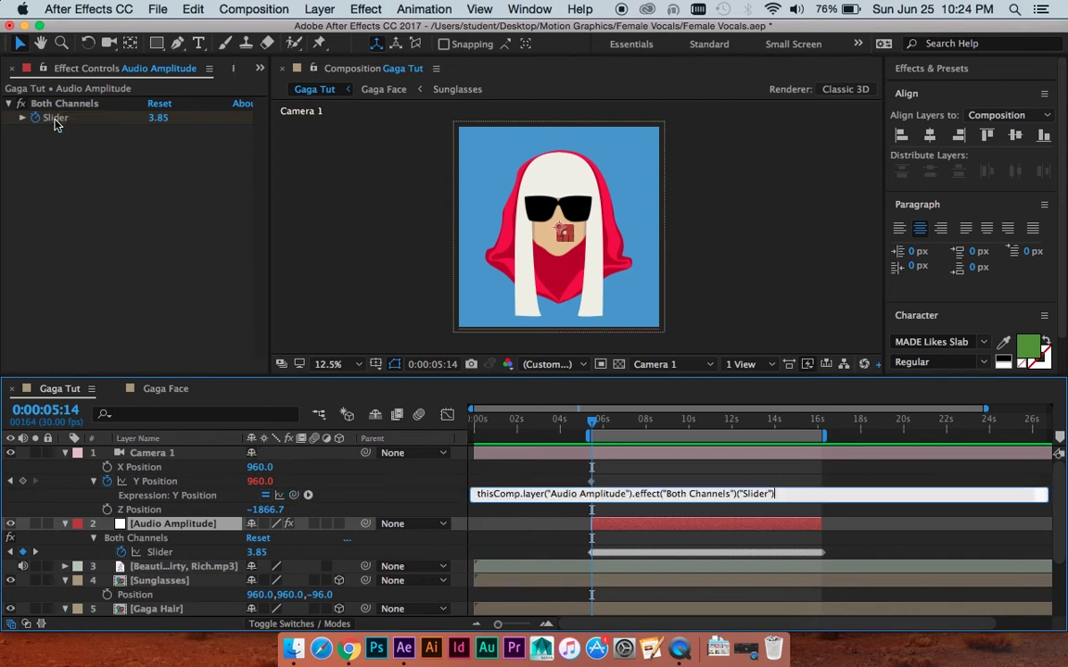
mouse_move(605, 423)
mouse_down()
mouse_move(739, 426)
mouse_move(614, 425)
mouse_up()
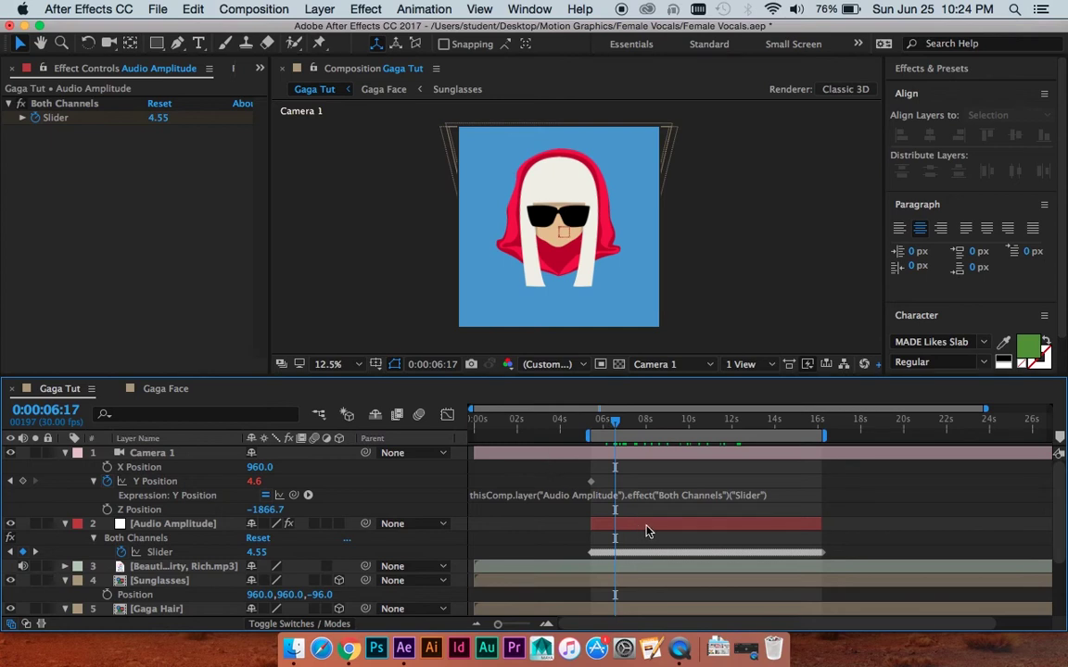
key(space)
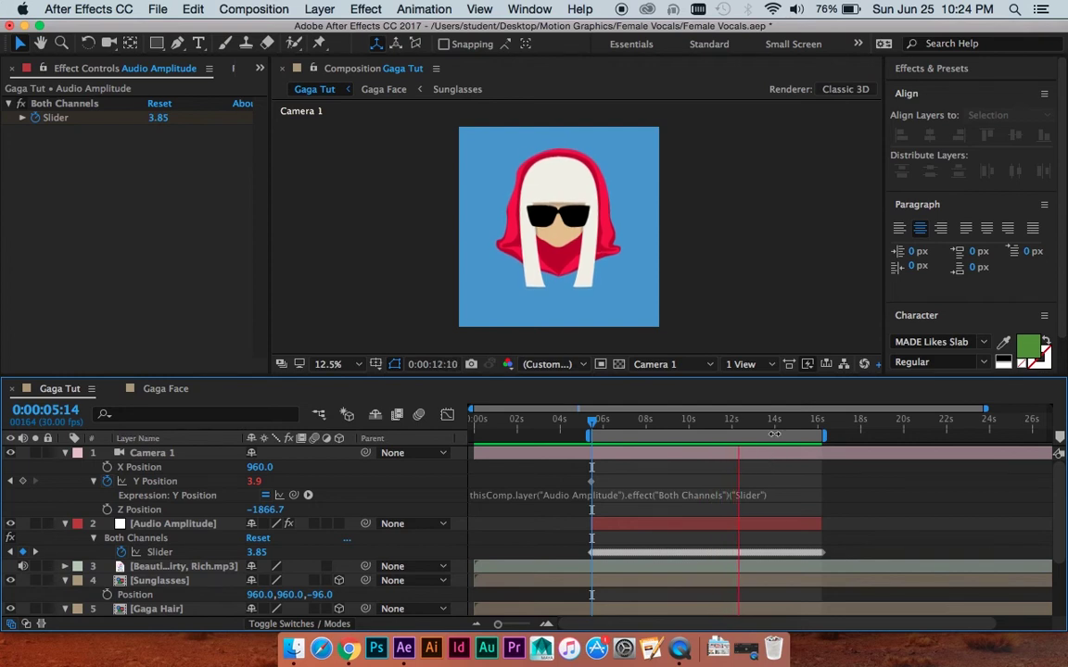
drag(741, 422, 692, 422)
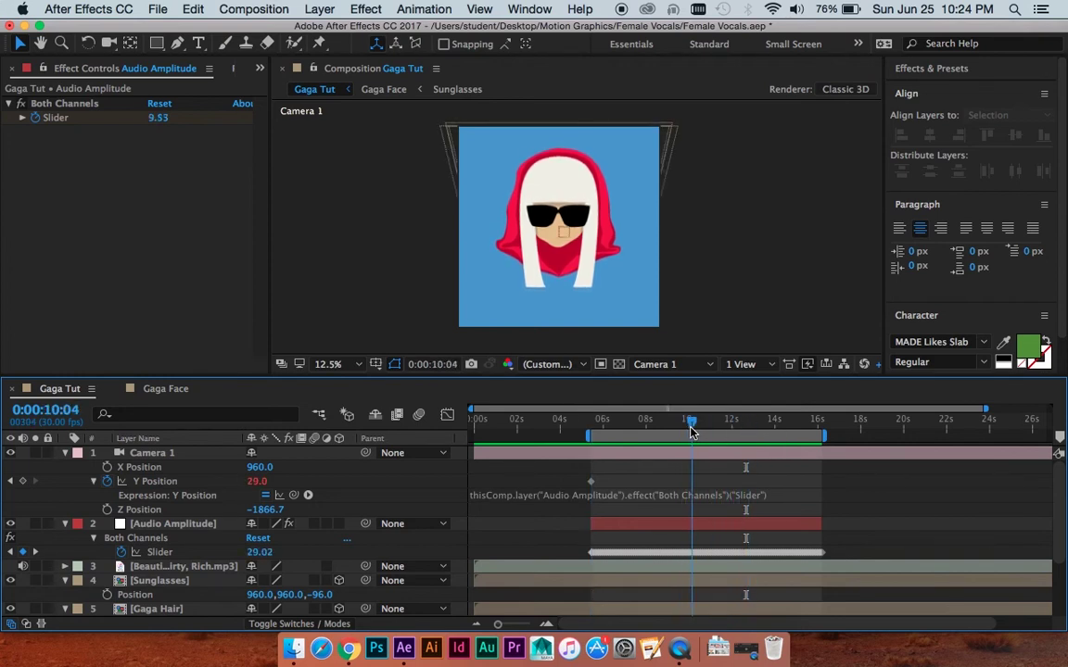
At 7:15, enclose the Y Position slider expression in ( ) and adjust the camera's base Y value
click(635, 423)
click(612, 496)
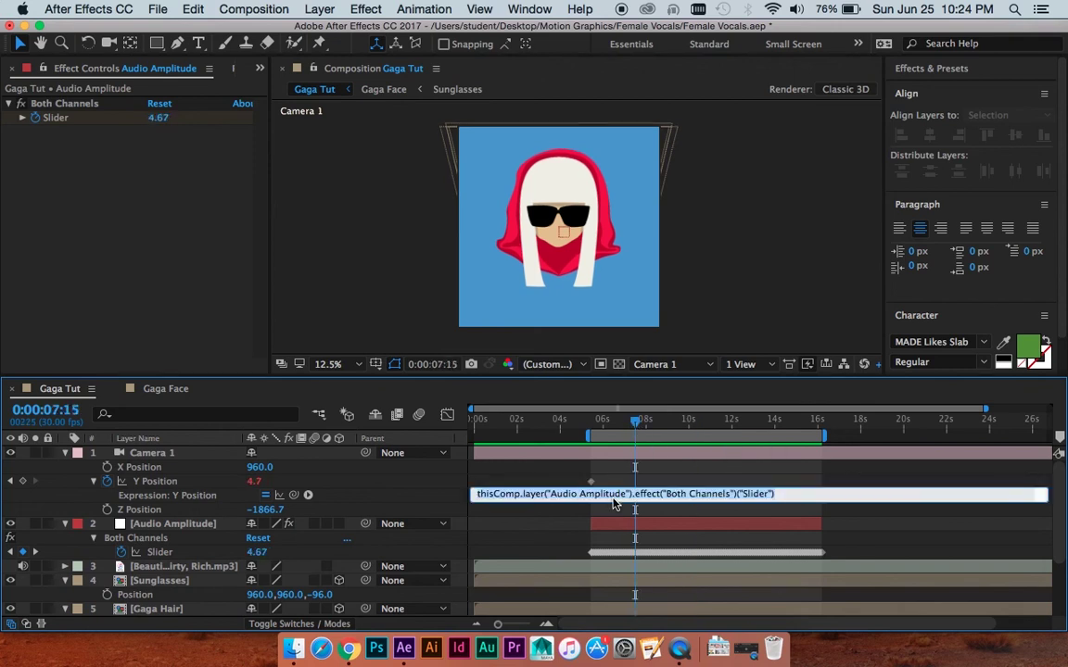
click(794, 495)
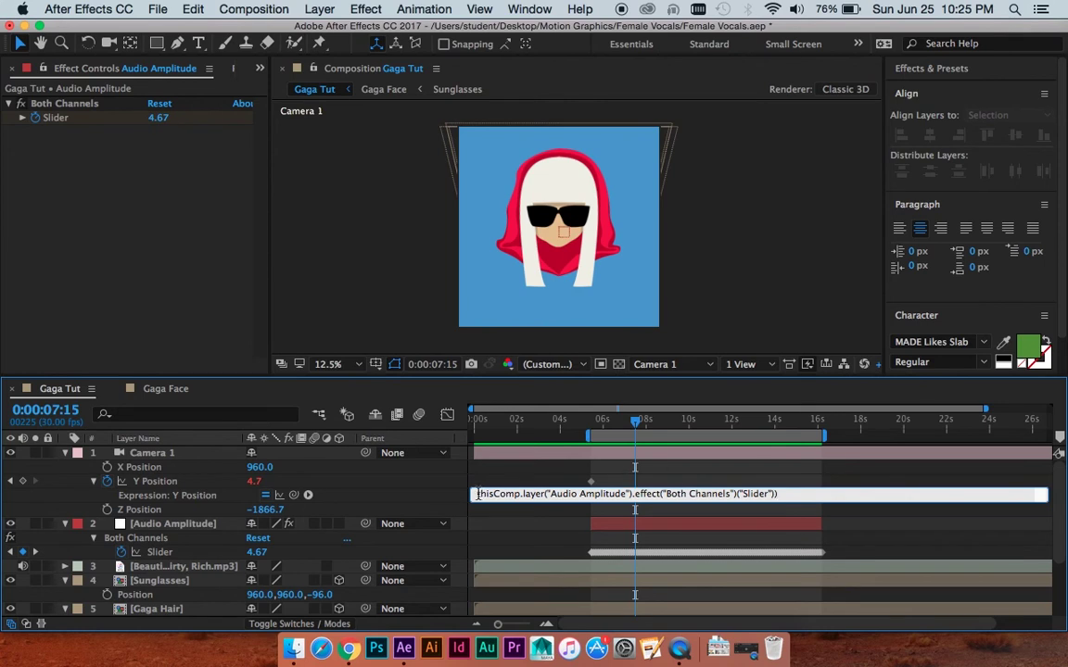
key(super+Left)
text(()
key(super+Right)
text())
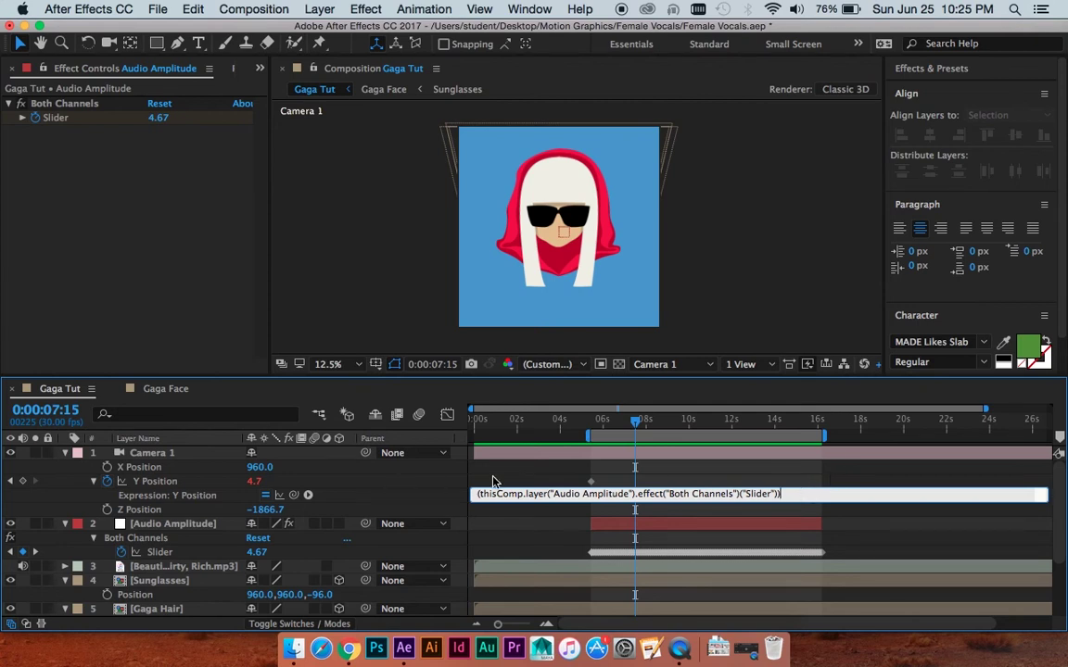
click(172, 422)
drag(254, 486, 457, 482)
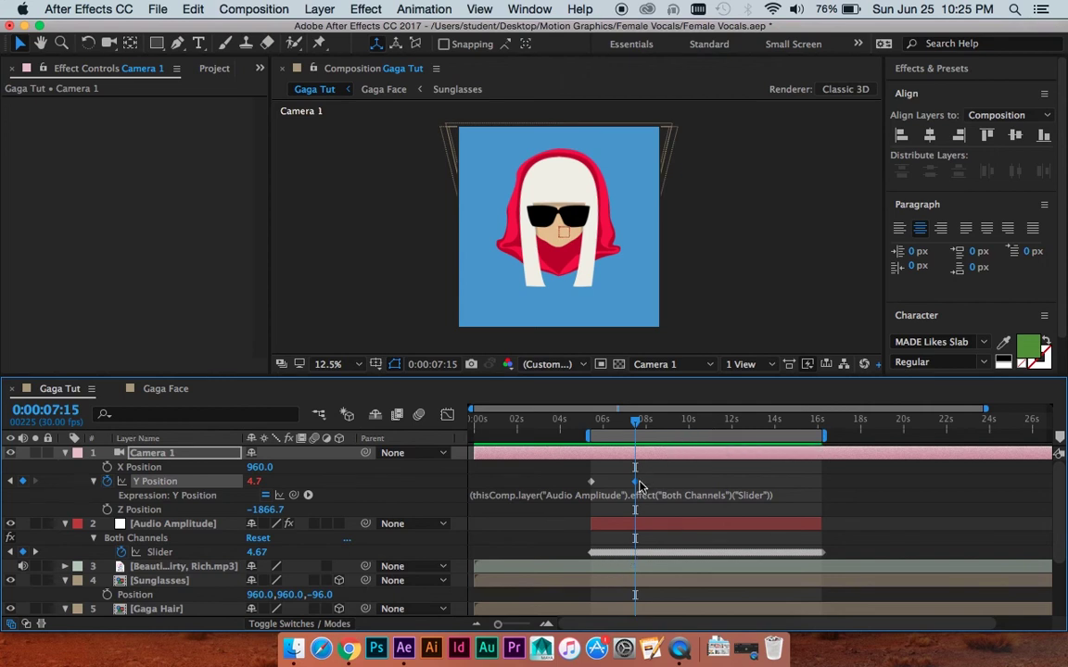
Append +500 after the closing parenthesis of Camera 1's Y Position expression, around 13 seconds
click(679, 455)
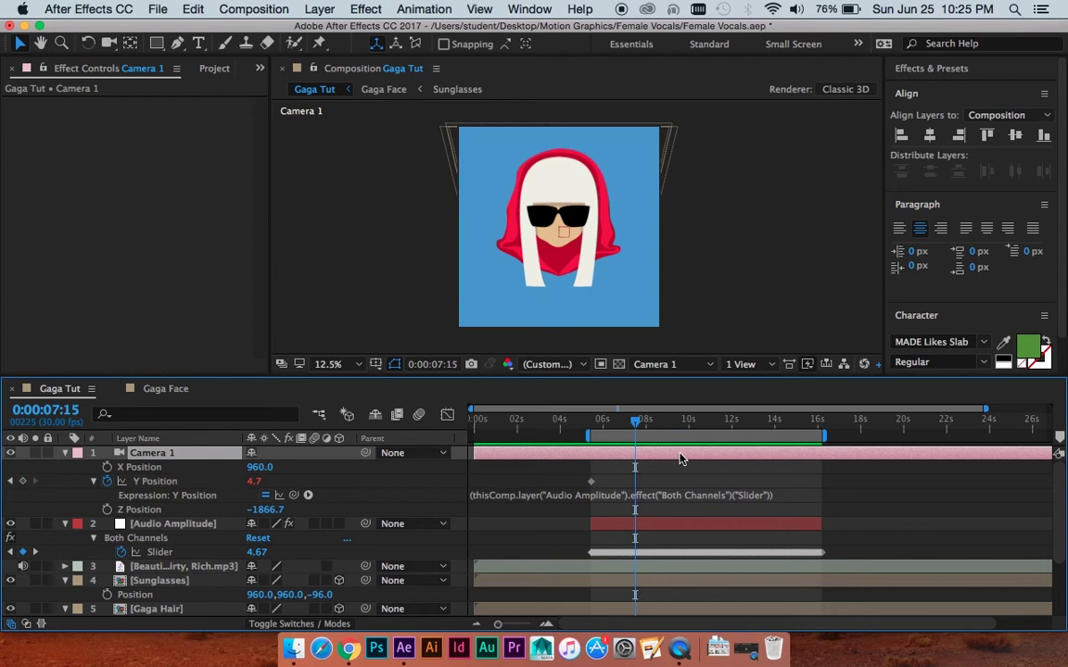
drag(729, 425, 762, 426)
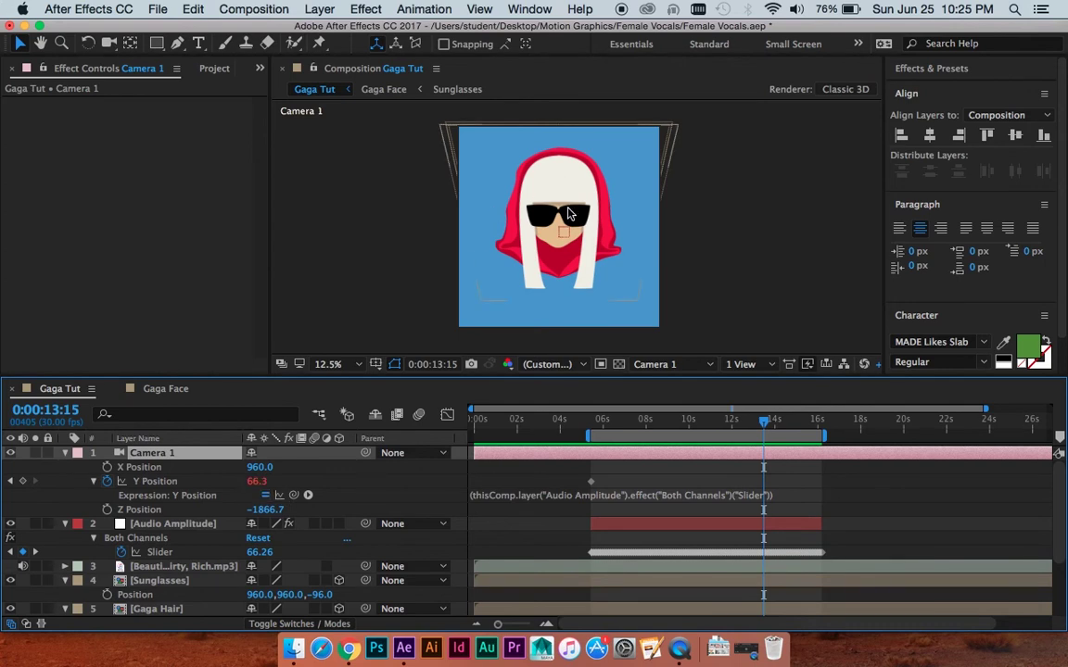
drag(762, 420, 768, 419)
click(780, 495)
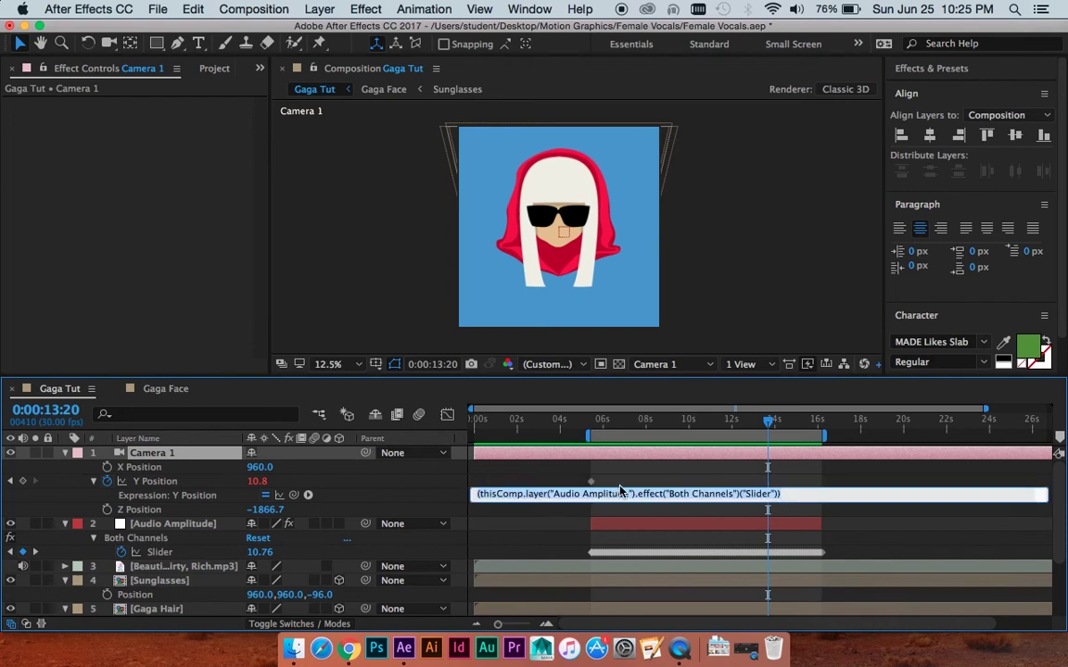
click(809, 495)
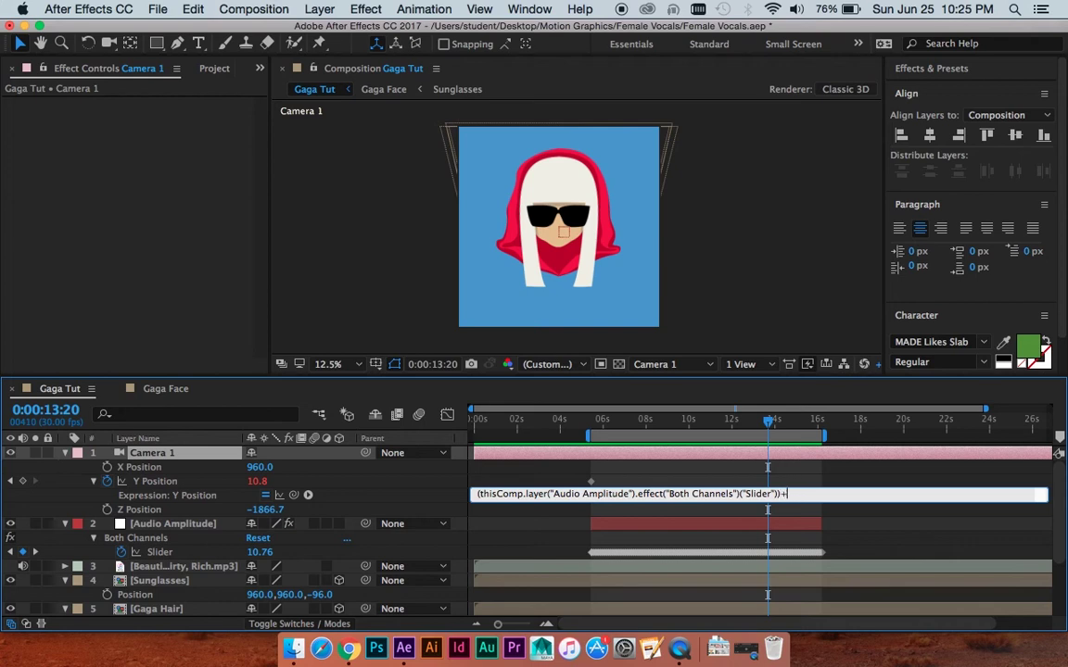
click(722, 445)
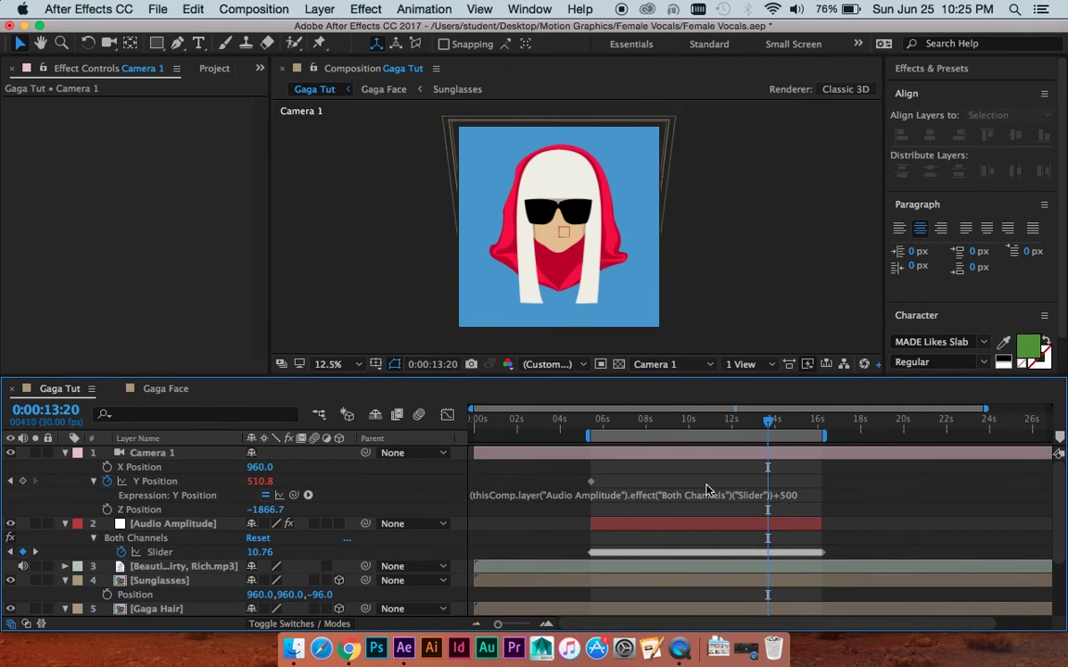
Scrub around 12 seconds to check the offset camera Y values
click(735, 419)
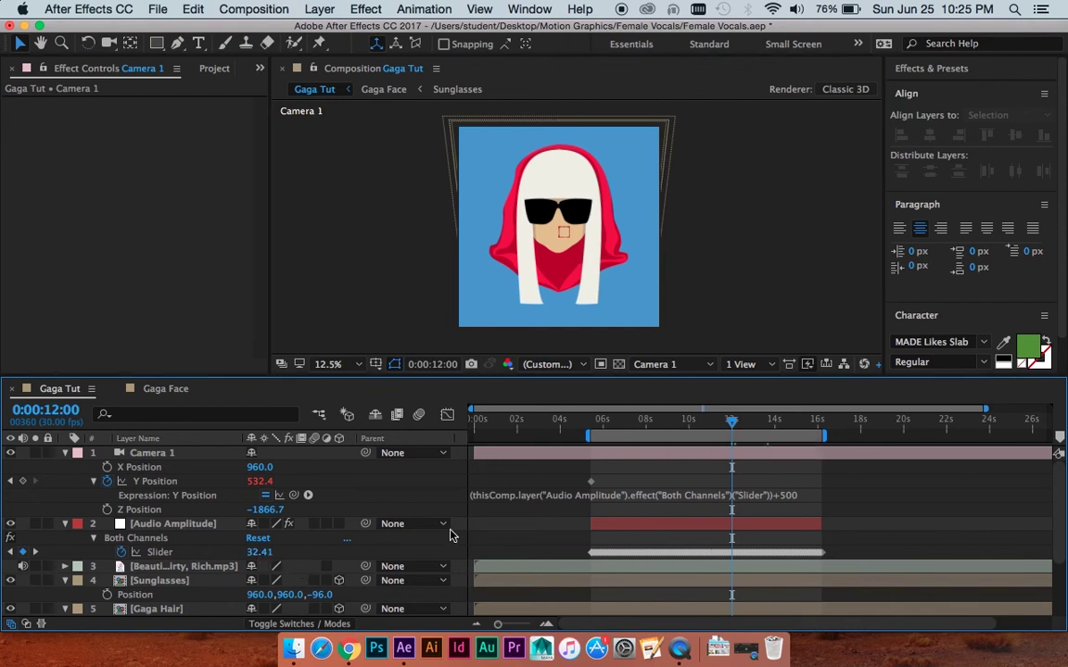
drag(642, 423, 728, 422)
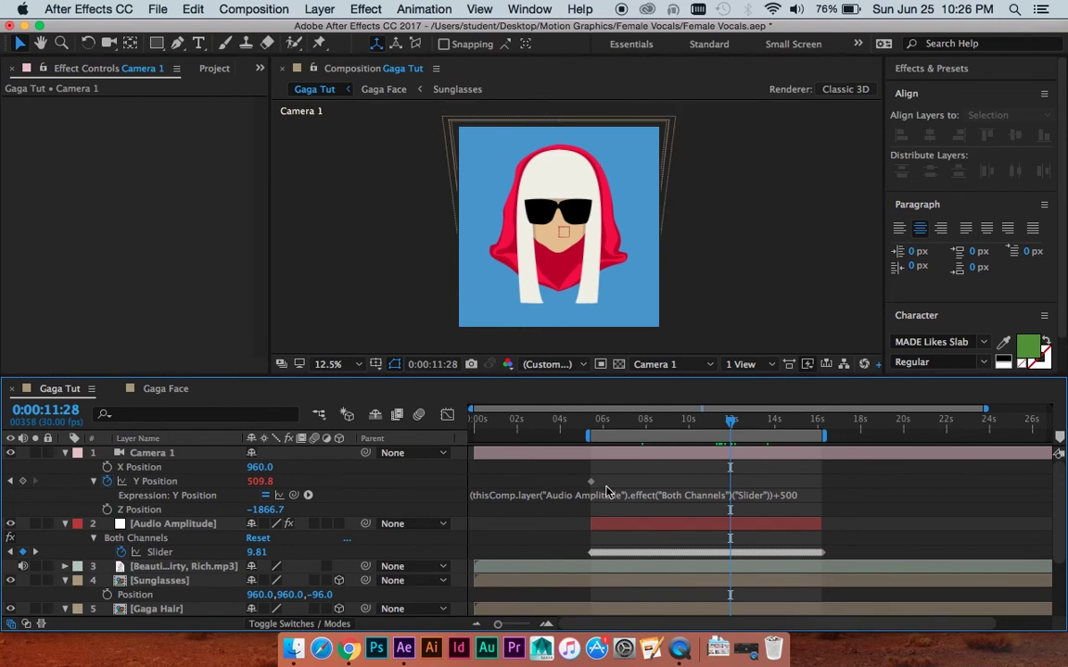
mouse_move(732, 423)
mouse_down()
mouse_move(722, 424)
mouse_move(755, 427)
mouse_move(732, 433)
mouse_up()
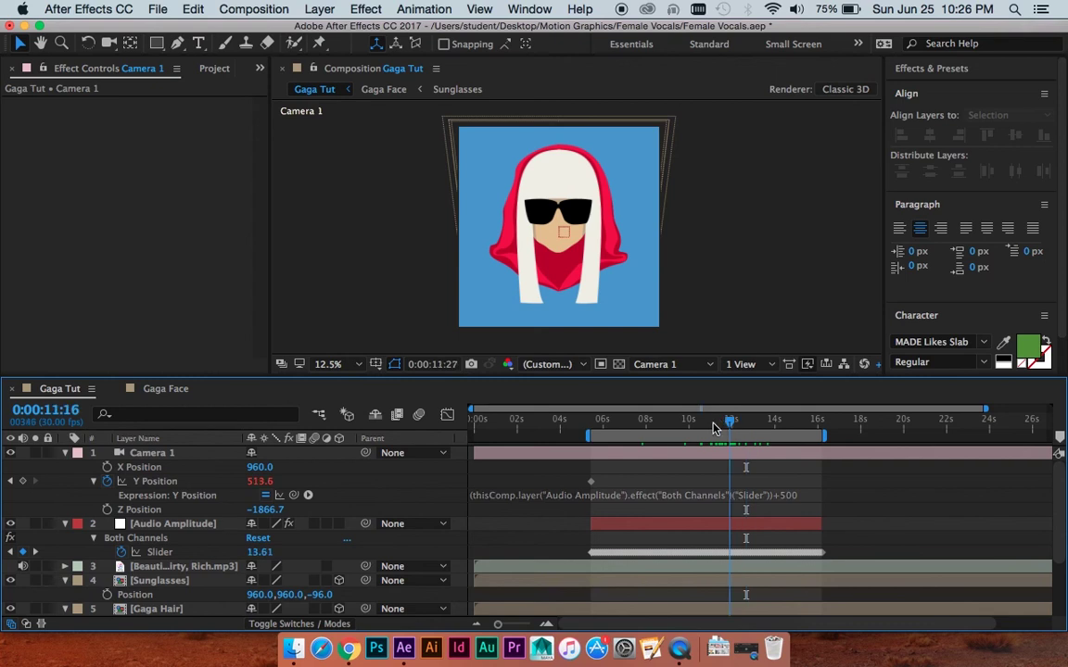
Insert *5 before +500 in Camera 1's Y Position expression at 13:23
key(space)
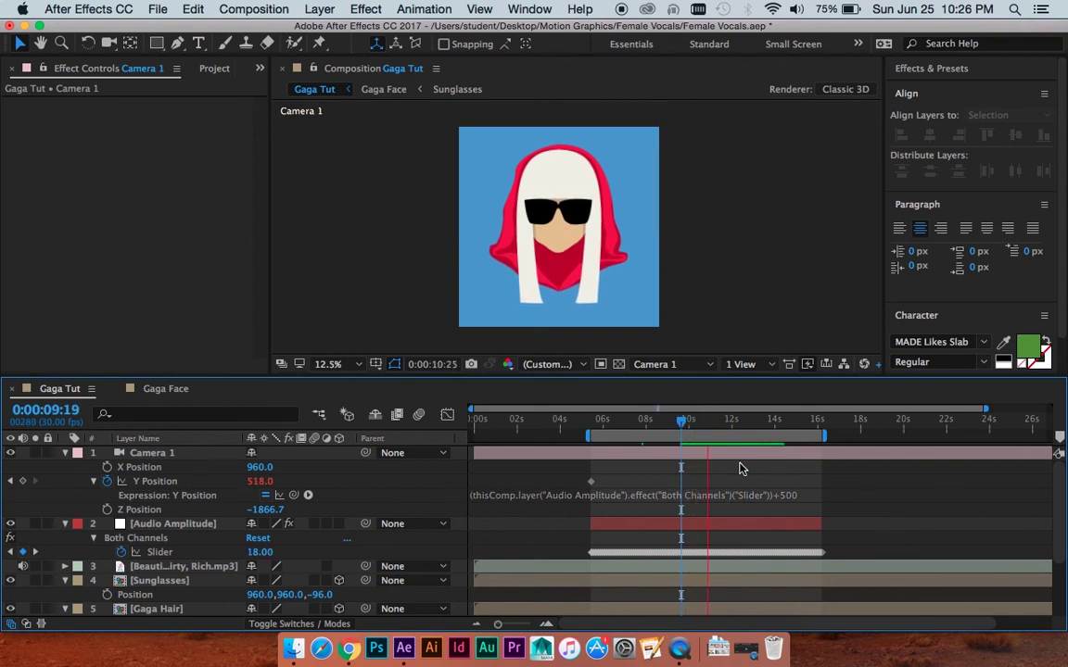
key(space)
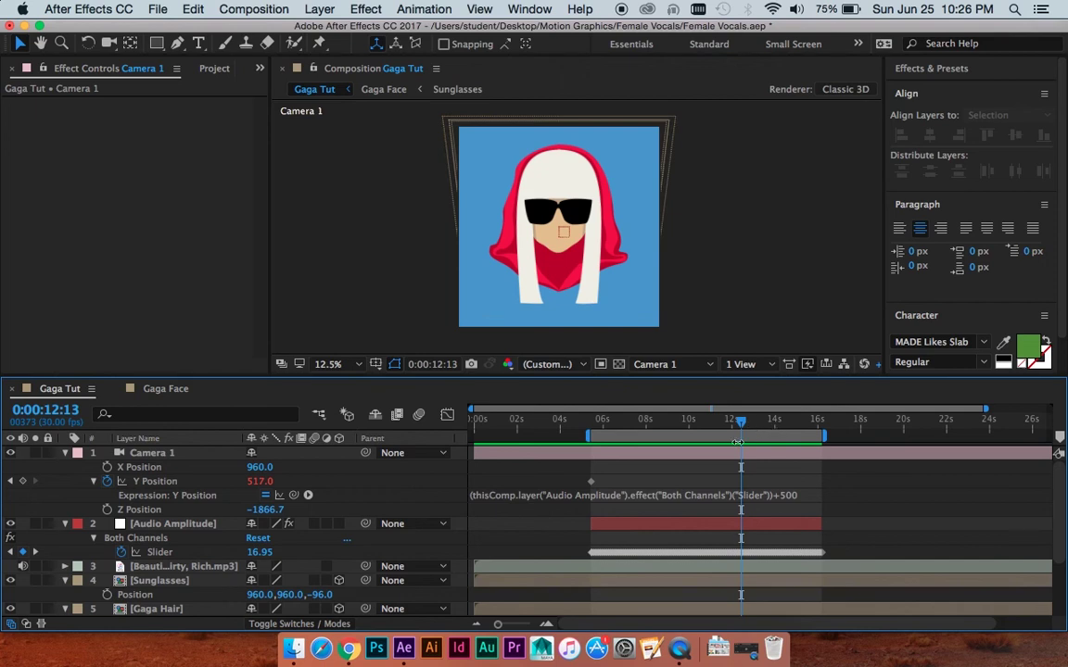
drag(749, 424, 770, 424)
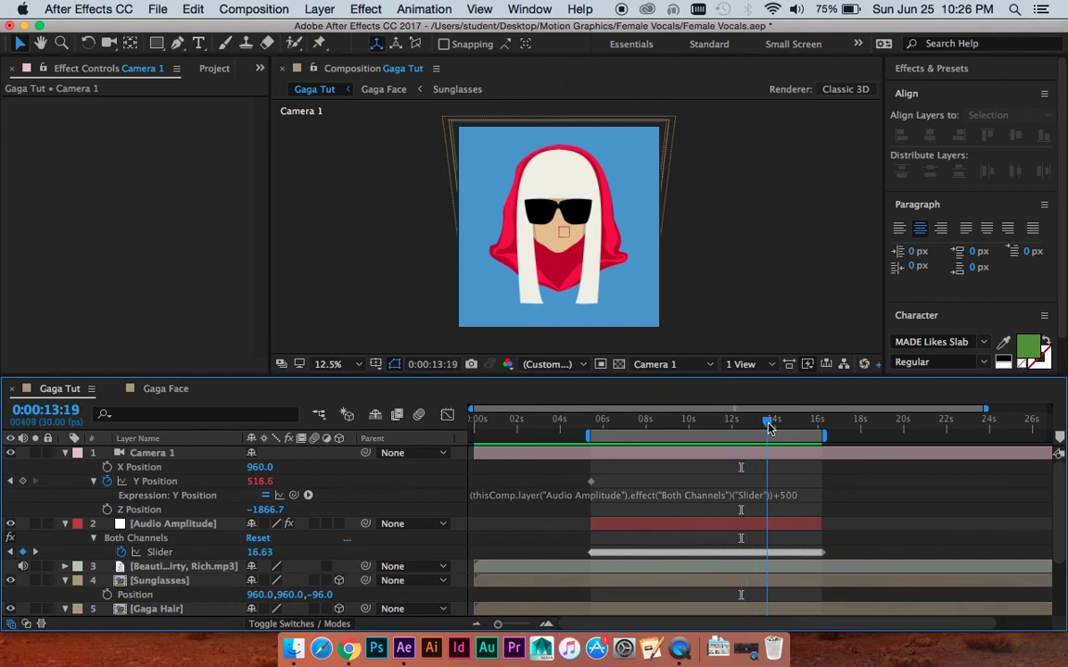
click(776, 499)
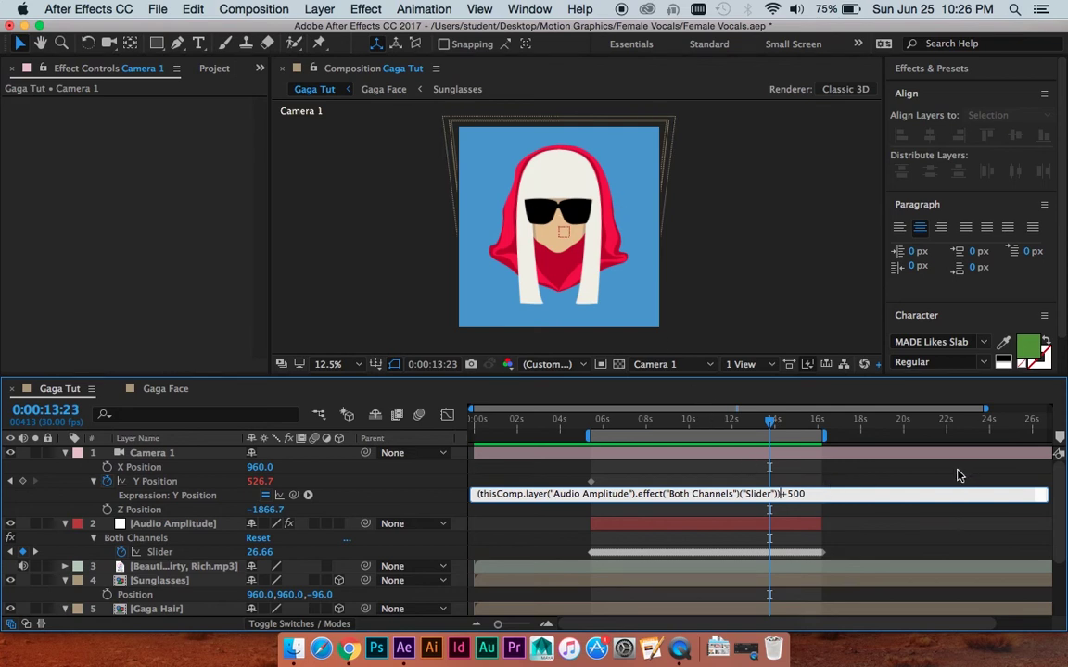
text(*)
click(783, 431)
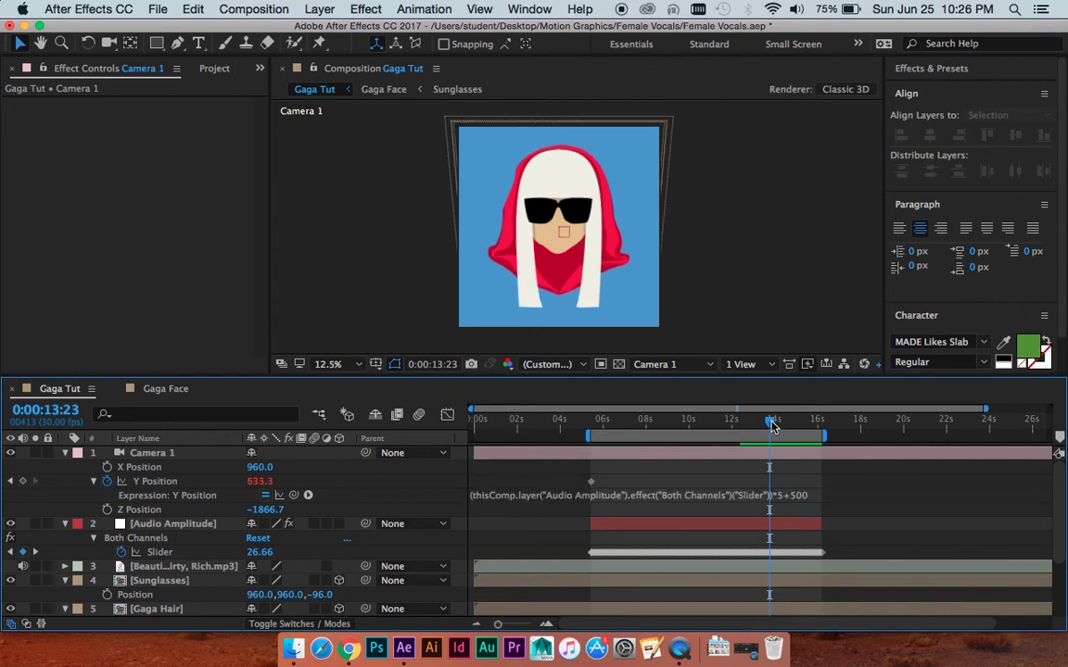
Preview the stronger audio-driven camera motion from about 7 seconds, then rewind to 6 seconds
drag(769, 420, 617, 423)
key(space)
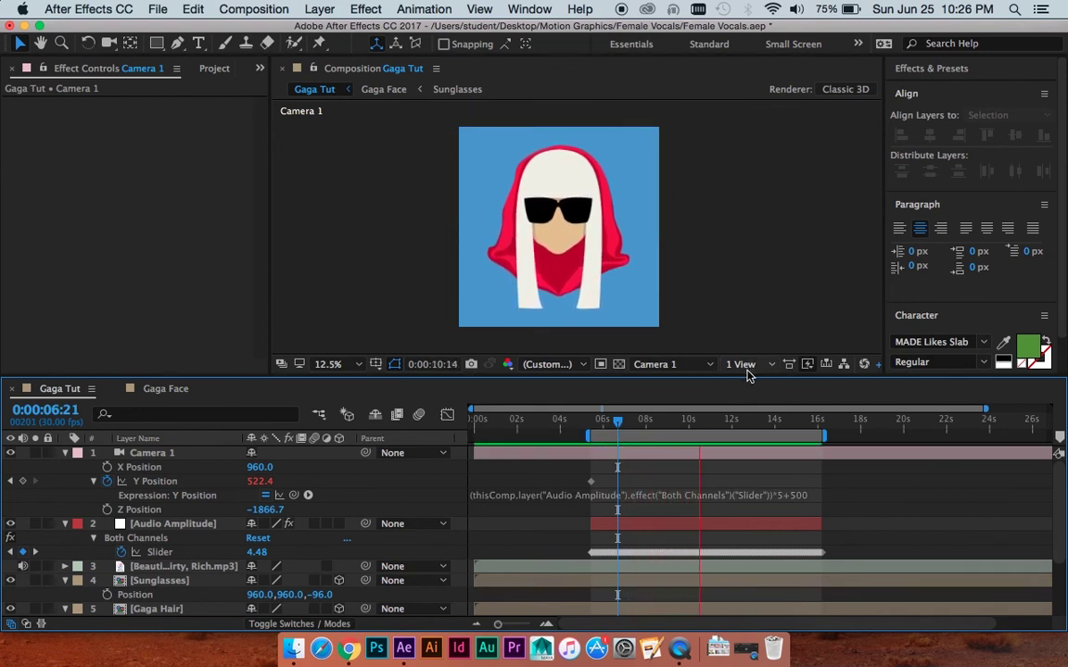
key(space)
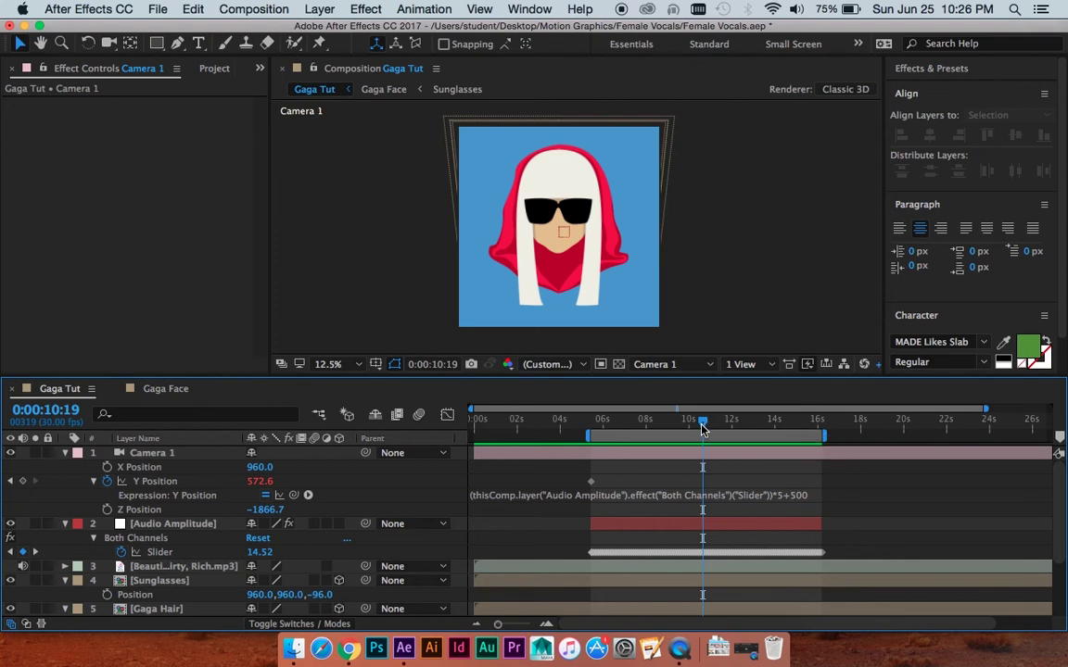
key(space)
drag(675, 425, 603, 424)
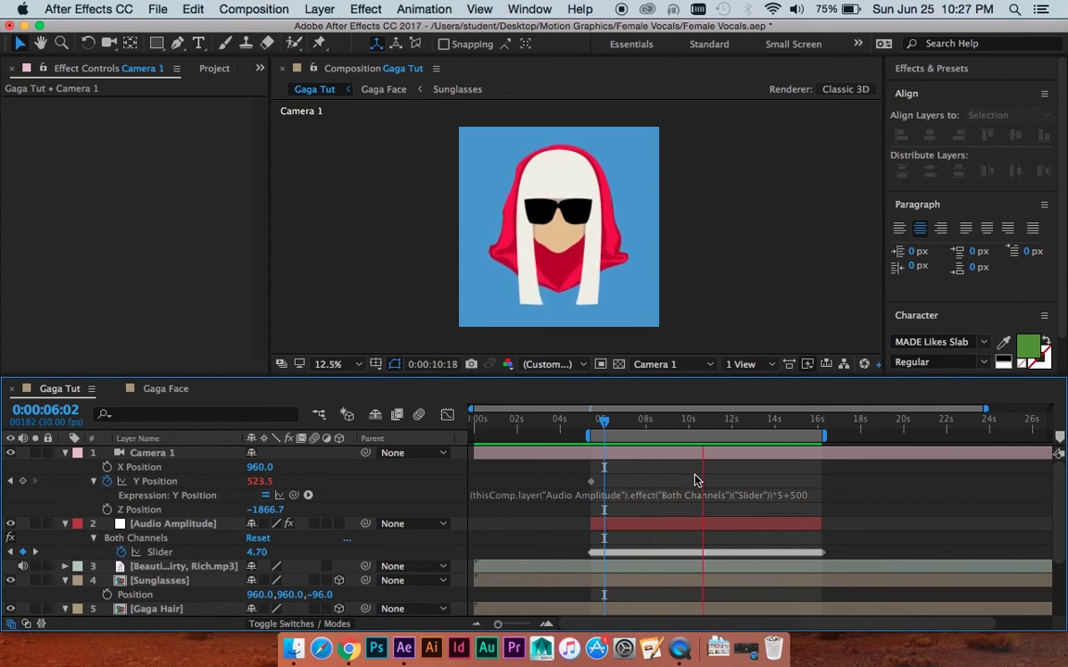
Select Sunglasses, Gaga Hair, Gaga Face and Gaga Hood and scrub their Y position upward
scroll(692, 519, down, 3)
click(686, 509)
scroll(673, 537, down, 1)
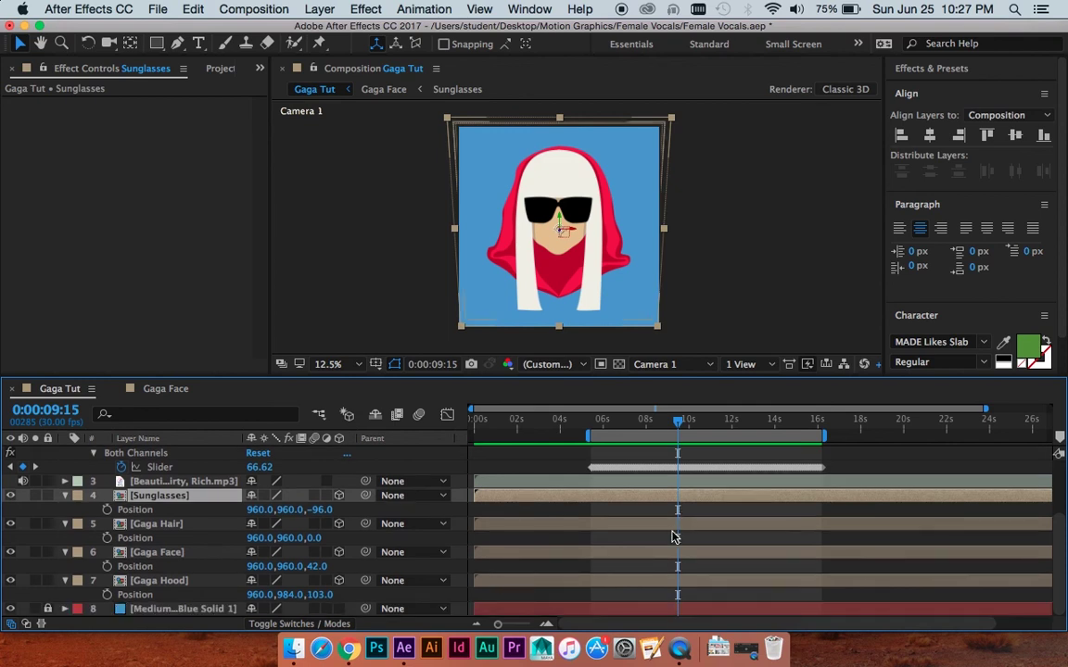
shift+click(599, 581)
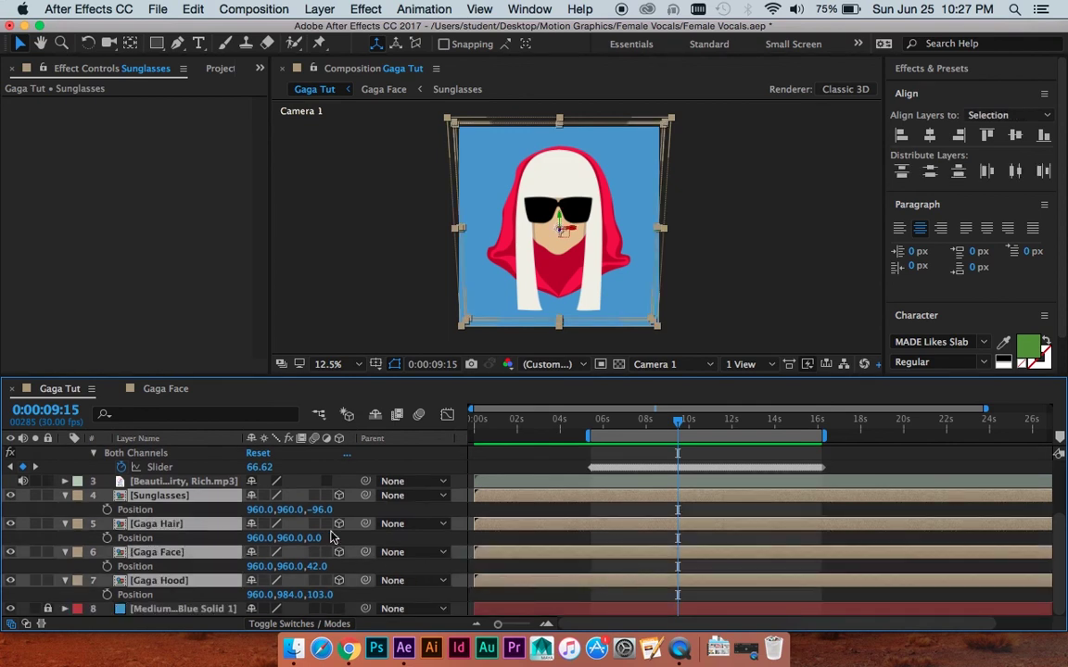
drag(290, 510, 525, 478)
key(space)
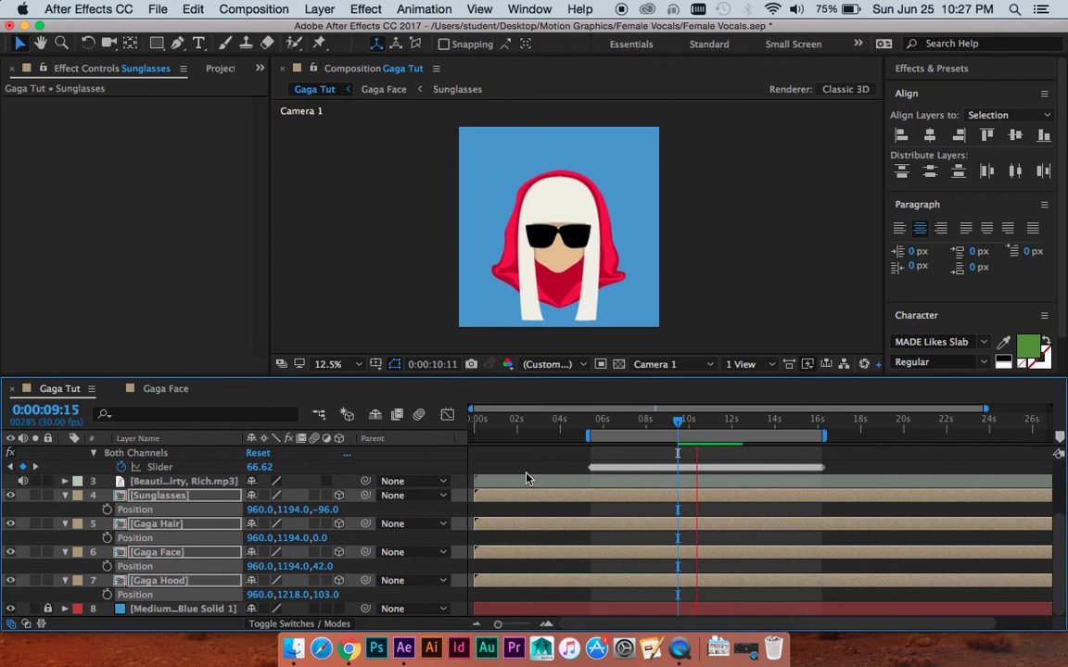
key(space)
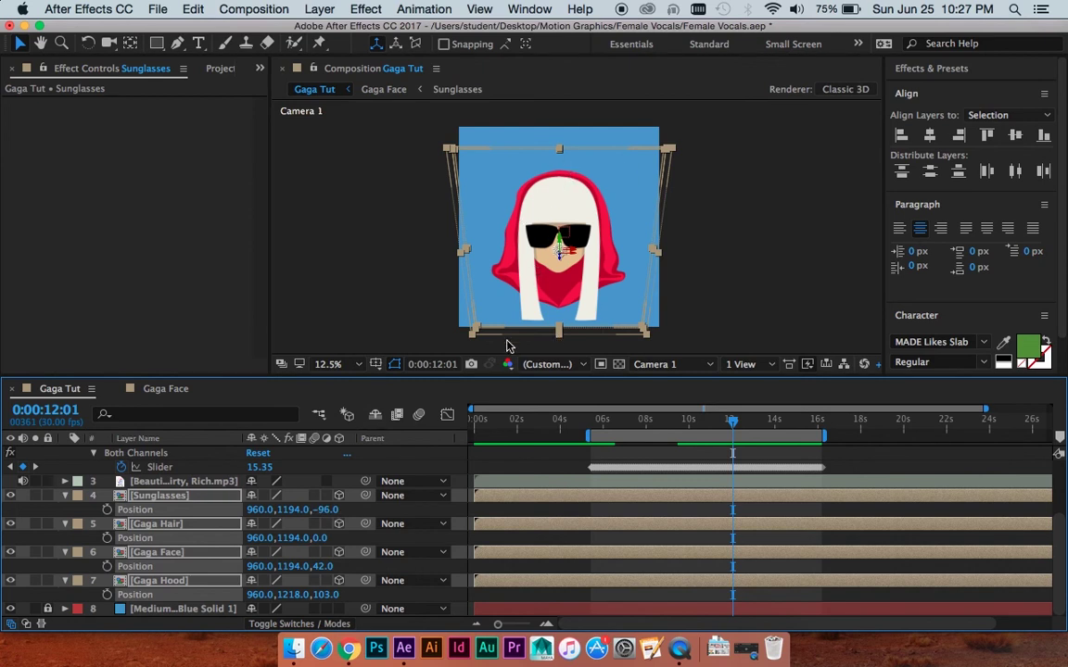
Raise the four head layers further to Y 718 (Gaga Hood 742), then move to 8:23
drag(278, 510, 18, 538)
click(278, 508)
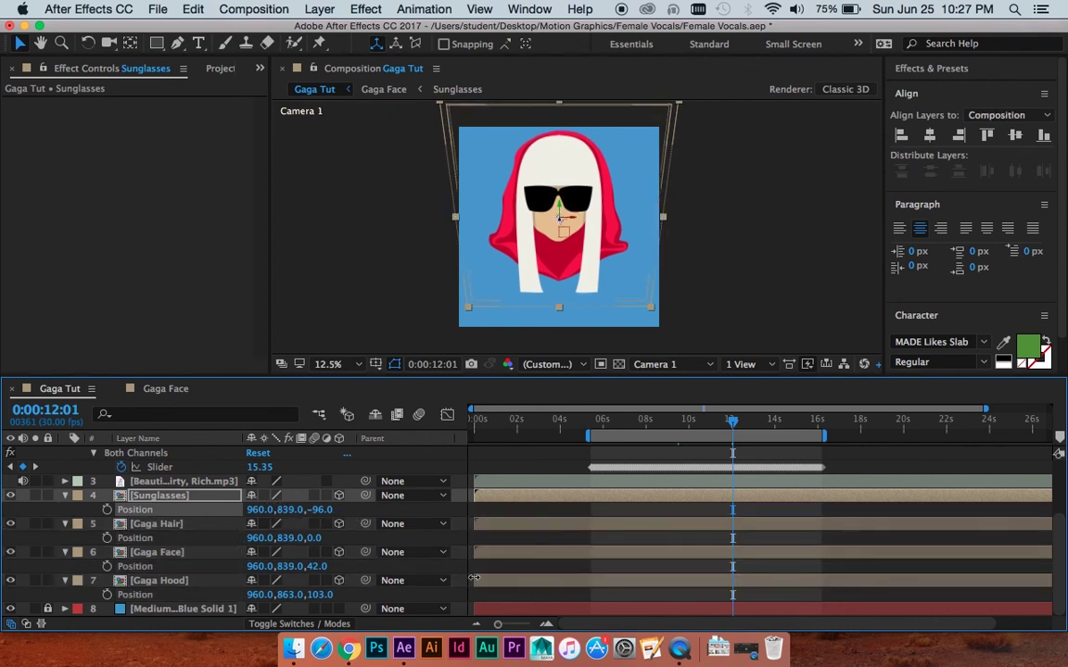
shift+click(419, 515)
drag(286, 509, 203, 508)
click(542, 582)
shift+click(185, 495)
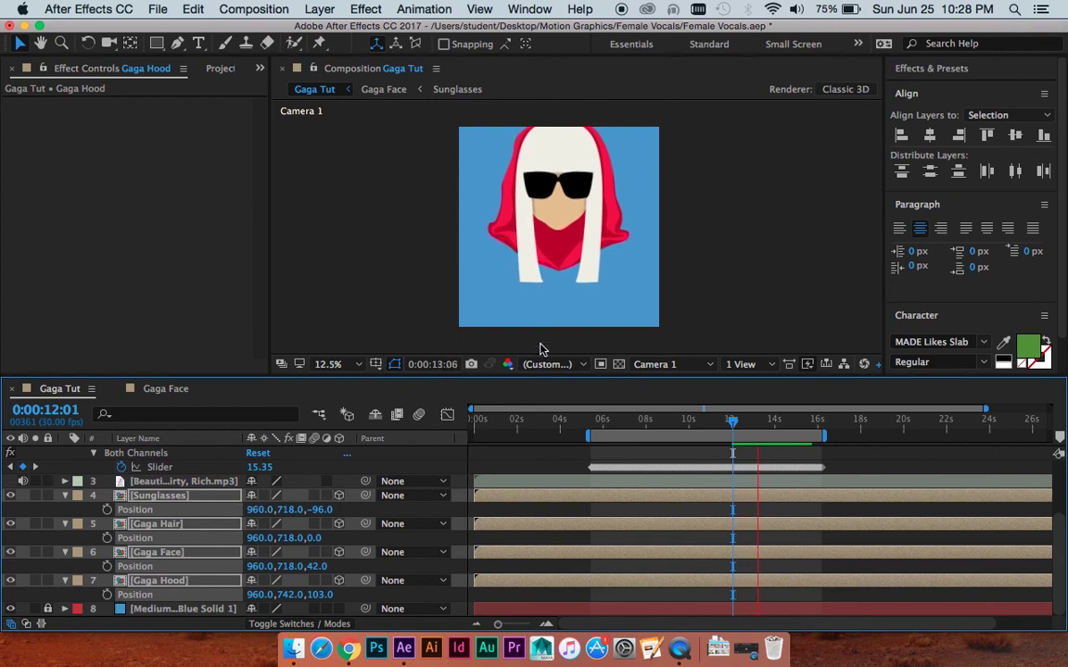
key(space)
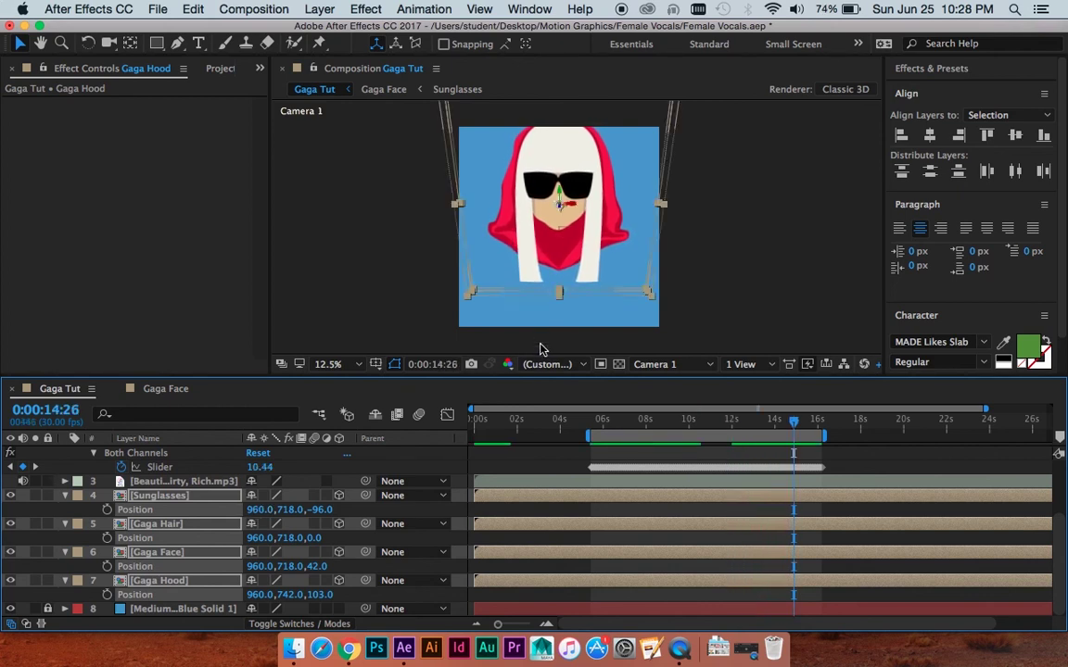
drag(804, 424, 615, 423)
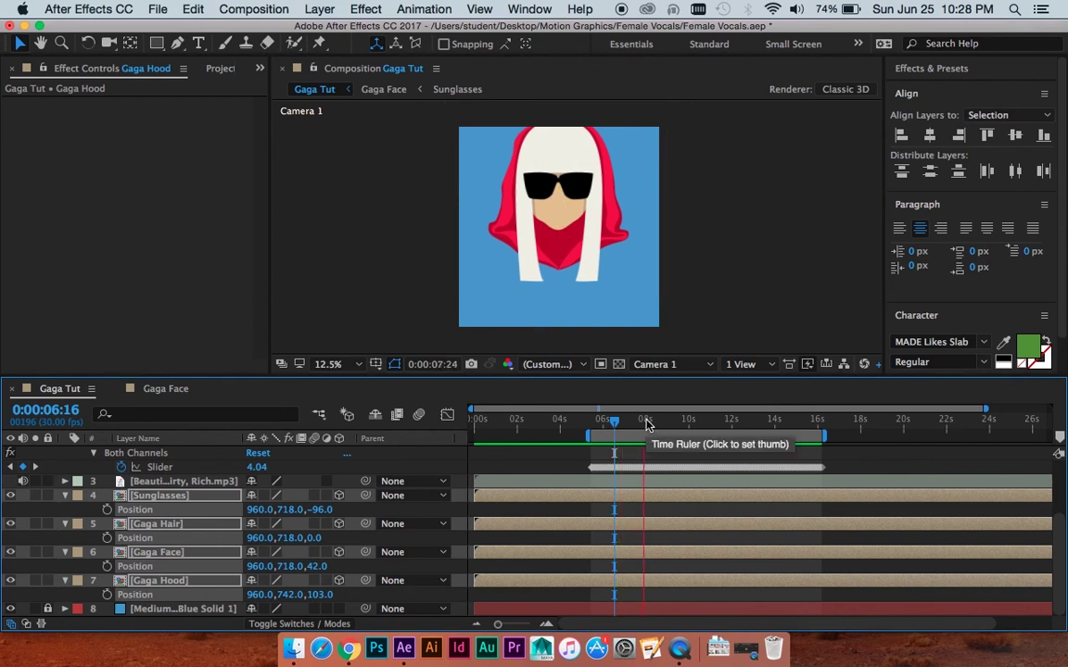
click(663, 423)
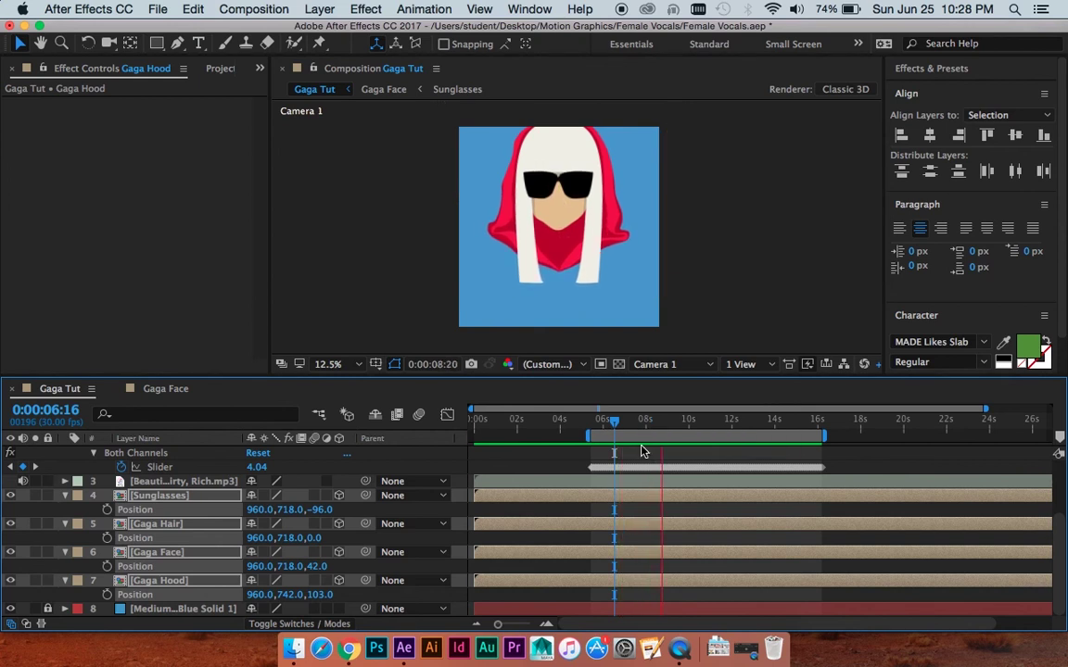
Try Y 540 then 960 on the Sunglasses layer alone, undoing the single-layer change
click(290, 510)
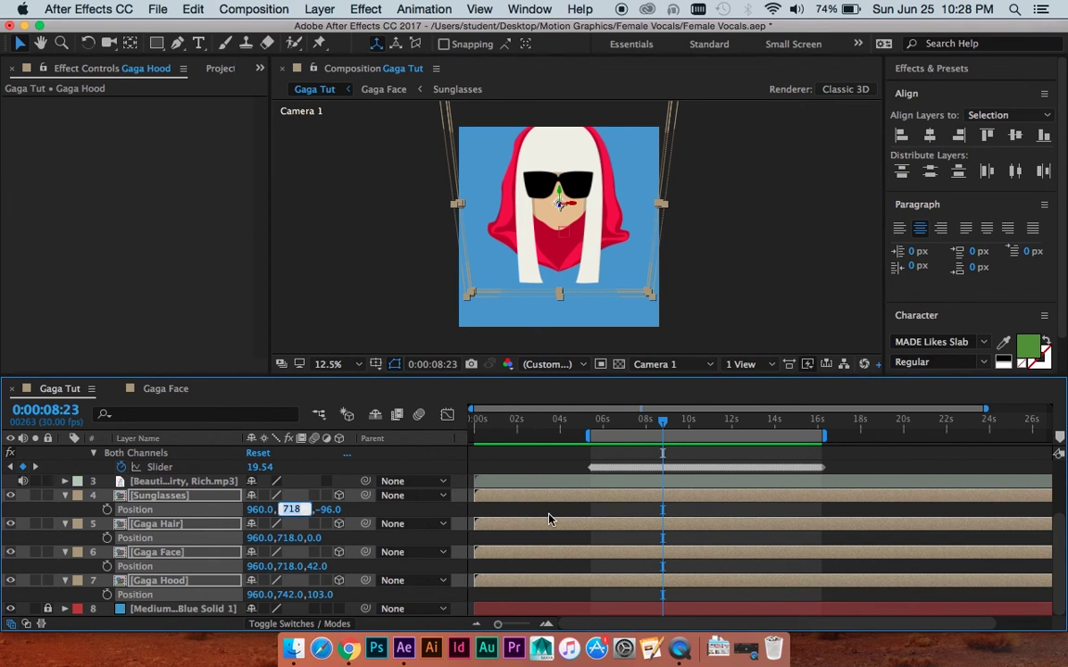
text(540)
key(Return)
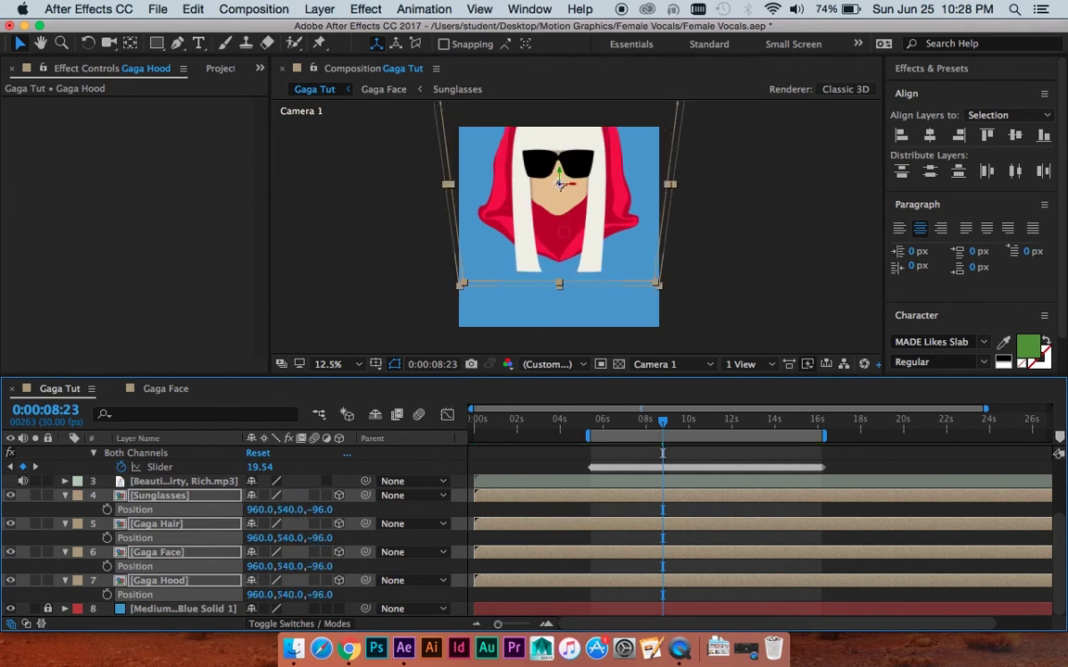
click(315, 510)
click(293, 512)
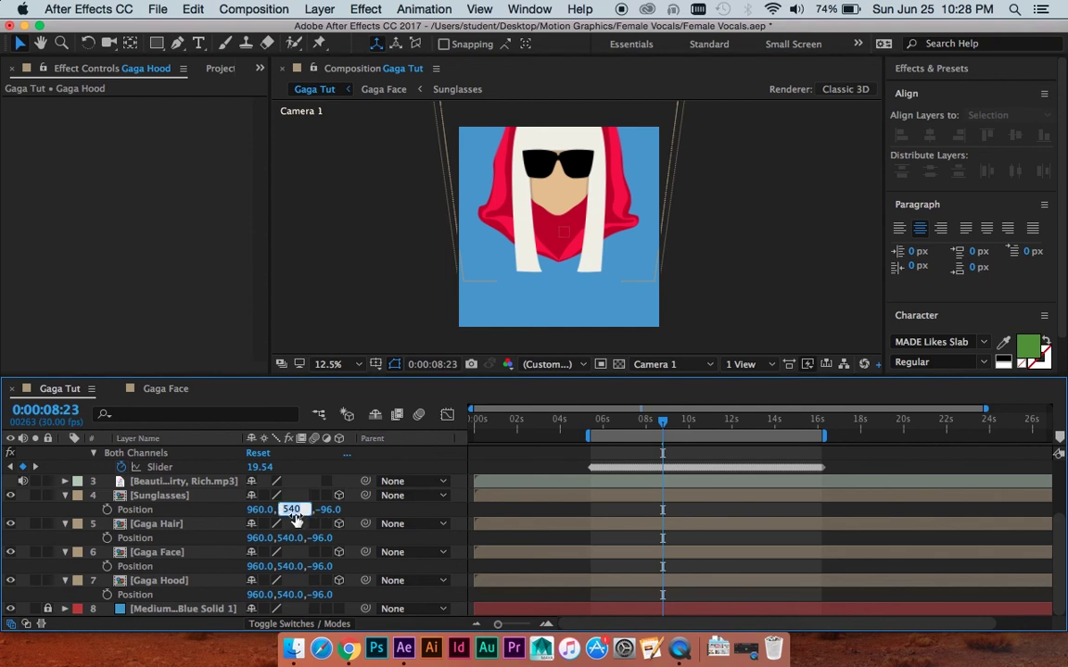
key(Return)
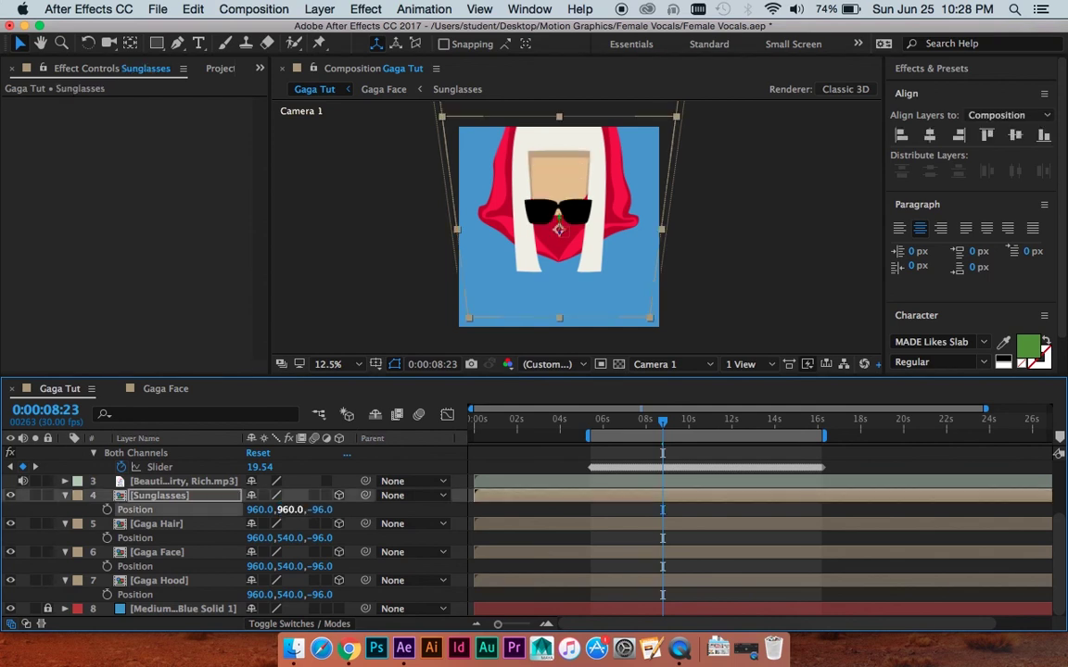
key(super+z)
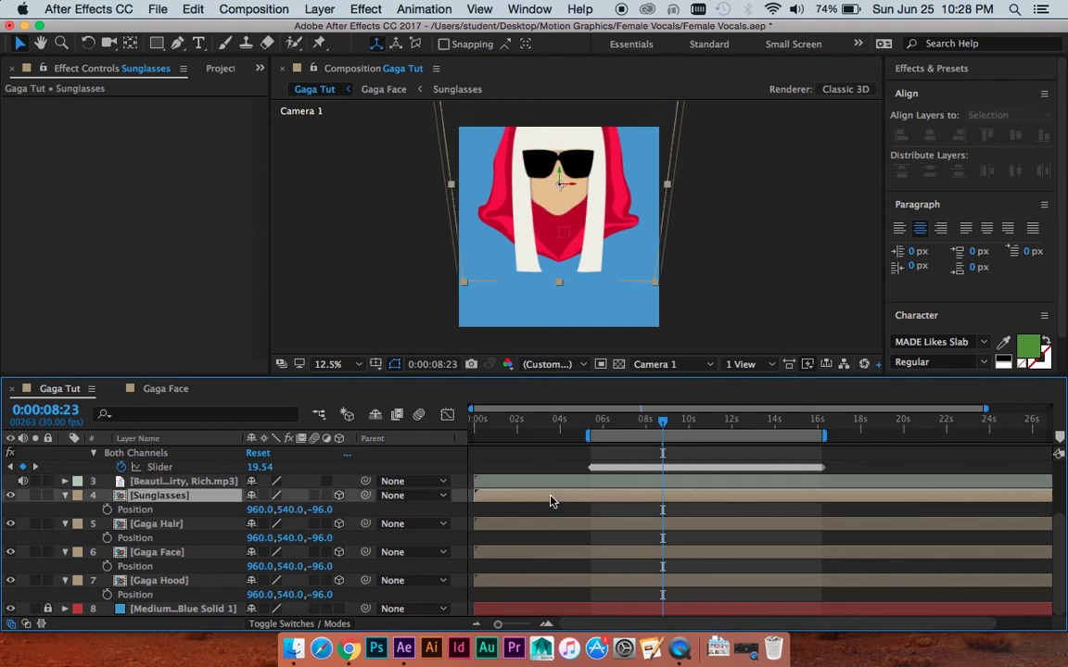
key(super+z)
Apply Y position 960 to all four selected head layers and preview from 10:24
click(299, 510)
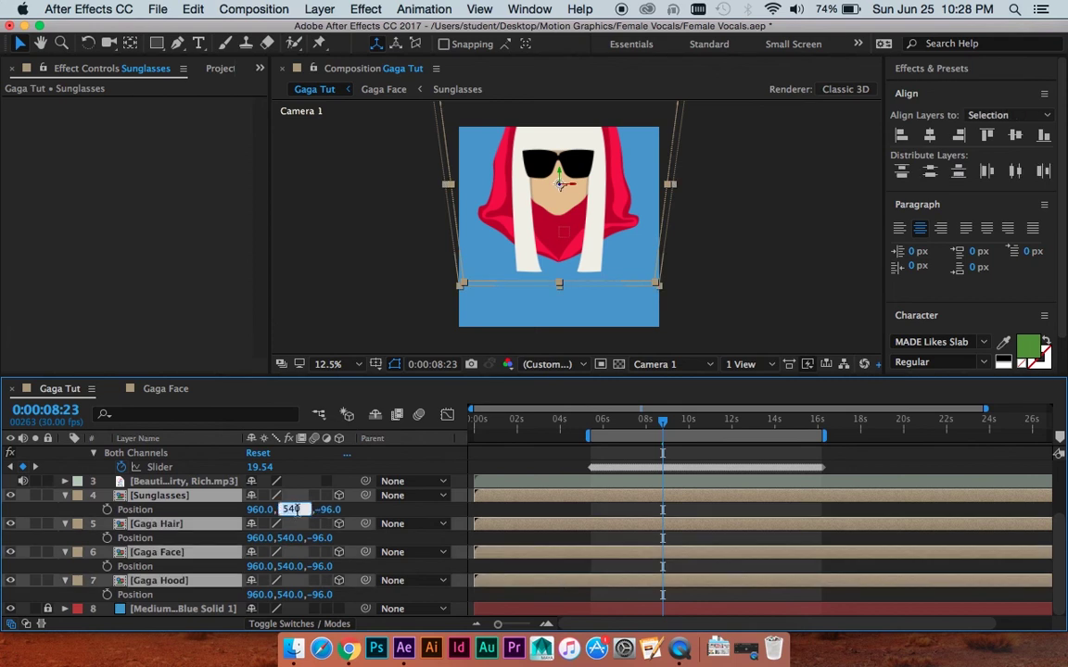
key(Return)
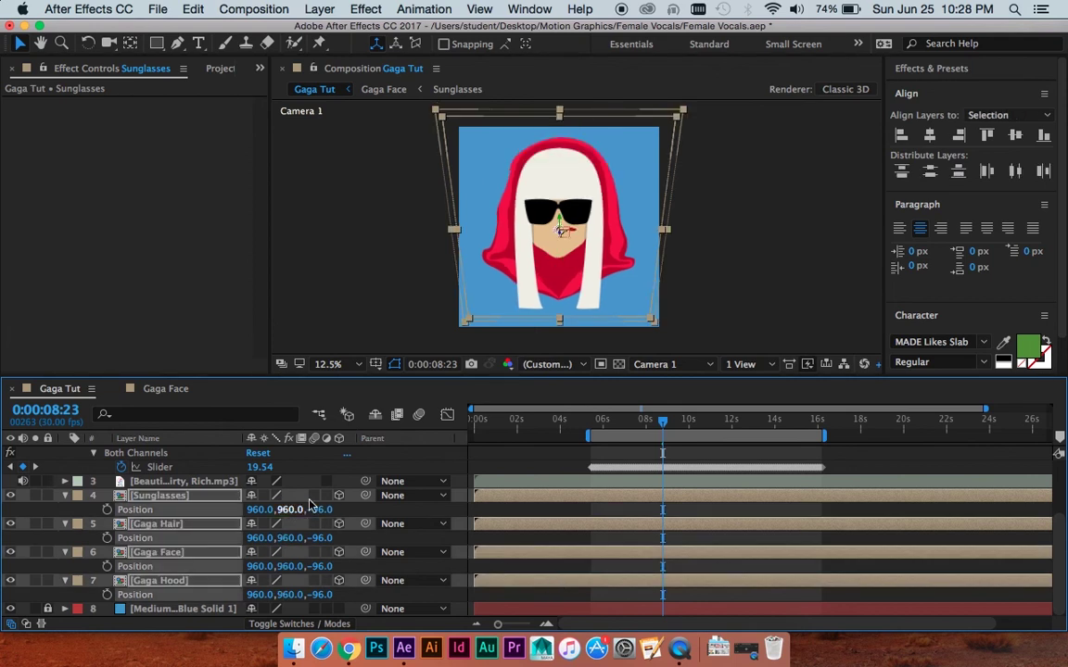
click(696, 515)
click(706, 419)
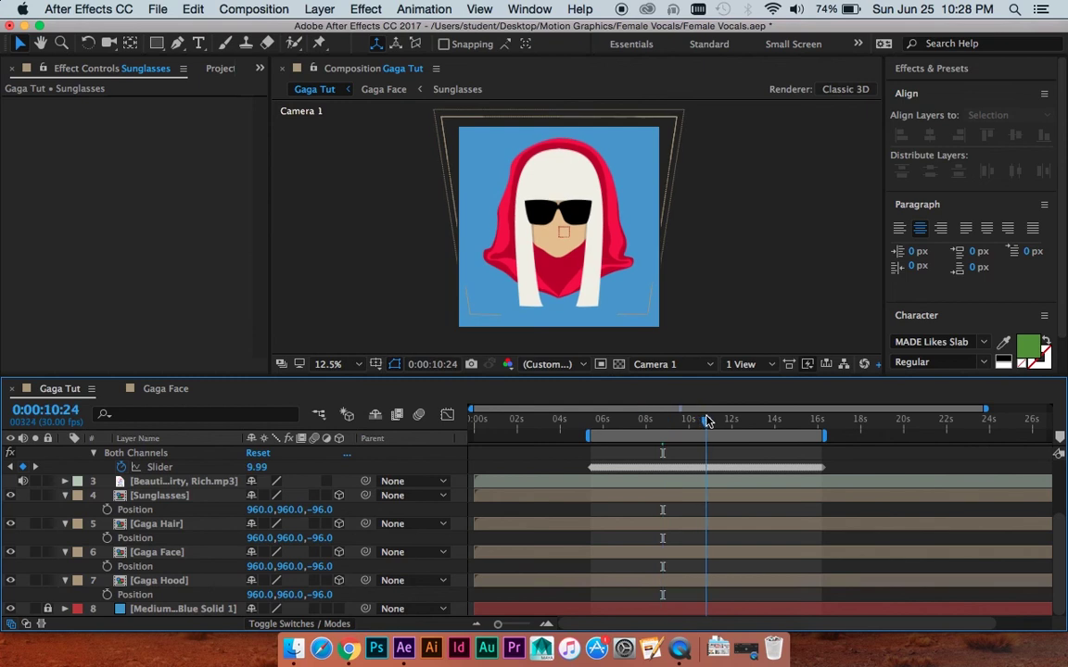
key(space)
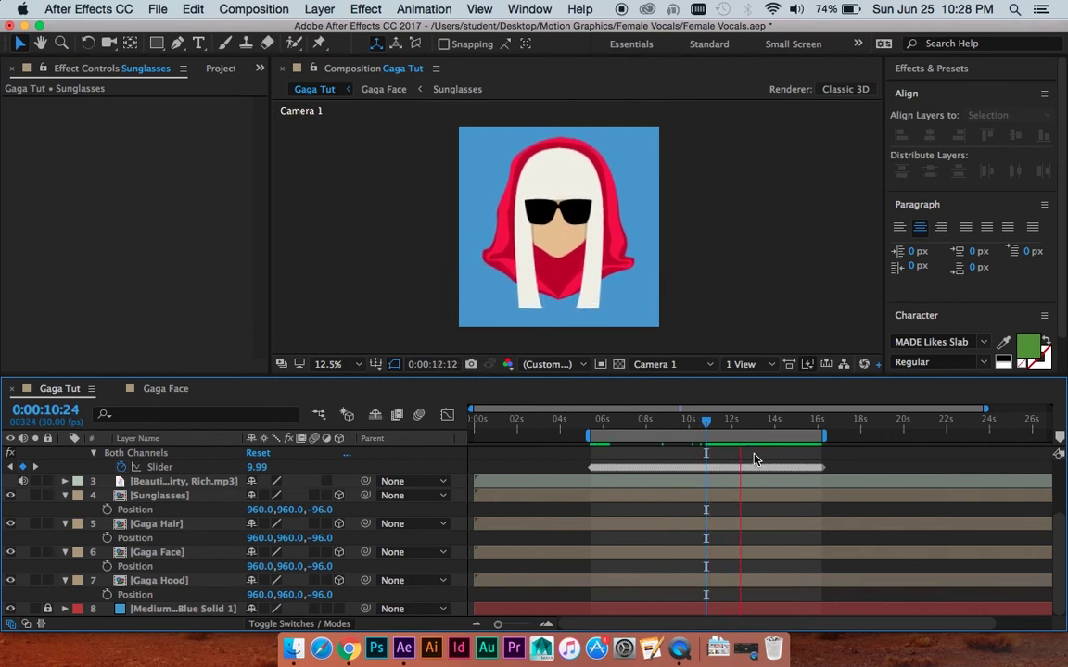
key(space)
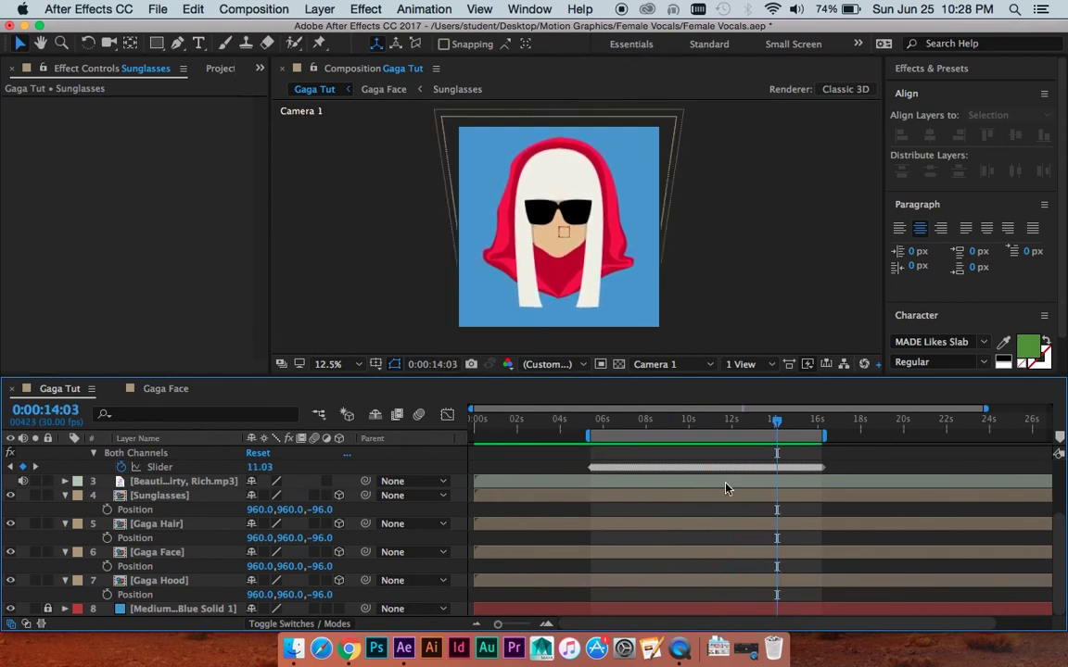
Push the Gaga Hair, Gaga Face and Gaga Hood layers back in Z depth
click(516, 499)
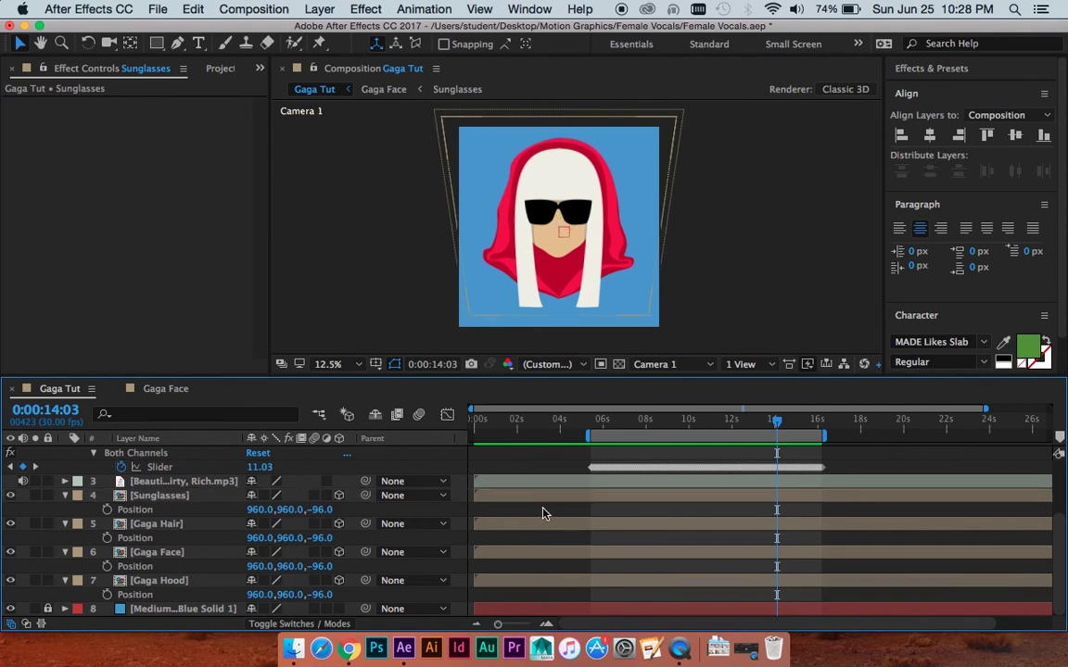
drag(318, 538, 387, 523)
drag(320, 566, 473, 545)
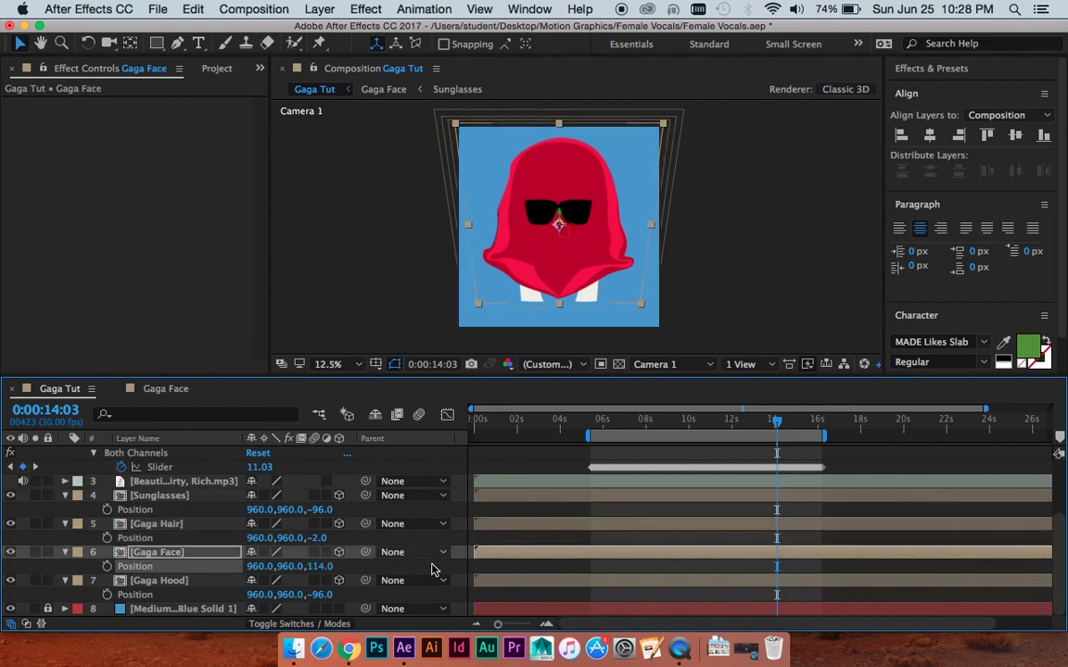
drag(324, 598, 488, 550)
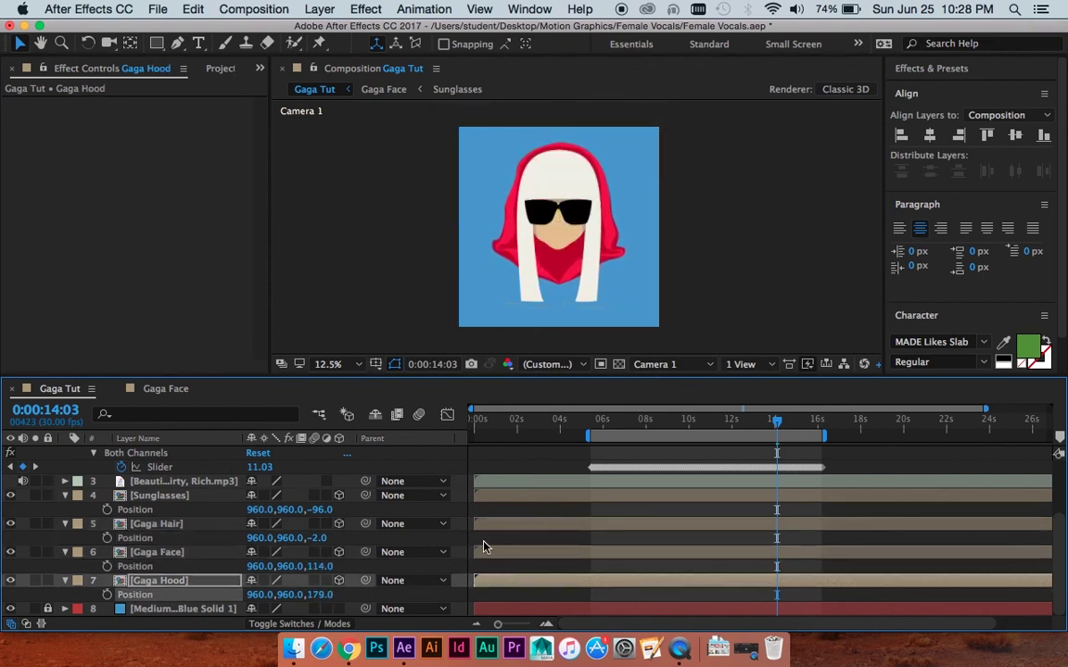
key(space)
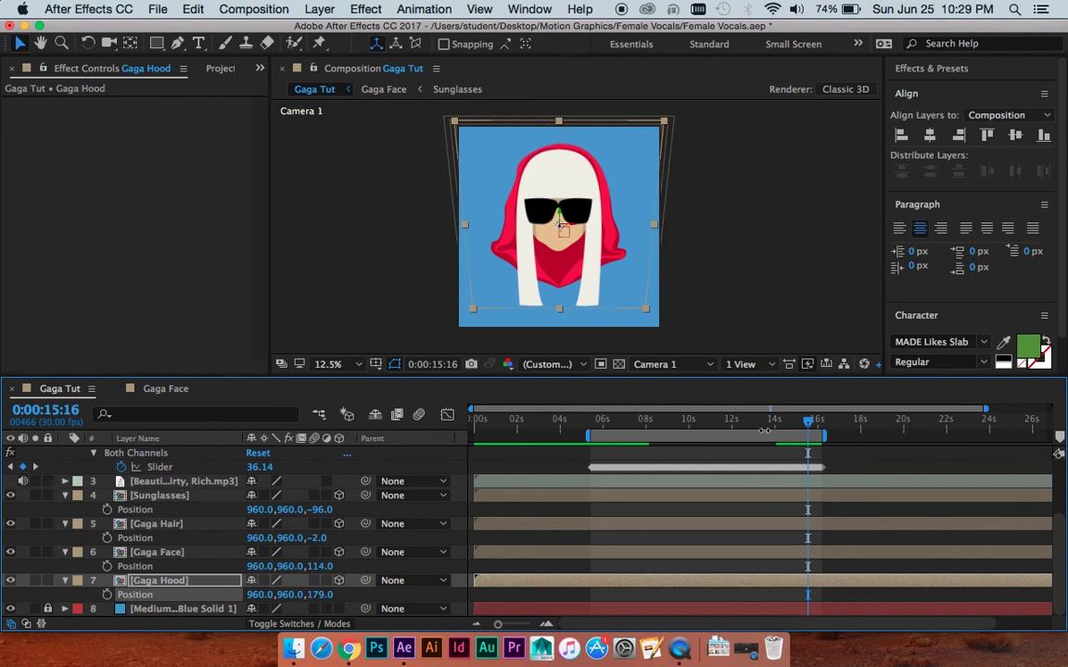
Refine depths: Sunglasses forward to Z -306, Gaga Face to 231, Gaga Hood to 418
drag(764, 428, 674, 422)
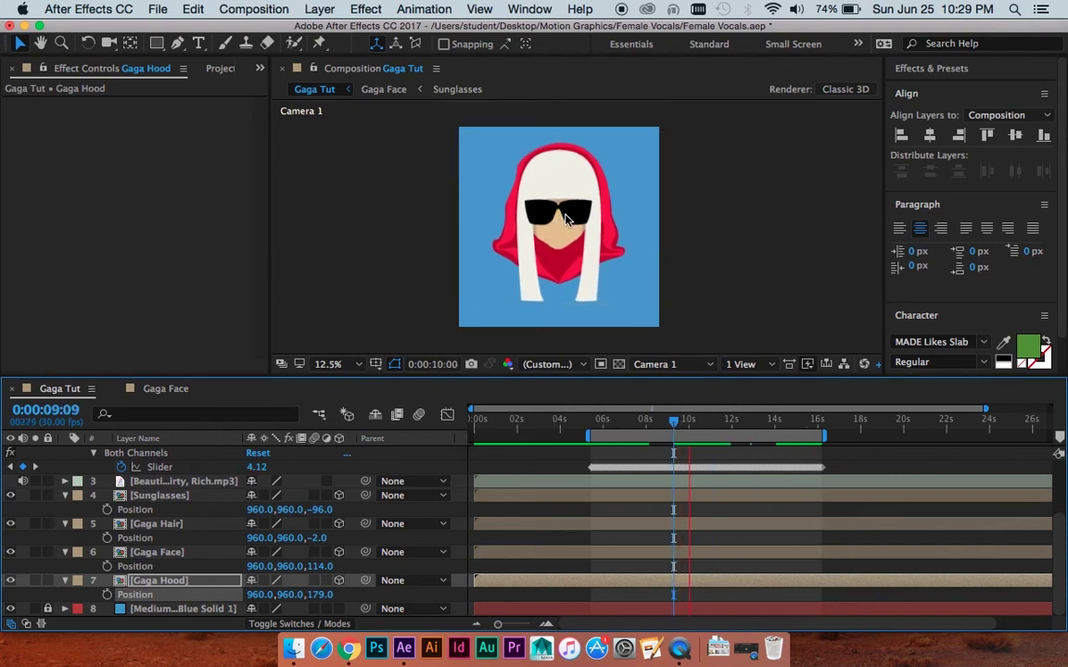
key(space)
drag(319, 510, 287, 463)
drag(317, 566, 410, 563)
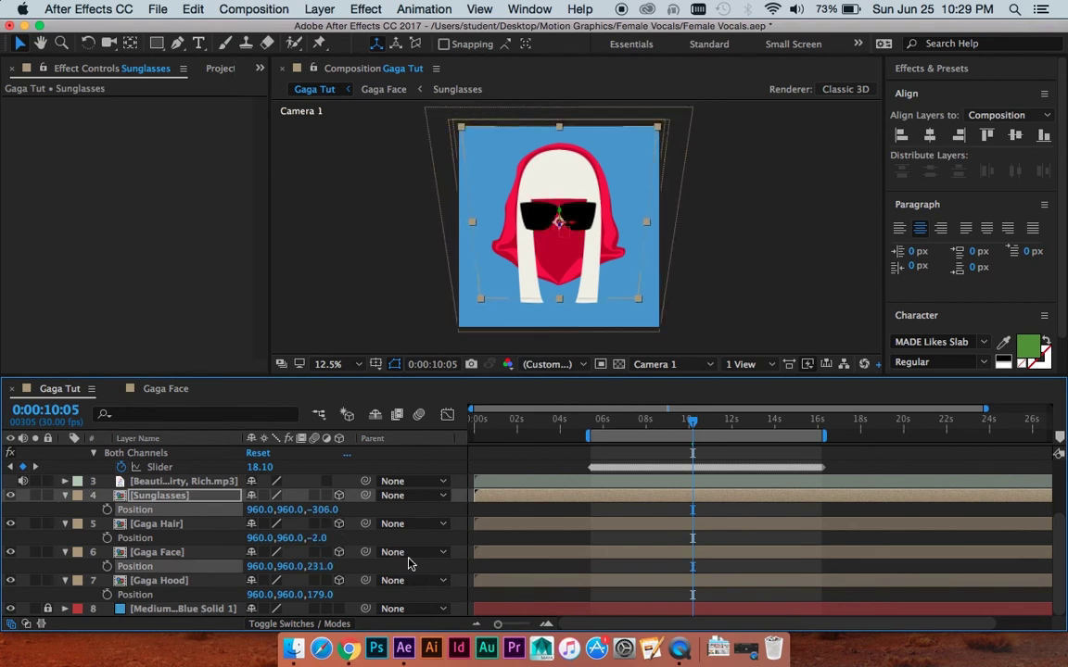
drag(320, 595, 496, 580)
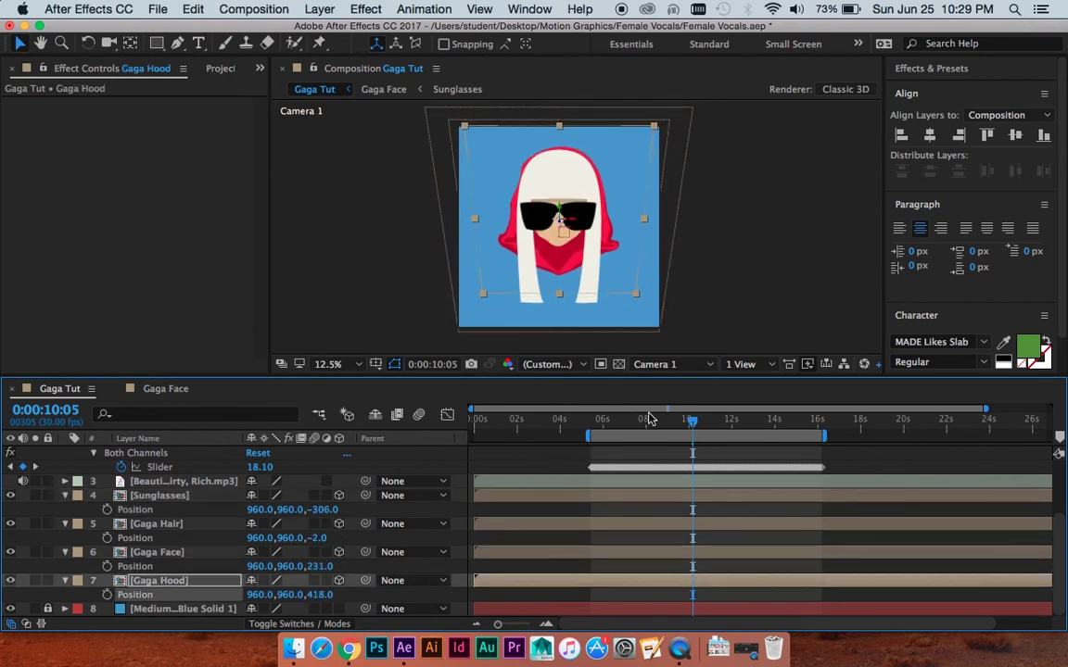
click(648, 419)
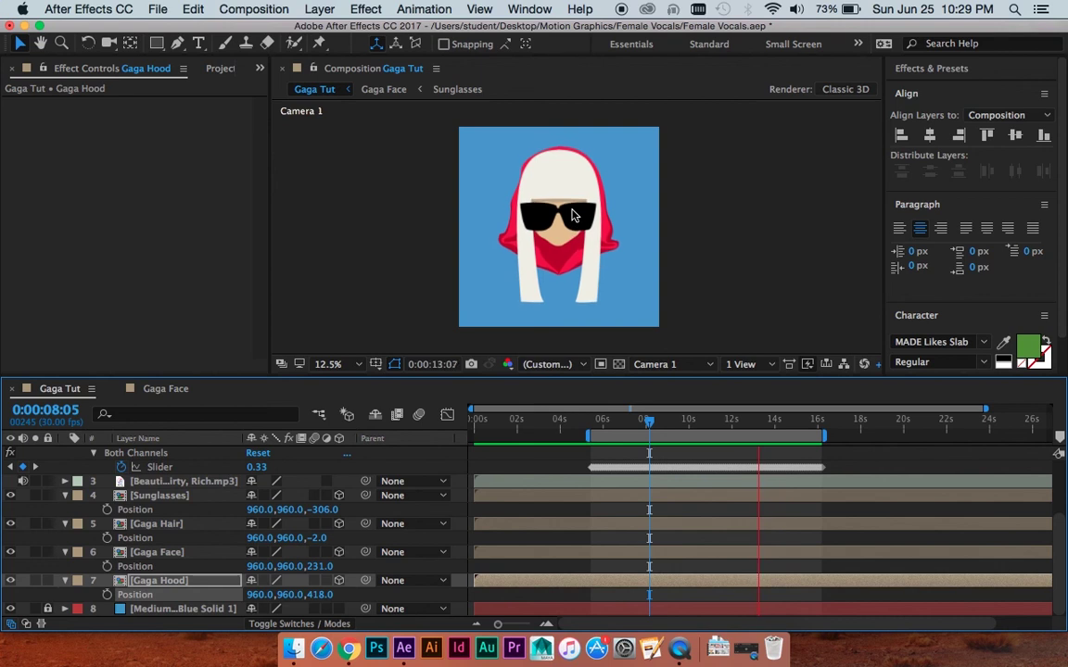
Scrub Camera 1's X Position from 960 out to 1631 for a side view of the head
key(space)
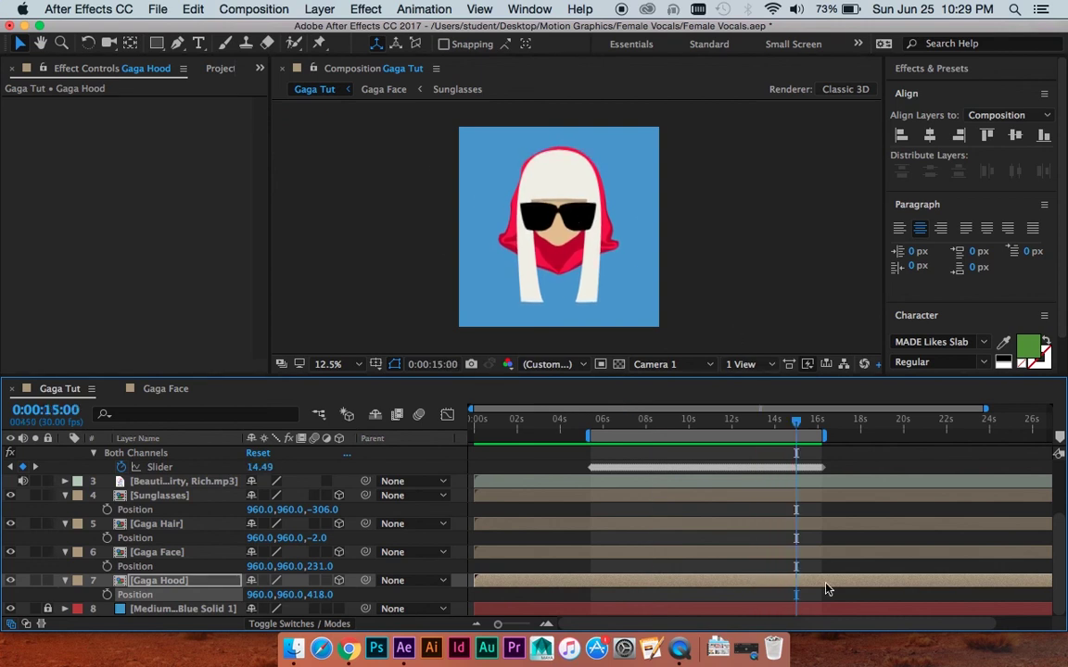
drag(795, 423, 747, 423)
scroll(706, 486, up, 3)
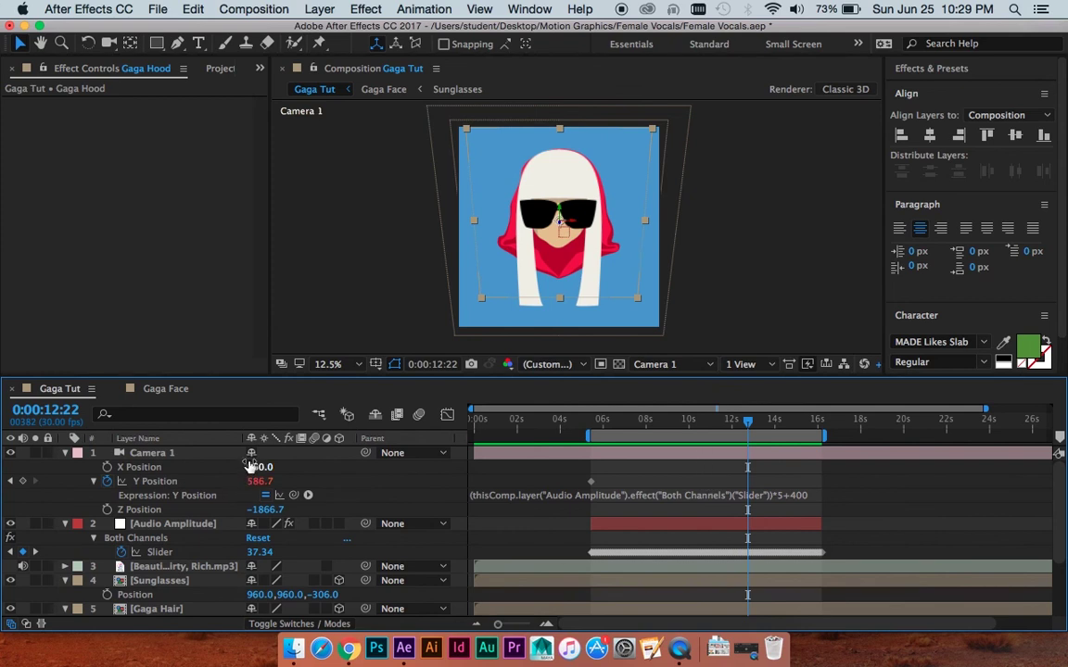
click(278, 467)
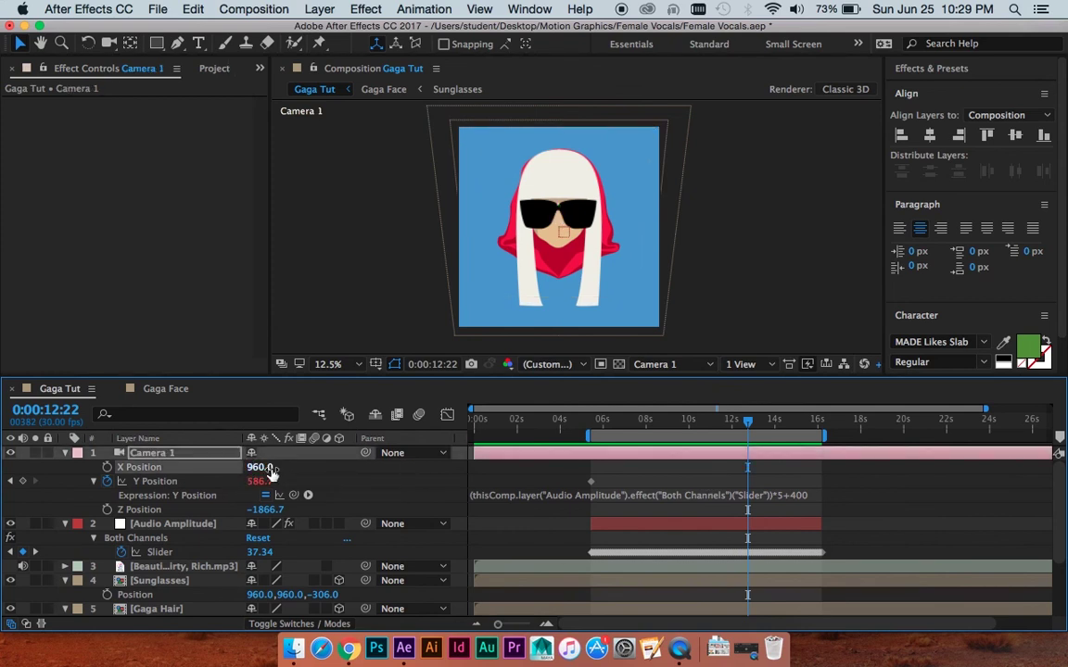
drag(261, 467, 28, 422)
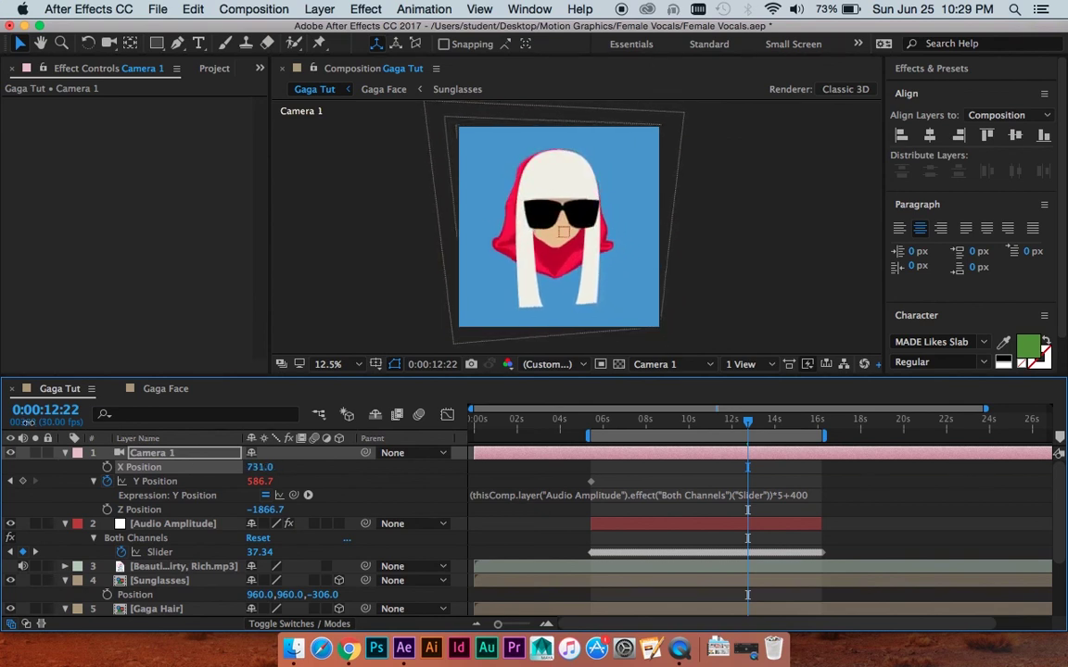
drag(232, 422, 954, 468)
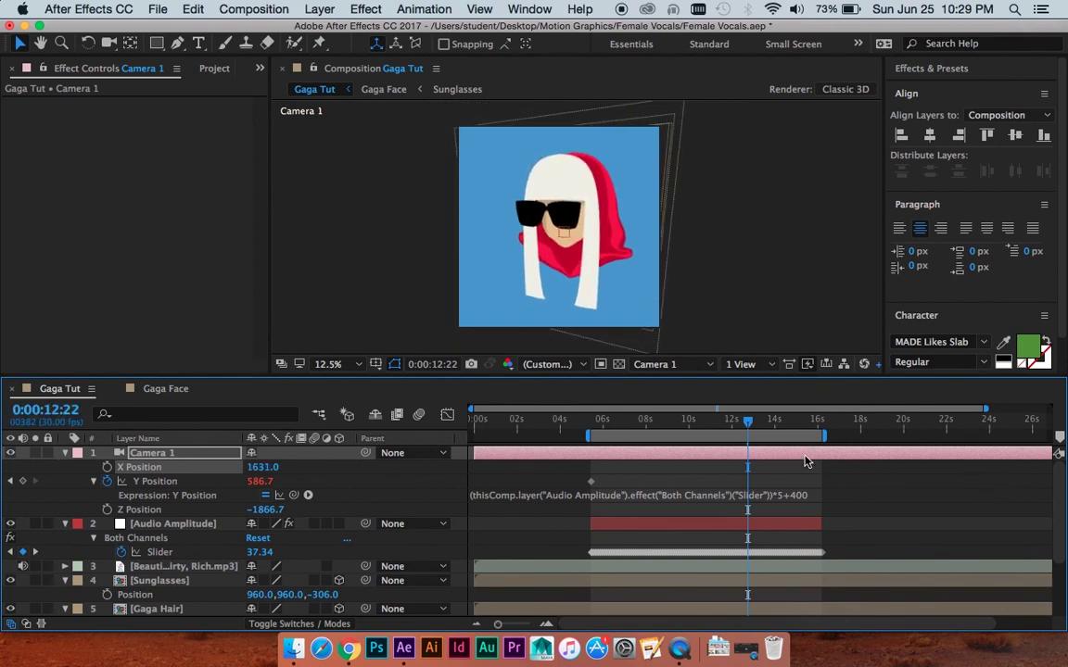
drag(749, 422, 704, 422)
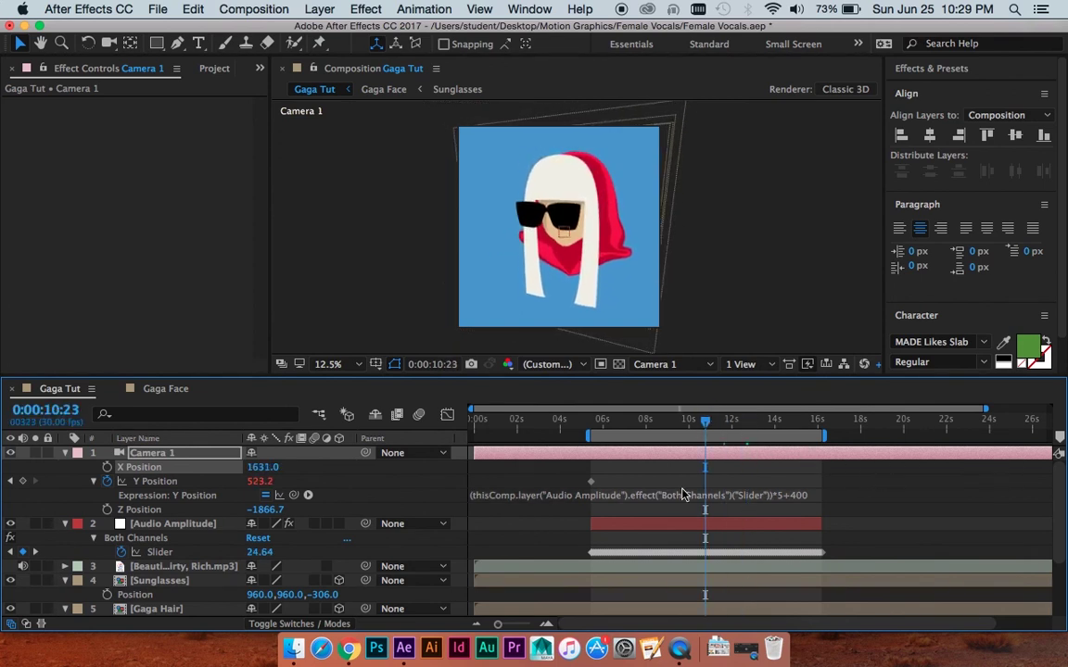
scroll(664, 503, down, 1)
click(665, 511)
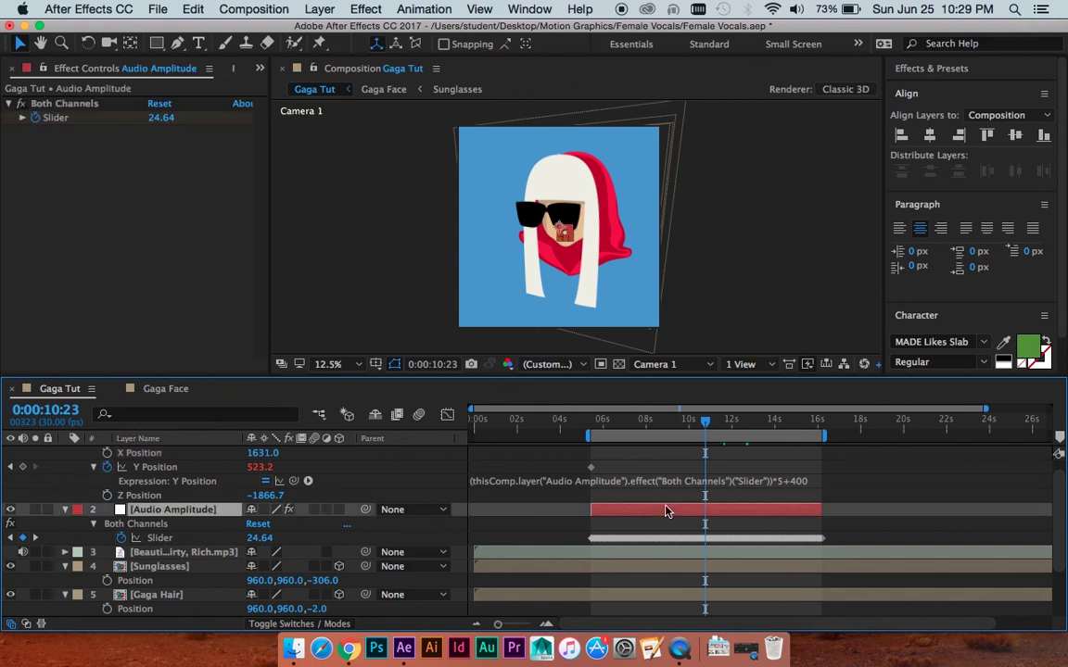
scroll(666, 511, down, 1)
right_click(616, 537)
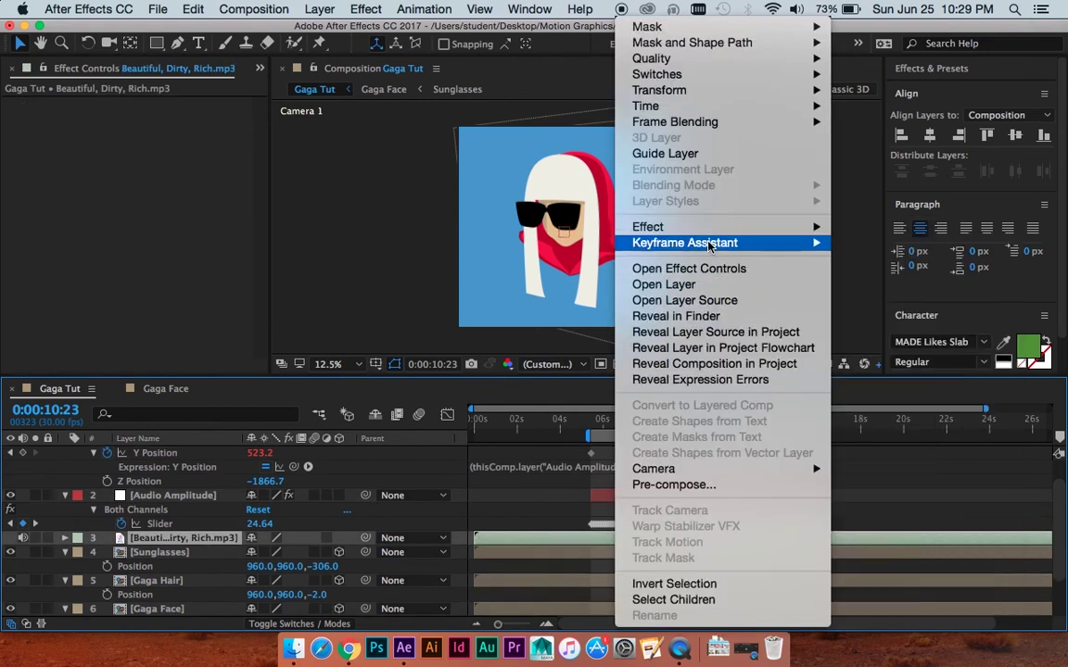
mouse_move(713, 242)
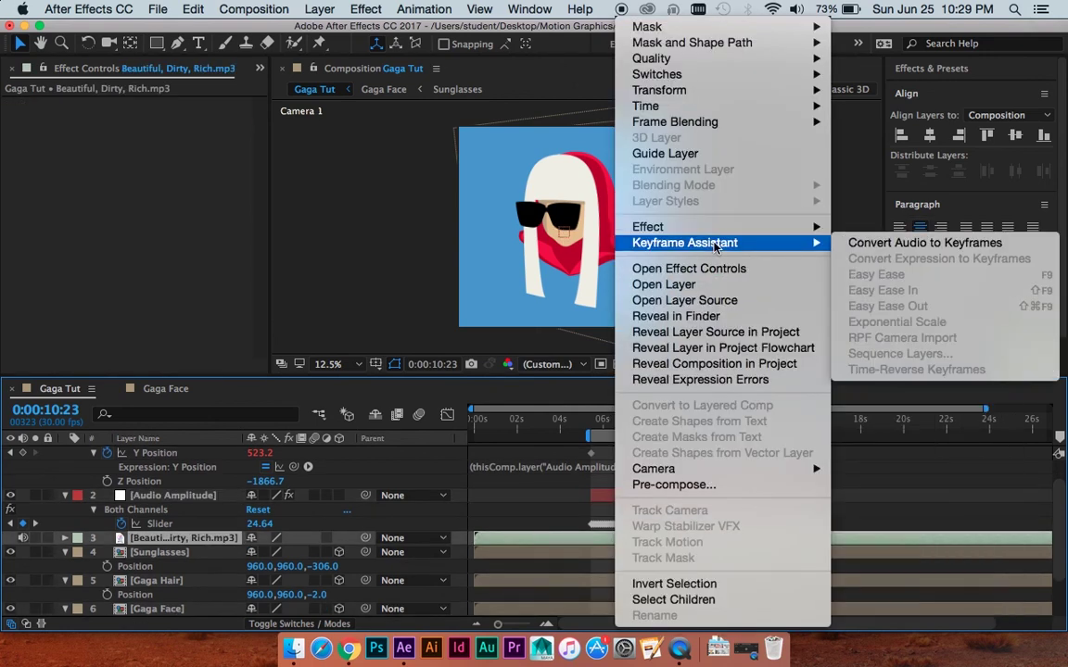
click(909, 244)
click(620, 498)
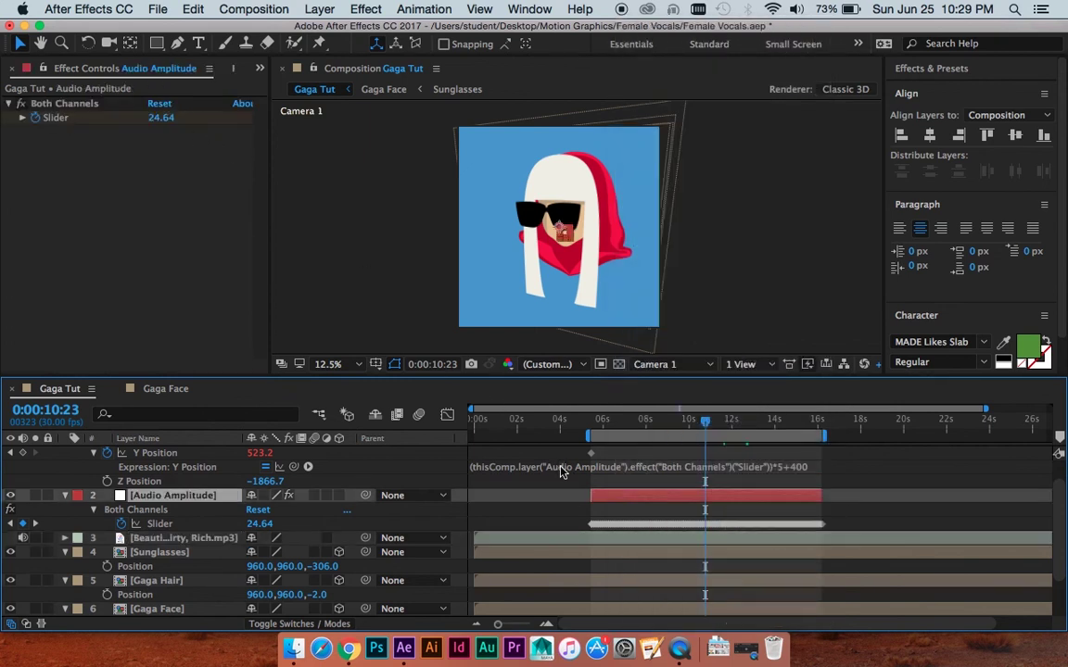
scroll(556, 468, up, 2)
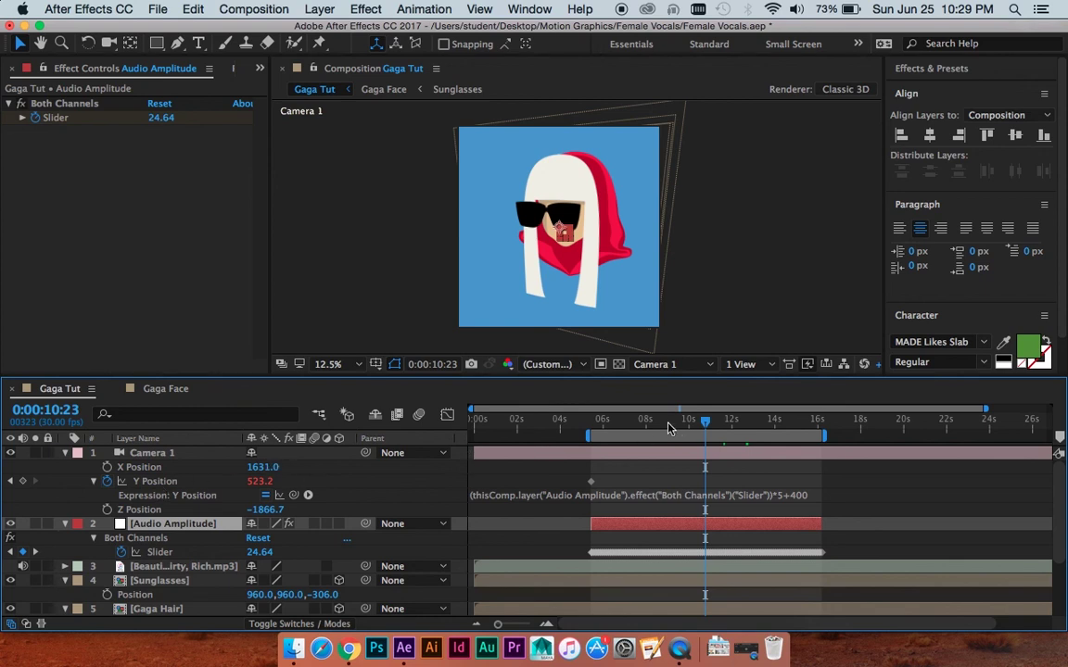
mouse_move(670, 427)
mouse_down()
mouse_move(634, 428)
mouse_move(648, 427)
mouse_up()
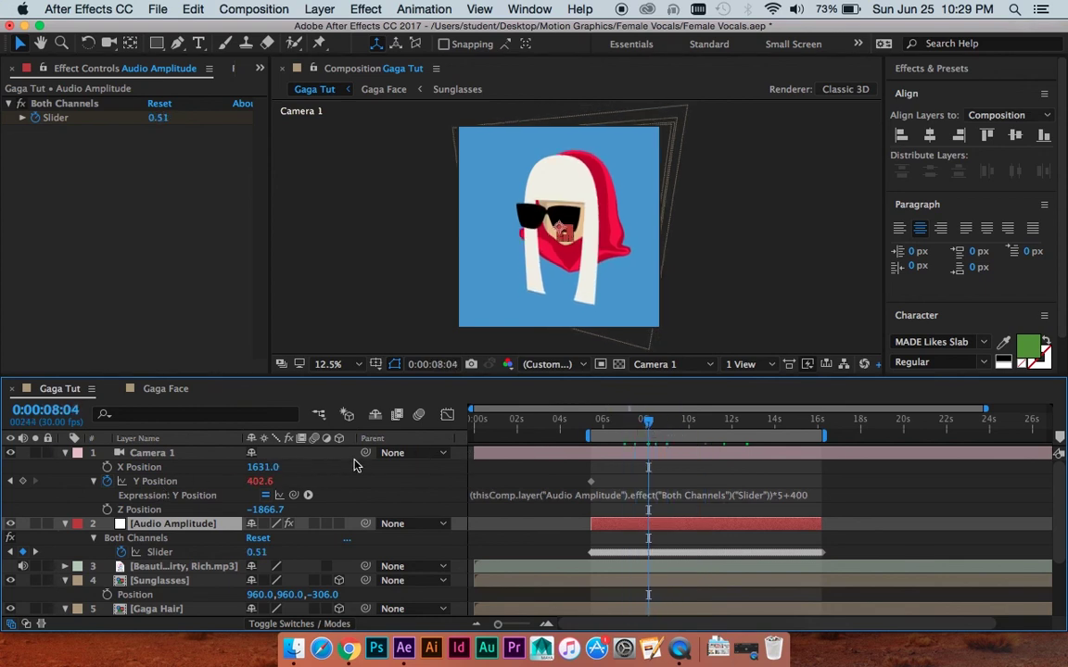
Enter 960 for Camera 1's X Position and return the playhead to 6 seconds
click(264, 468)
text(960)
key(Return)
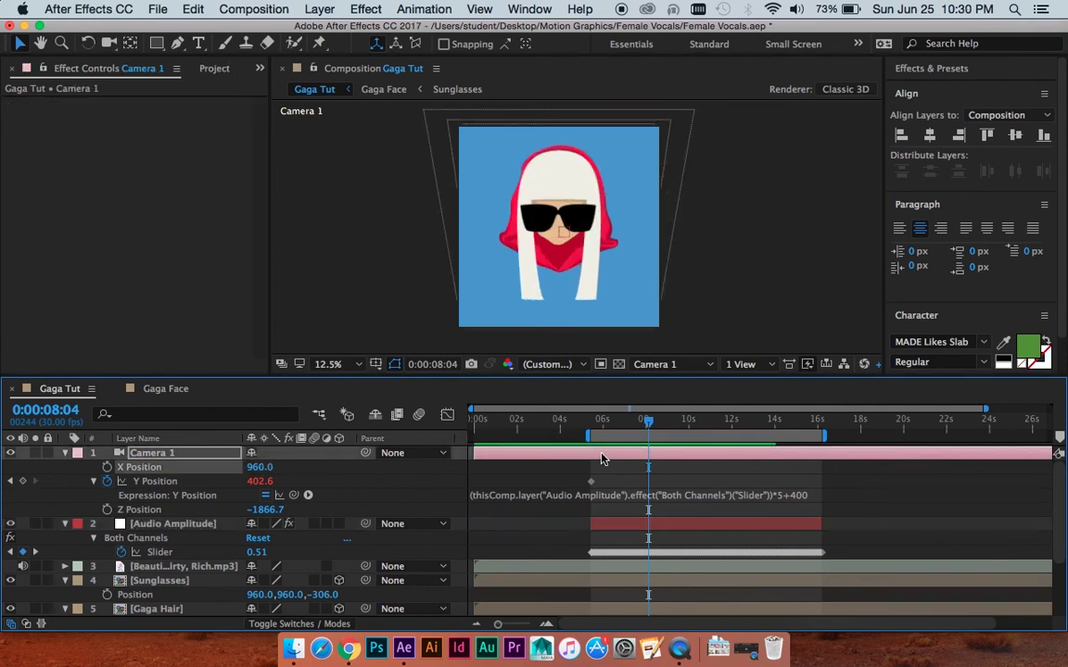
drag(658, 426, 601, 426)
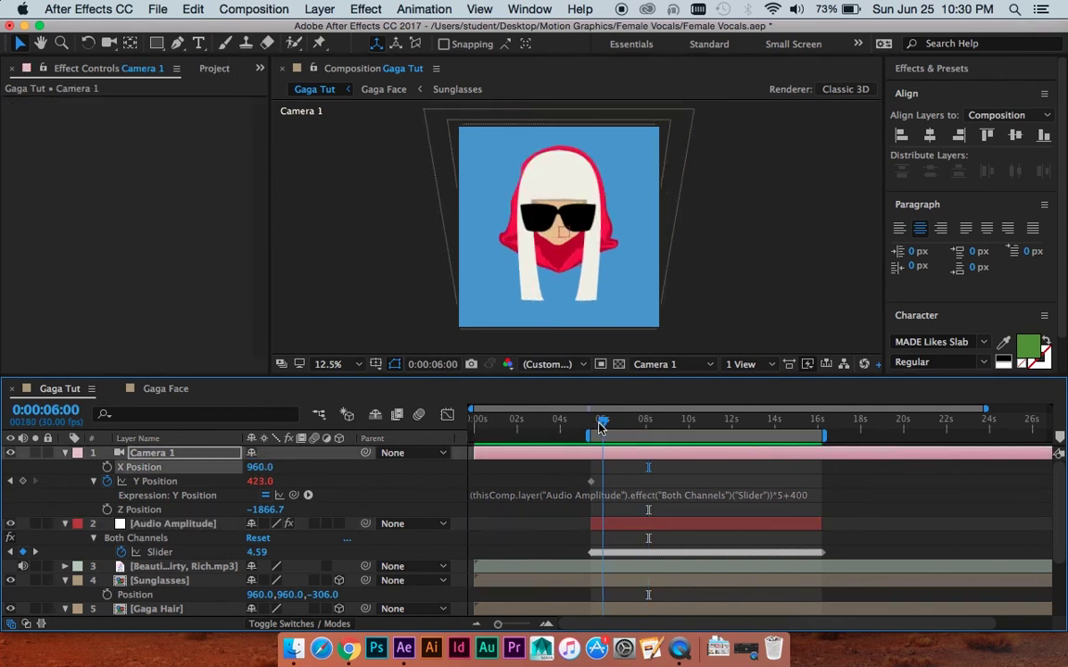